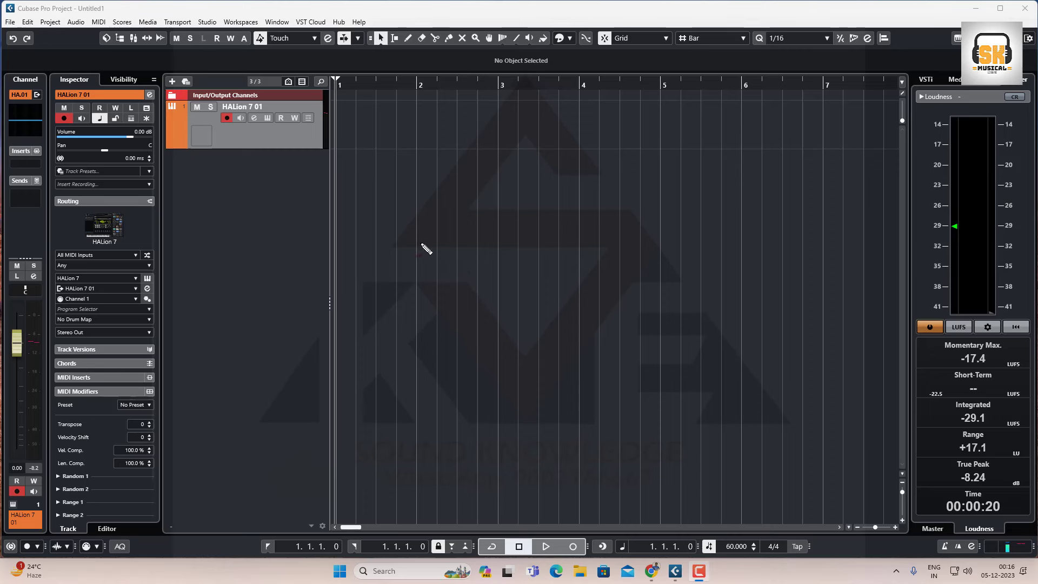
{"action": "mouse_move", "coordinate": [395, 221]}
{"action": "left_mouse_down"}
{"action": "mouse_move", "coordinate": [417, 248]}
{"action": "mouse_move", "coordinate": [393, 206]}
{"action": "mouse_move", "coordinate": [385, 243]}
{"action": "mouse_move", "coordinate": [421, 250]}
{"action": "mouse_move", "coordinate": [409, 207]}
{"action": "left_mouse_up"}
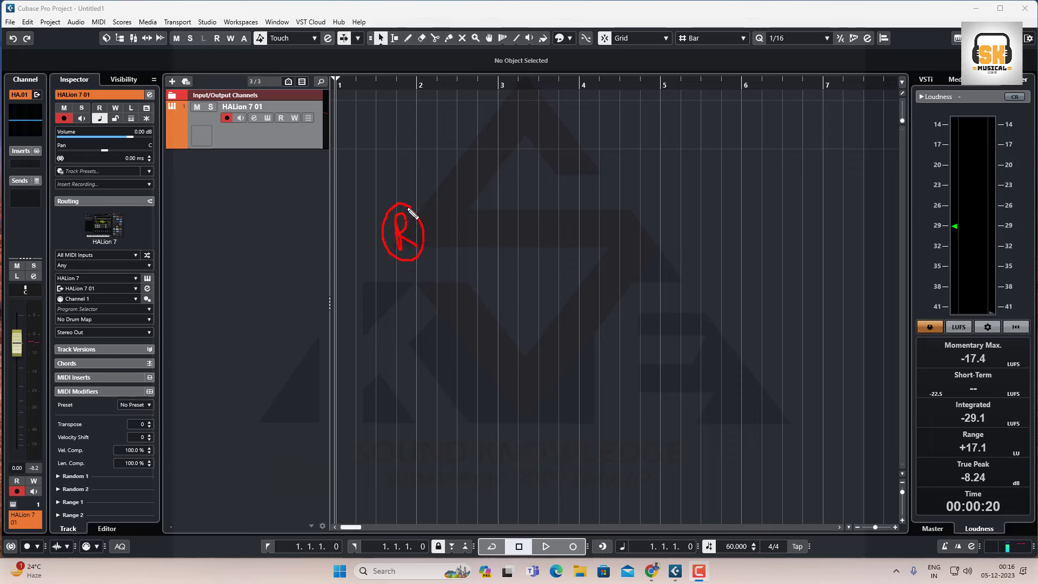
{"action": "left_click_drag", "start_coordinate": [345, 125], "coordinate": [641, 120]}
{"action": "left_click_drag", "start_coordinate": [407, 202], "coordinate": [423, 225]}
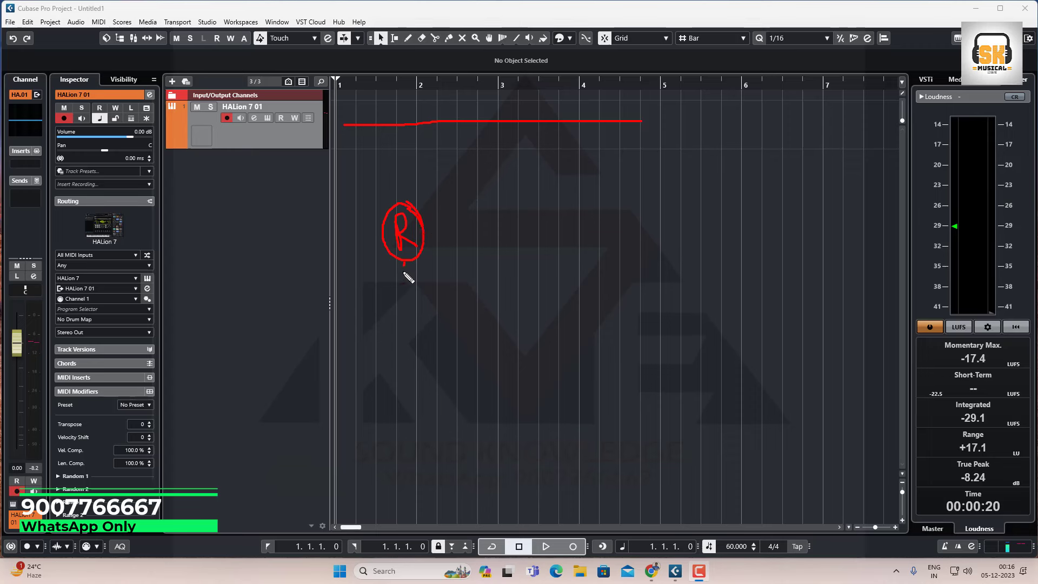
{"action": "mouse_move", "coordinate": [404, 262]}
{"action": "left_mouse_down"}
{"action": "mouse_move", "coordinate": [382, 346]}
{"action": "mouse_move", "coordinate": [385, 331]}
{"action": "mouse_move", "coordinate": [404, 329]}
{"action": "left_mouse_up"}
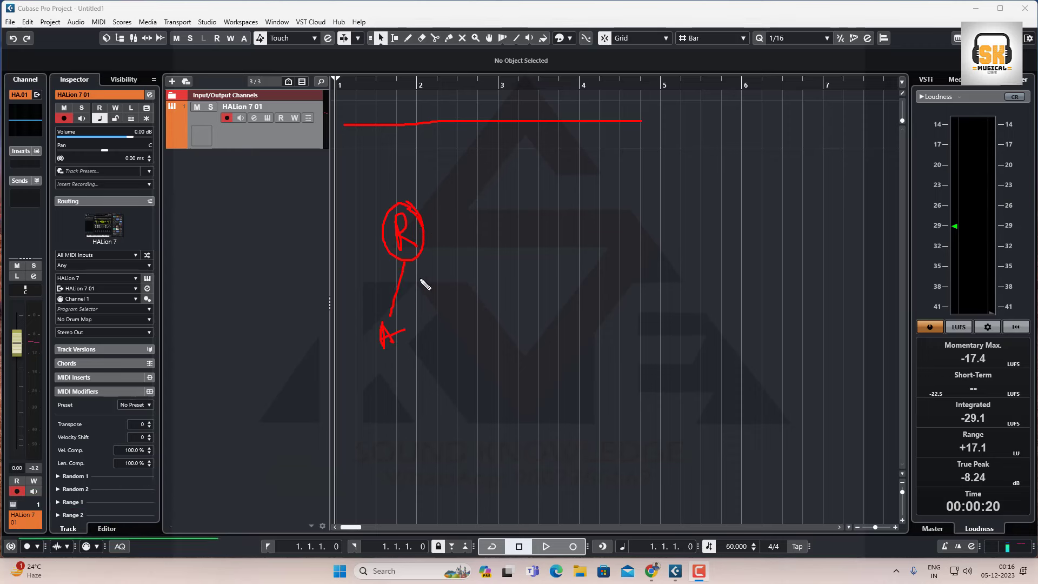
{"action": "left_click_drag", "start_coordinate": [421, 259], "coordinate": [447, 333]}
{"action": "mouse_move", "coordinate": [398, 310]}
{"action": "left_mouse_down"}
{"action": "mouse_move", "coordinate": [388, 362]}
{"action": "mouse_move", "coordinate": [475, 324]}
{"action": "mouse_move", "coordinate": [375, 328]}
{"action": "mouse_move", "coordinate": [362, 339]}
{"action": "left_mouse_up"}
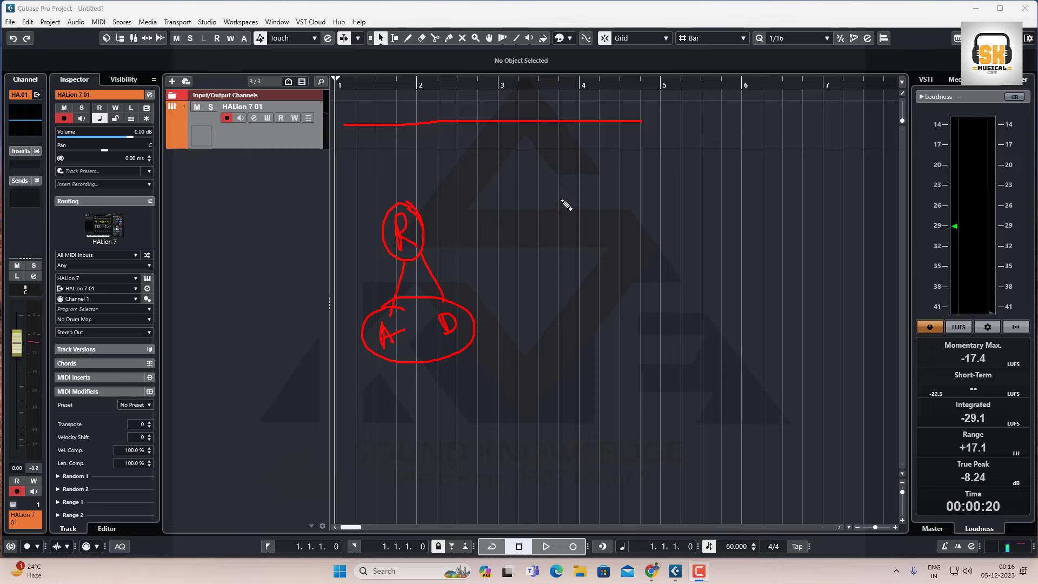
{"action": "mouse_move", "coordinate": [563, 195]}
{"action": "left_mouse_down"}
{"action": "mouse_move", "coordinate": [549, 201]}
{"action": "mouse_move", "coordinate": [551, 220]}
{"action": "mouse_move", "coordinate": [551, 177]}
{"action": "mouse_move", "coordinate": [562, 234]}
{"action": "mouse_move", "coordinate": [557, 176]}
{"action": "left_mouse_up"}
{"action": "mouse_move", "coordinate": [565, 234]}
{"action": "left_mouse_down"}
{"action": "mouse_move", "coordinate": [569, 267]}
{"action": "mouse_move", "coordinate": [591, 294]}
{"action": "mouse_move", "coordinate": [576, 283]}
{"action": "mouse_move", "coordinate": [574, 312]}
{"action": "mouse_move", "coordinate": [595, 281]}
{"action": "mouse_move", "coordinate": [578, 272]}
{"action": "left_mouse_up"}
{"action": "left_click", "coordinate": [568, 289]}
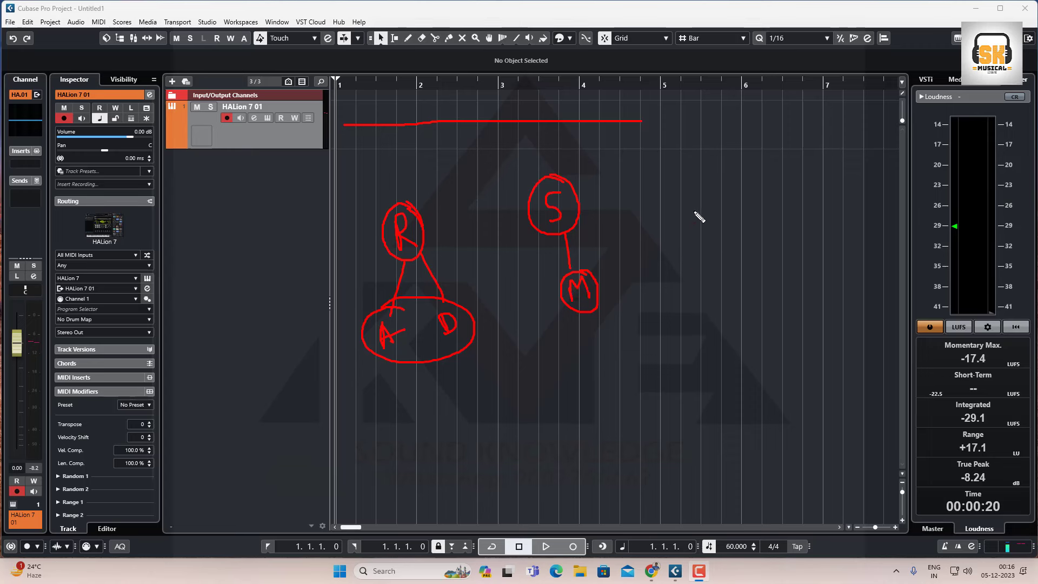
{"action": "mouse_move", "coordinate": [684, 203]}
{"action": "left_mouse_down"}
{"action": "mouse_move", "coordinate": [684, 265]}
{"action": "mouse_move", "coordinate": [782, 201]}
{"action": "mouse_move", "coordinate": [720, 260]}
{"action": "mouse_move", "coordinate": [672, 266]}
{"action": "left_mouse_up"}
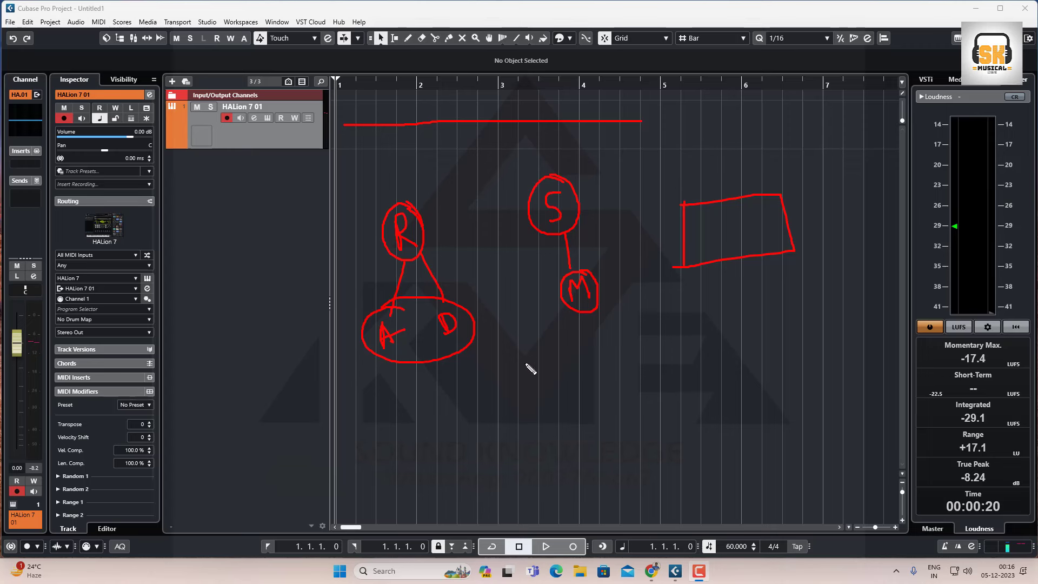
{"action": "mouse_move", "coordinate": [524, 355]}
{"action": "left_mouse_down"}
{"action": "mouse_move", "coordinate": [540, 422]}
{"action": "mouse_move", "coordinate": [672, 406]}
{"action": "mouse_move", "coordinate": [686, 393]}
{"action": "mouse_move", "coordinate": [669, 336]}
{"action": "mouse_move", "coordinate": [524, 355]}
{"action": "left_mouse_up"}
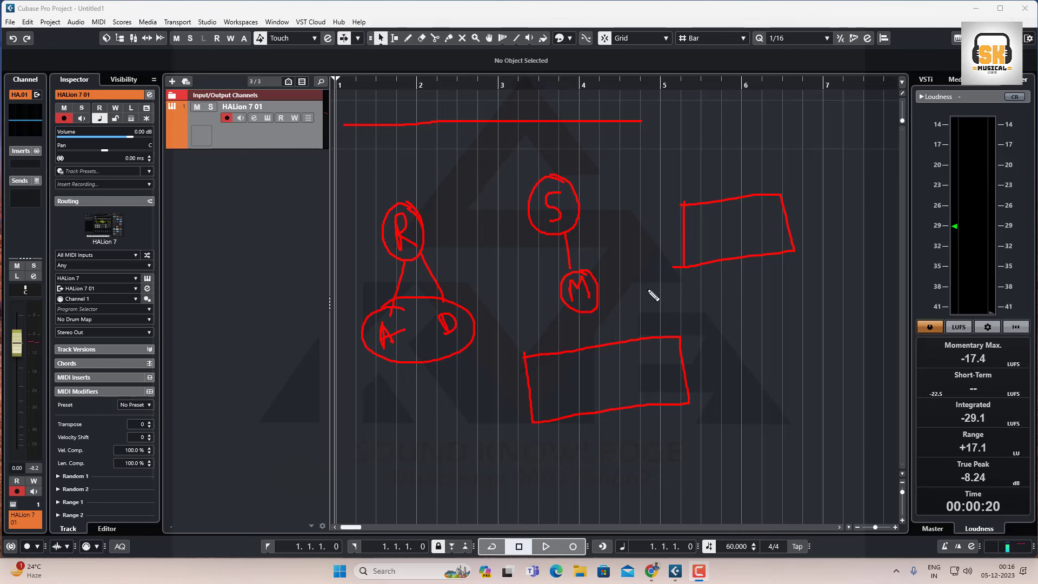
{"action": "mouse_move", "coordinate": [656, 267]}
{"action": "left_mouse_down"}
{"action": "mouse_move", "coordinate": [630, 298]}
{"action": "mouse_move", "coordinate": [623, 374]}
{"action": "left_mouse_up"}
{"action": "mouse_move", "coordinate": [608, 360]}
{"action": "left_mouse_down"}
{"action": "mouse_move", "coordinate": [626, 364]}
{"action": "mouse_move", "coordinate": [634, 348]}
{"action": "left_mouse_up"}
{"action": "mouse_move", "coordinate": [567, 385]}
{"action": "left_mouse_down"}
{"action": "mouse_move", "coordinate": [572, 397]}
{"action": "mouse_move", "coordinate": [589, 381]}
{"action": "mouse_move", "coordinate": [594, 395]}
{"action": "mouse_move", "coordinate": [621, 366]}
{"action": "mouse_move", "coordinate": [628, 372]}
{"action": "left_mouse_up"}
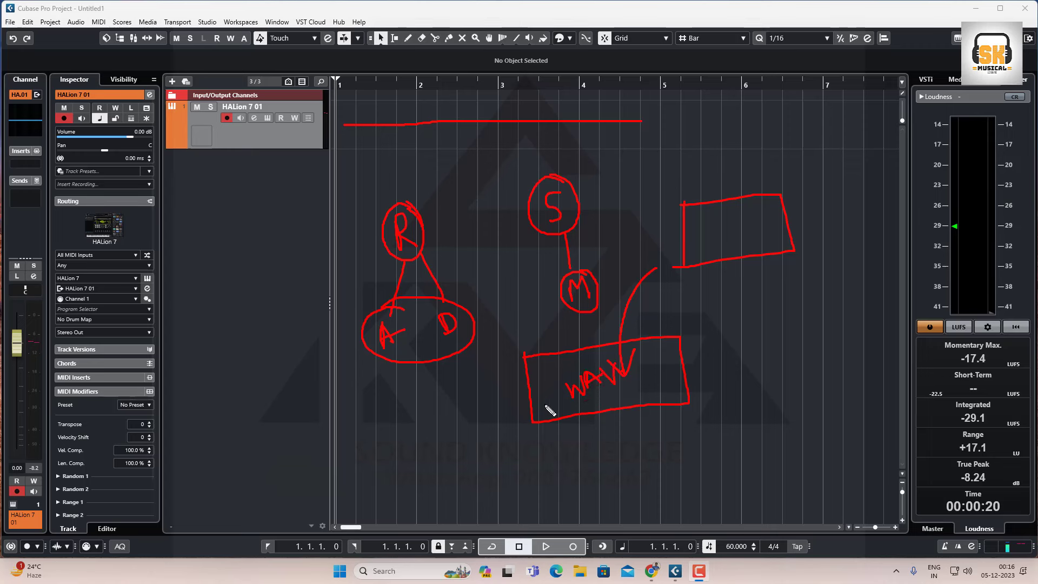
{"action": "mouse_move", "coordinate": [532, 405]}
{"action": "left_mouse_down"}
{"action": "mouse_move", "coordinate": [685, 381]}
{"action": "mouse_move", "coordinate": [723, 357]}
{"action": "mouse_move", "coordinate": [800, 359]}
{"action": "mouse_move", "coordinate": [783, 374]}
{"action": "left_mouse_up"}
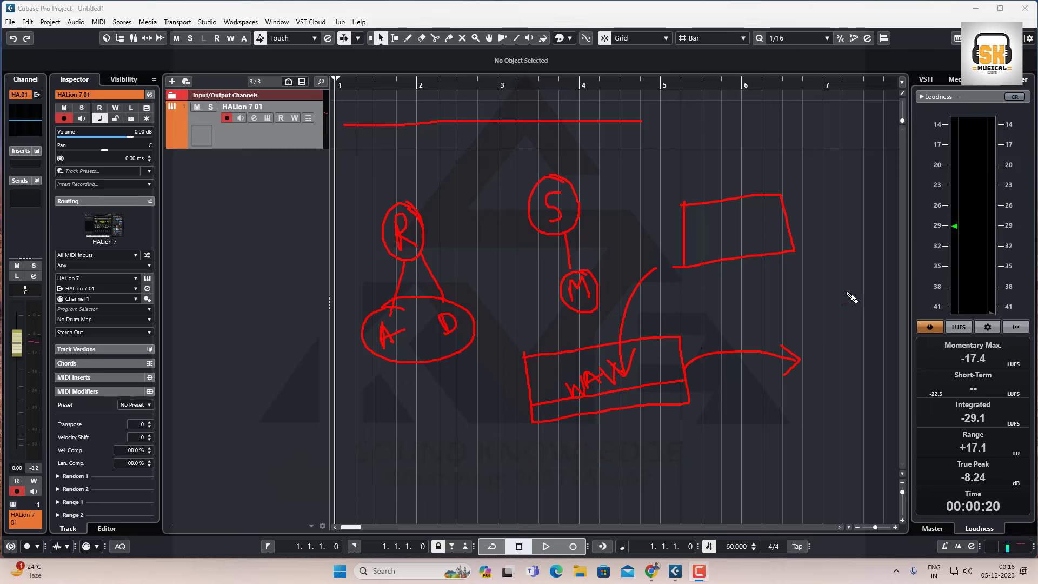
{"action": "mouse_move", "coordinate": [820, 349]}
{"action": "left_mouse_down"}
{"action": "mouse_move", "coordinate": [822, 370]}
{"action": "mouse_move", "coordinate": [804, 337]}
{"action": "mouse_move", "coordinate": [831, 363]}
{"action": "mouse_move", "coordinate": [819, 392]}
{"action": "mouse_move", "coordinate": [701, 470]}
{"action": "mouse_move", "coordinate": [590, 419]}
{"action": "mouse_move", "coordinate": [585, 431]}
{"action": "mouse_move", "coordinate": [592, 416]}
{"action": "mouse_move", "coordinate": [722, 413]}
{"action": "left_mouse_up"}
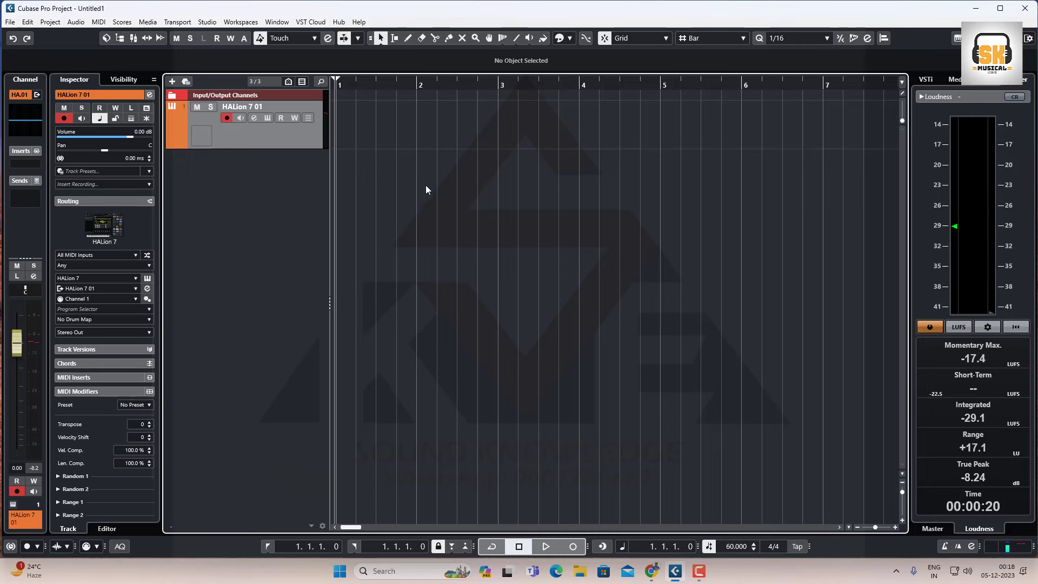
Step: Create a MIDI part from bar 1 to bar 5 on the HALion 7 01 track and open it in an enlarged Key Editor
{"action": "left_click_drag", "start_coordinate": [339, 79], "coordinate": [660, 82]}
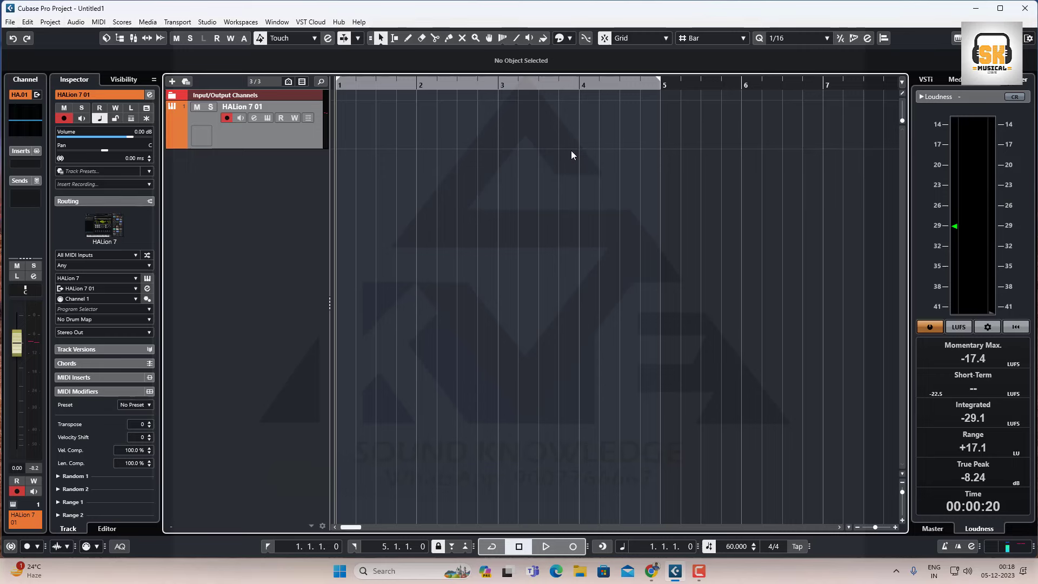
{"action": "double_click", "coordinate": [437, 125]}
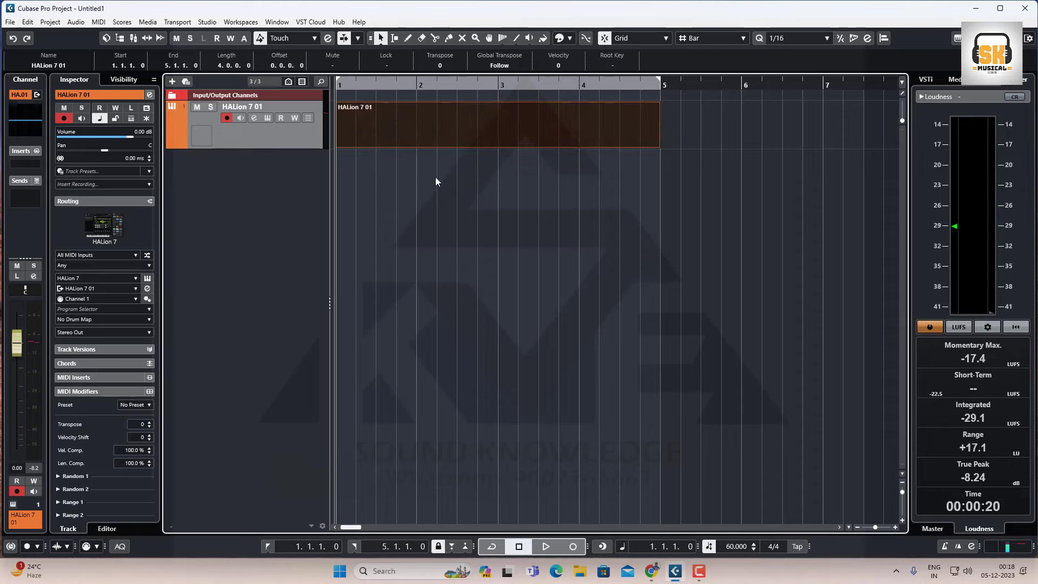
{"action": "double_click", "coordinate": [419, 124]}
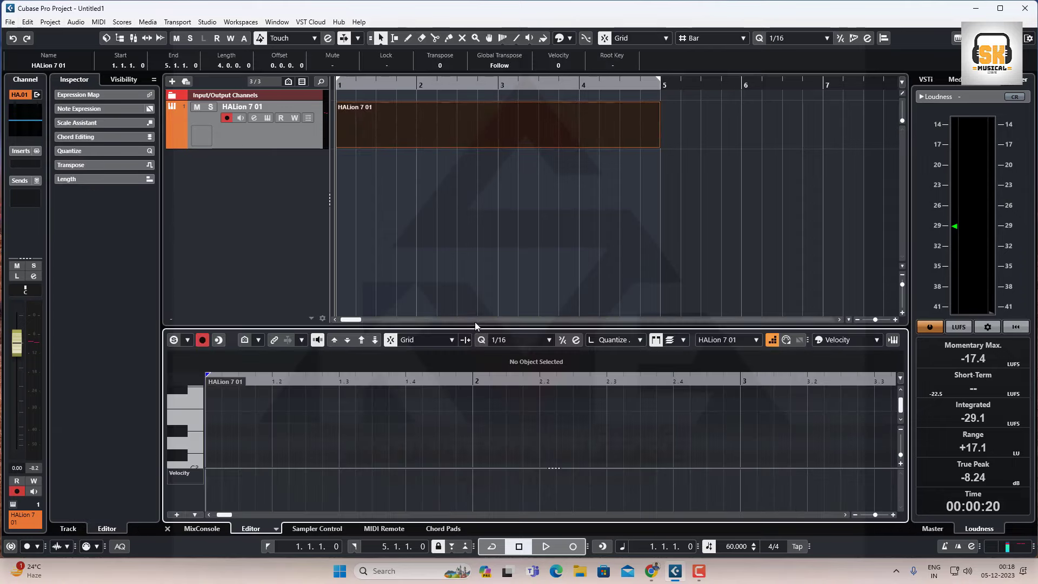
{"action": "left_click_drag", "start_coordinate": [480, 331], "coordinate": [482, 159]}
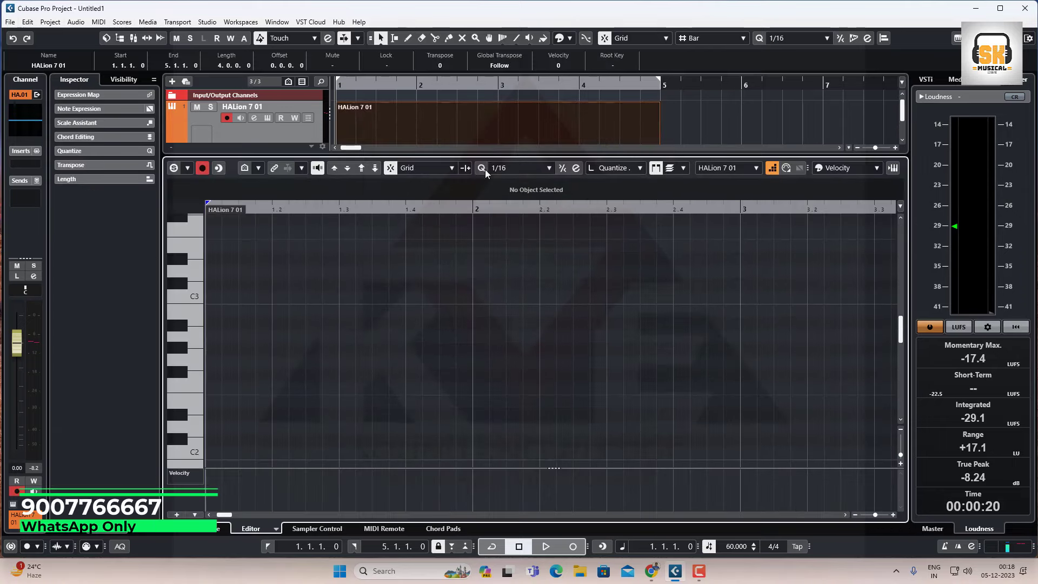
Step: Shorten the locator range and the HALion 7 01 part so that both end at bar 3
{"action": "key", "text": "g"}
{"action": "key", "text": "g"}
{"action": "key", "text": "g"}
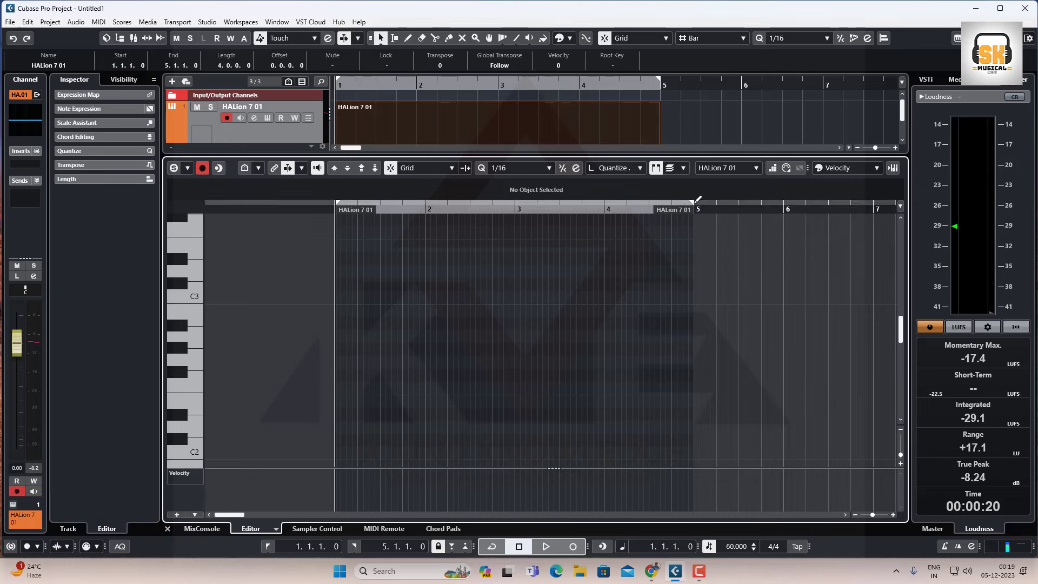
{"action": "left_click_drag", "start_coordinate": [689, 206], "coordinate": [514, 207]}
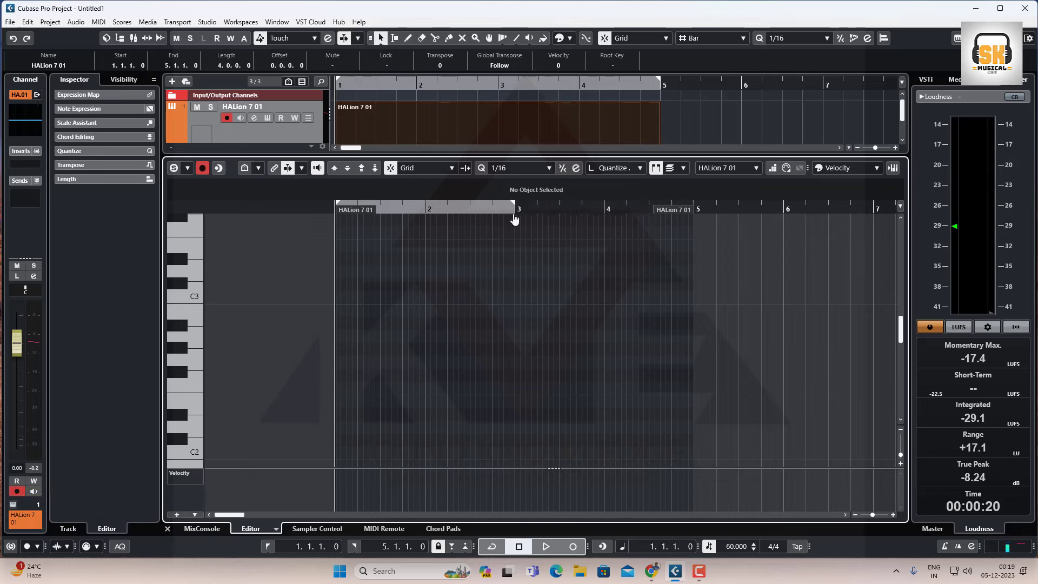
{"action": "left_click_drag", "start_coordinate": [680, 213], "coordinate": [501, 213]}
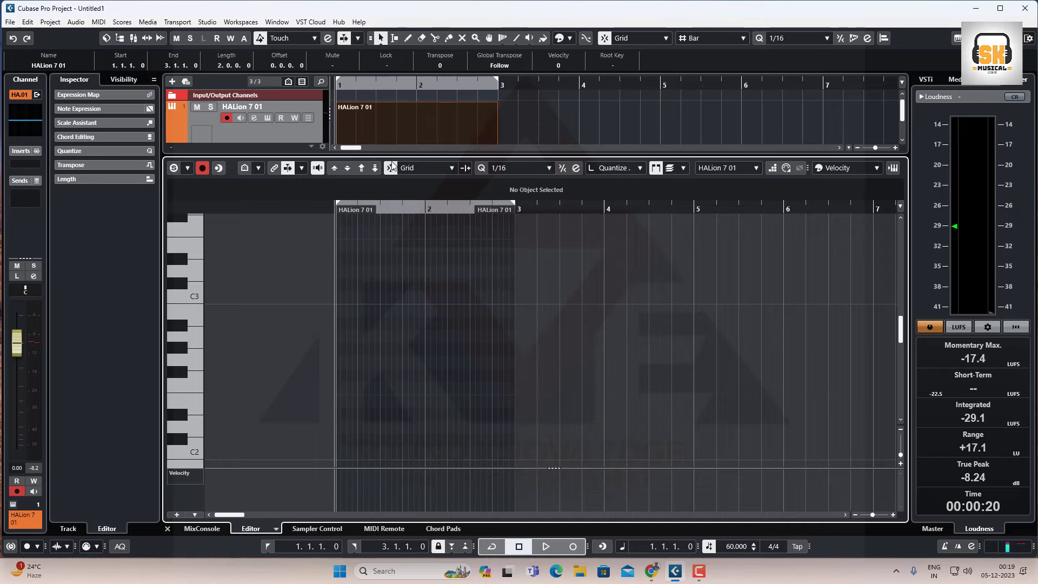
{"action": "left_click_drag", "start_coordinate": [392, 157], "coordinate": [392, 187]}
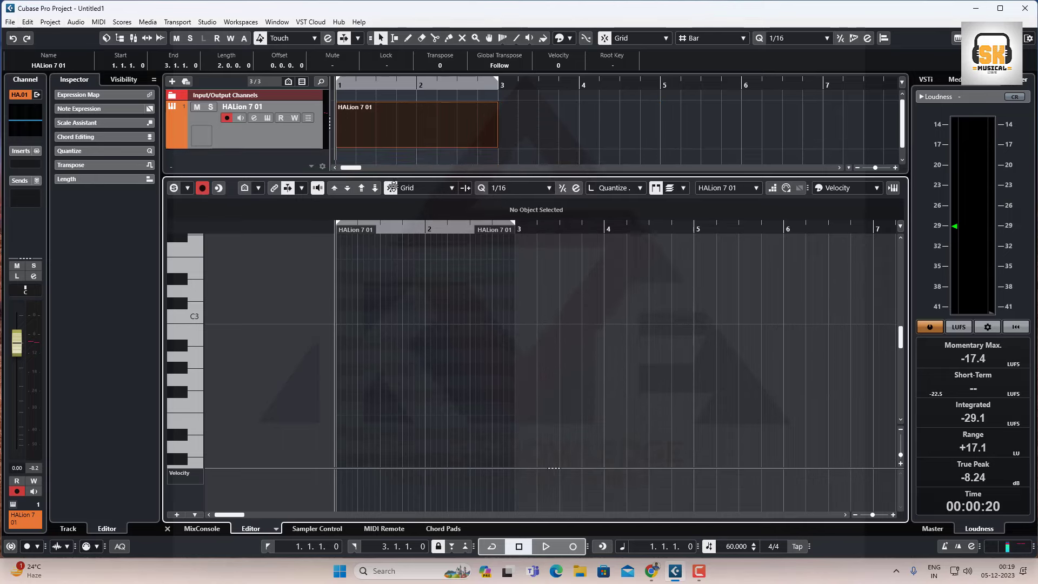
Step: Open the HALion 7 instrument to examine its loaded strings program, and view the part's lower octaves in the Key Editor
{"action": "left_click", "coordinate": [266, 118]}
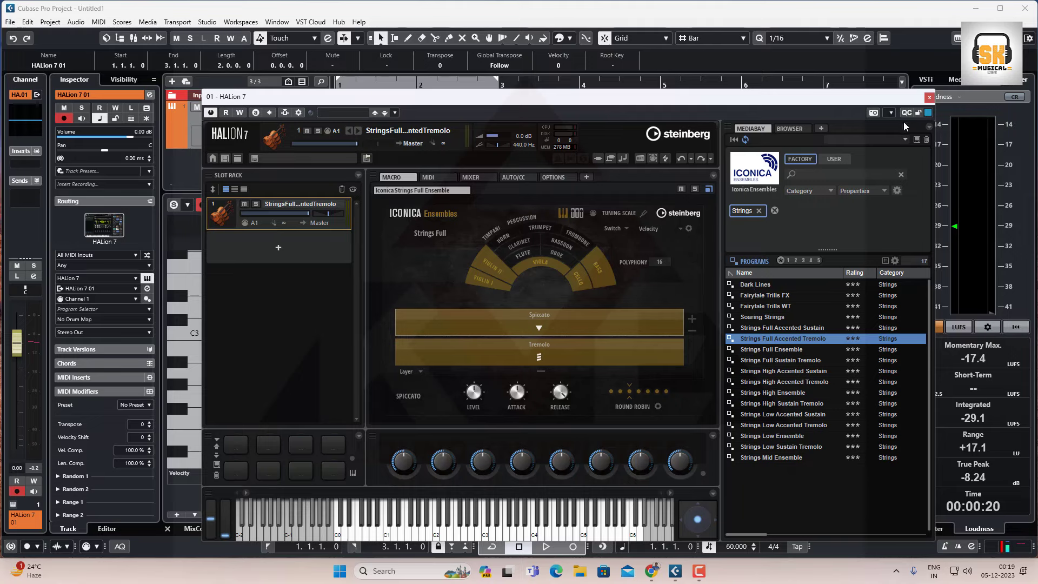
{"action": "left_click", "coordinate": [929, 98]}
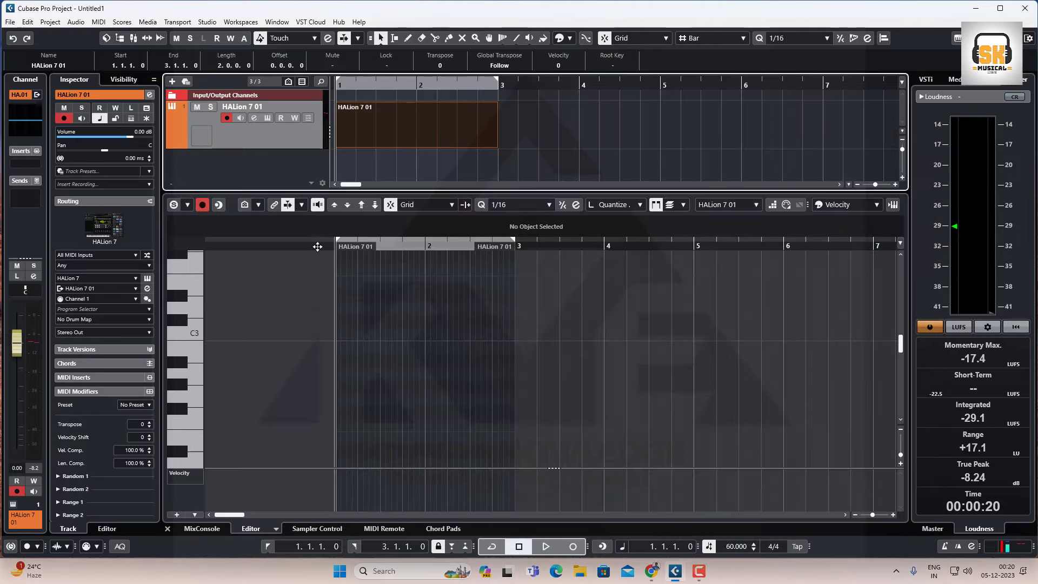
{"action": "left_click_drag", "start_coordinate": [317, 245], "coordinate": [321, 256]}
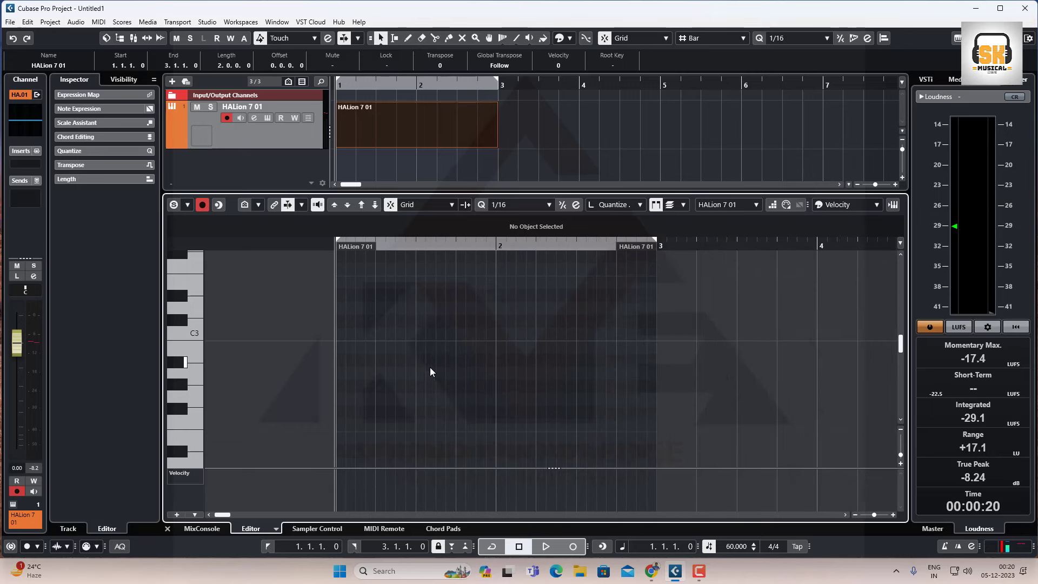
{"action": "scroll", "coordinate": [431, 369], "scroll_direction": "down", "scroll_amount": 5}
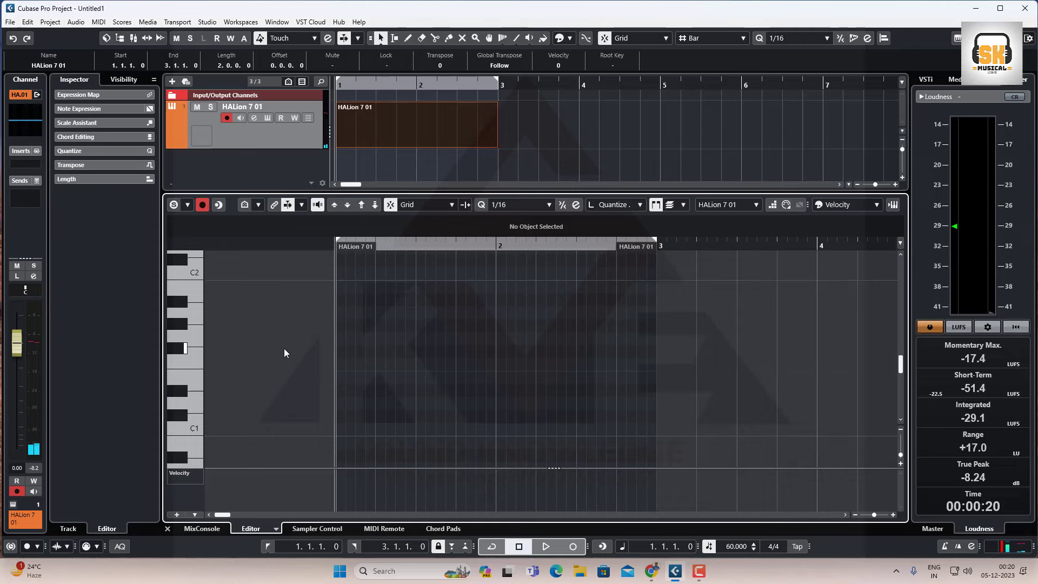
{"action": "left_click", "coordinate": [243, 138]}
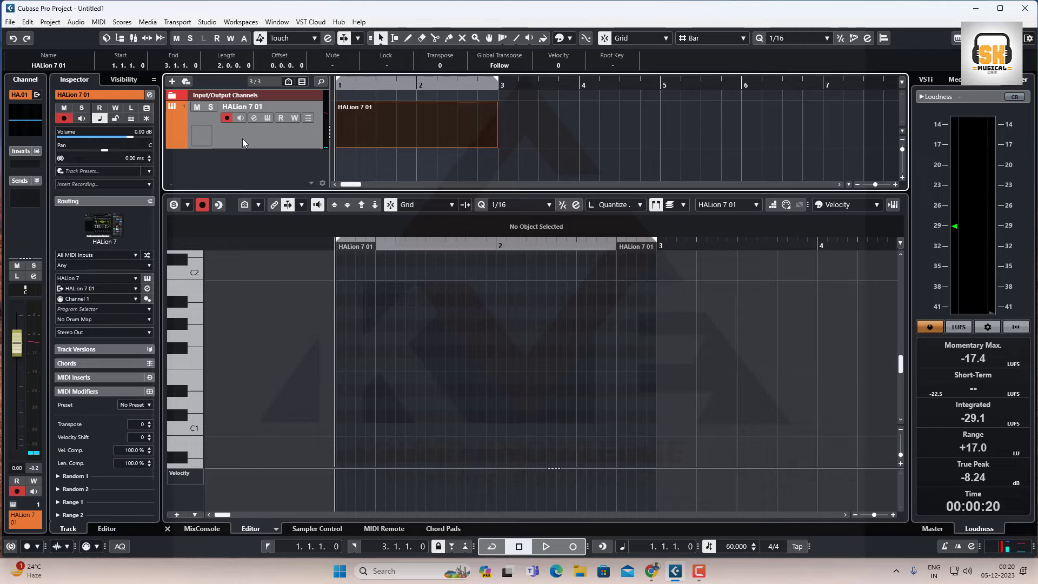
{"action": "left_click", "coordinate": [267, 118]}
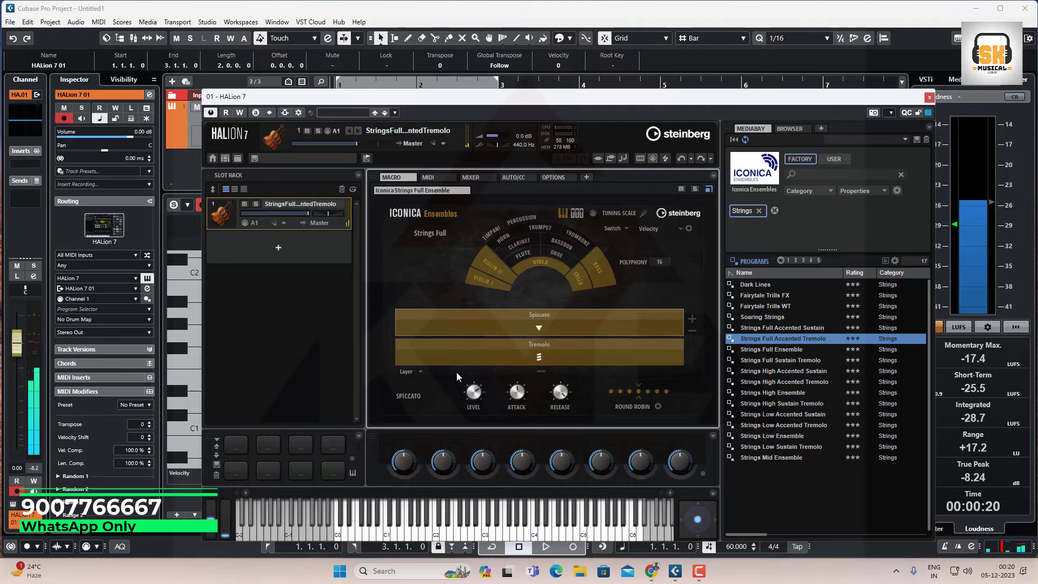
{"action": "left_click", "coordinate": [929, 98]}
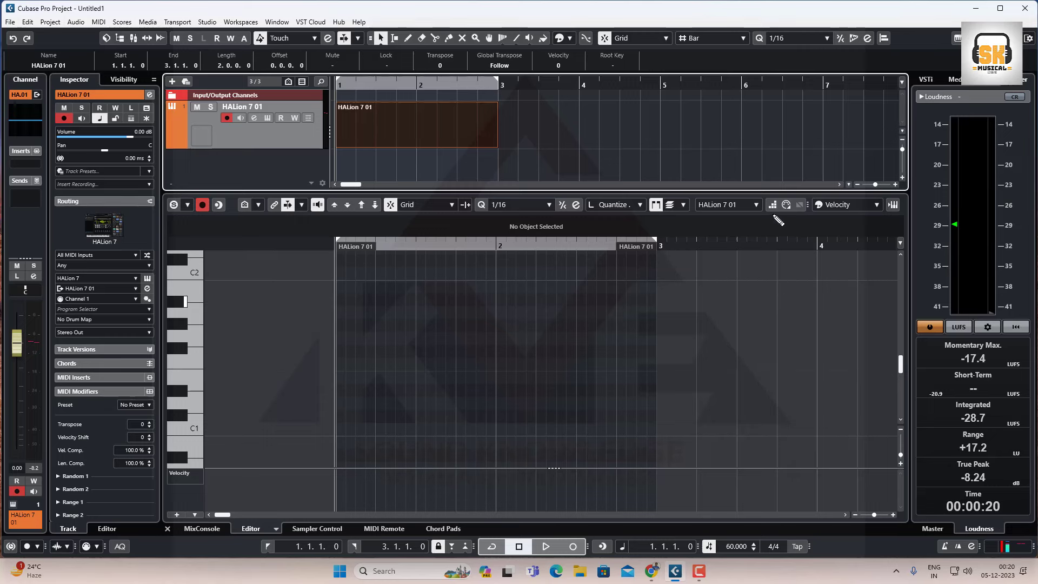
{"action": "mouse_move", "coordinate": [773, 213]}
{"action": "left_mouse_down"}
{"action": "mouse_move", "coordinate": [773, 233]}
{"action": "mouse_move", "coordinate": [771, 211]}
{"action": "left_mouse_up"}
{"action": "mouse_move", "coordinate": [786, 195]}
{"action": "left_mouse_down"}
{"action": "mouse_move", "coordinate": [776, 203]}
{"action": "mouse_move", "coordinate": [796, 211]}
{"action": "mouse_move", "coordinate": [786, 194]}
{"action": "left_mouse_up"}
{"action": "key", "text": "e"}
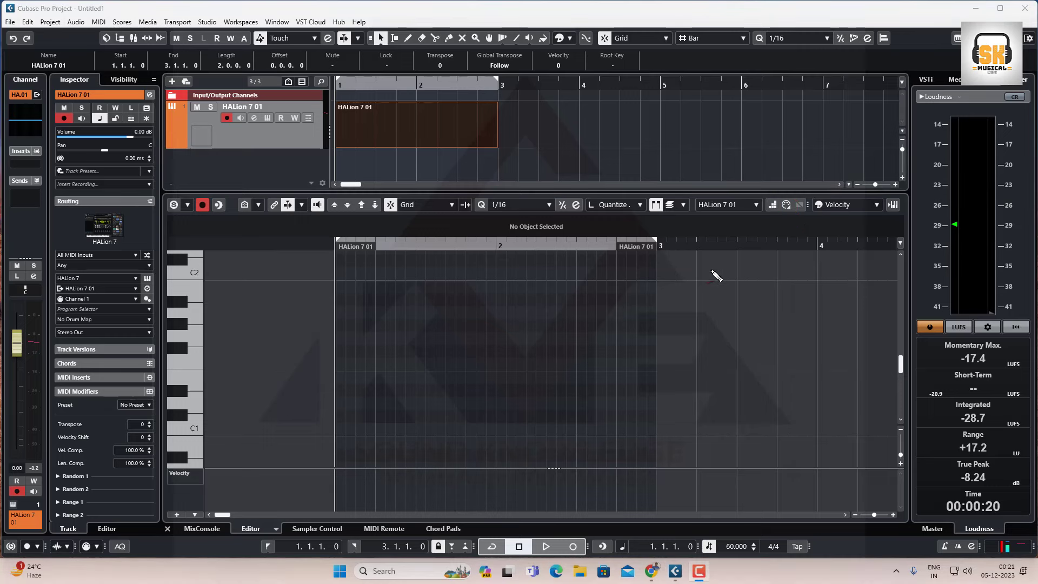
Step: Switch the Insert Velocity and Tool Buttons elements of the Key Editor toolbar on and off again, and close the toolbar setup
{"action": "right_click", "coordinate": [806, 210]}
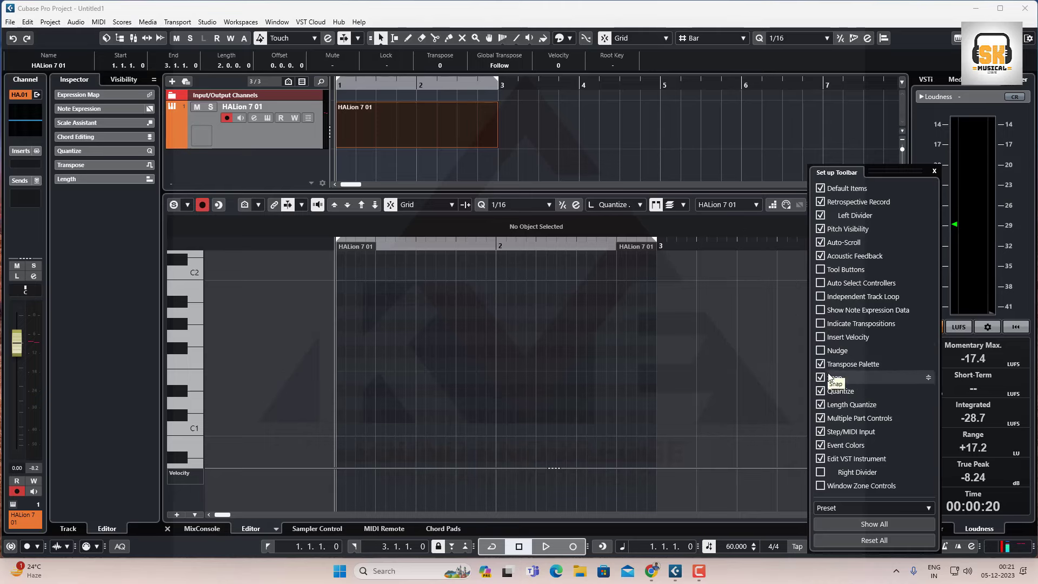
{"action": "left_click", "coordinate": [819, 337]}
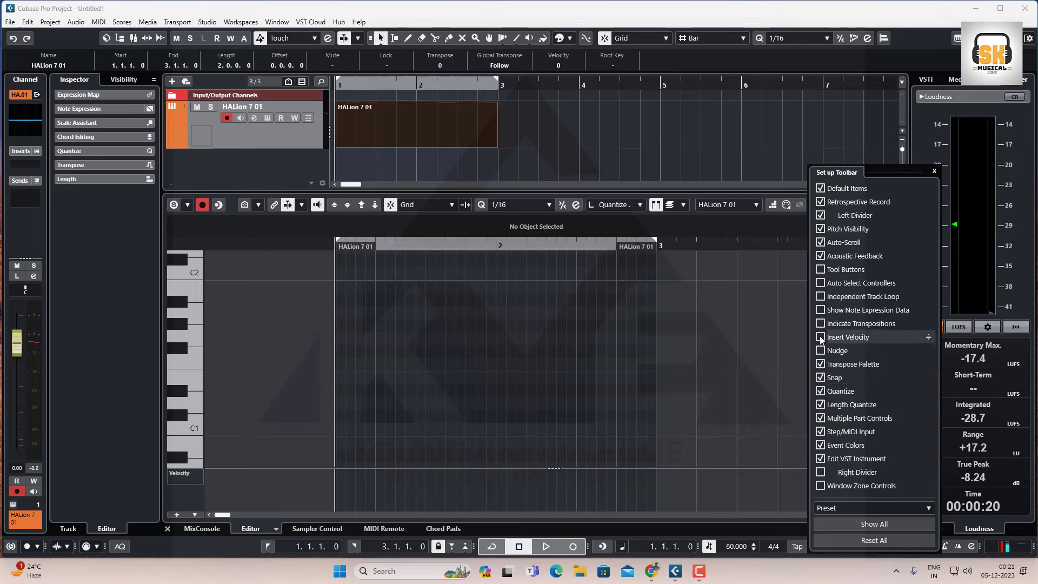
{"action": "left_click", "coordinate": [820, 337]}
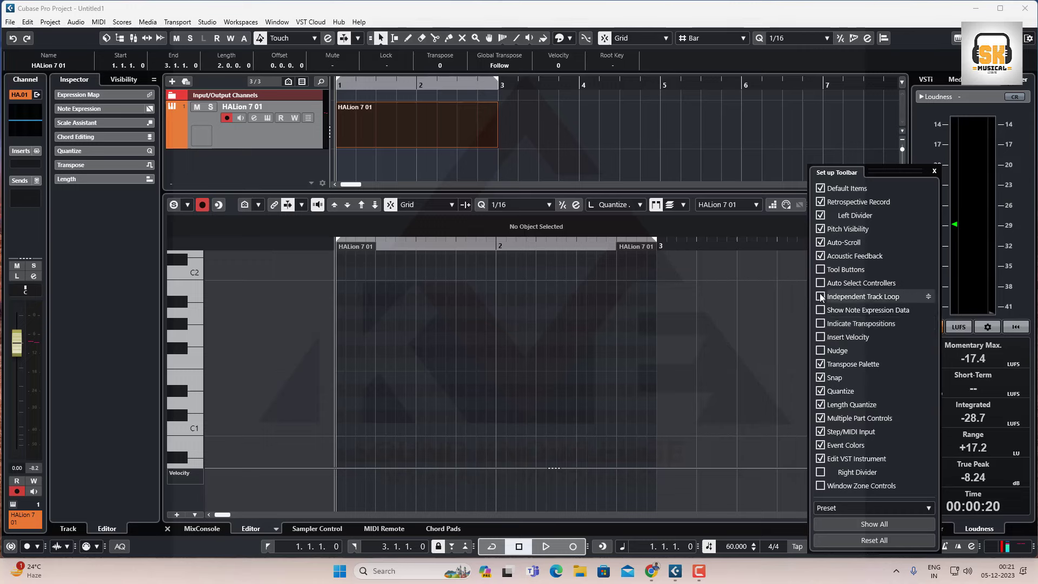
{"action": "left_click", "coordinate": [820, 269]}
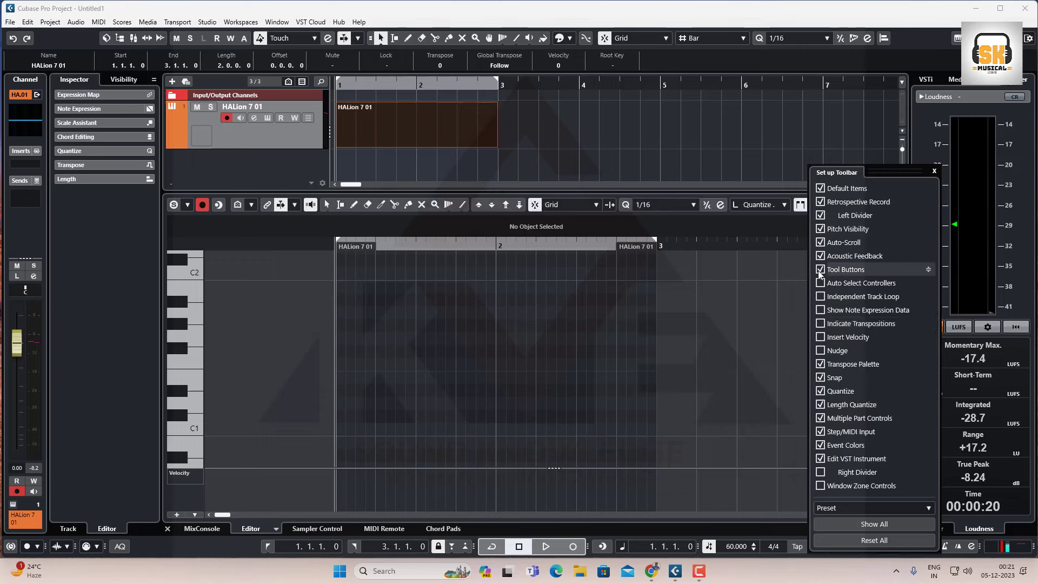
{"action": "left_click", "coordinate": [818, 270]}
{"action": "left_click", "coordinate": [818, 270]}
{"action": "left_click", "coordinate": [818, 270]}
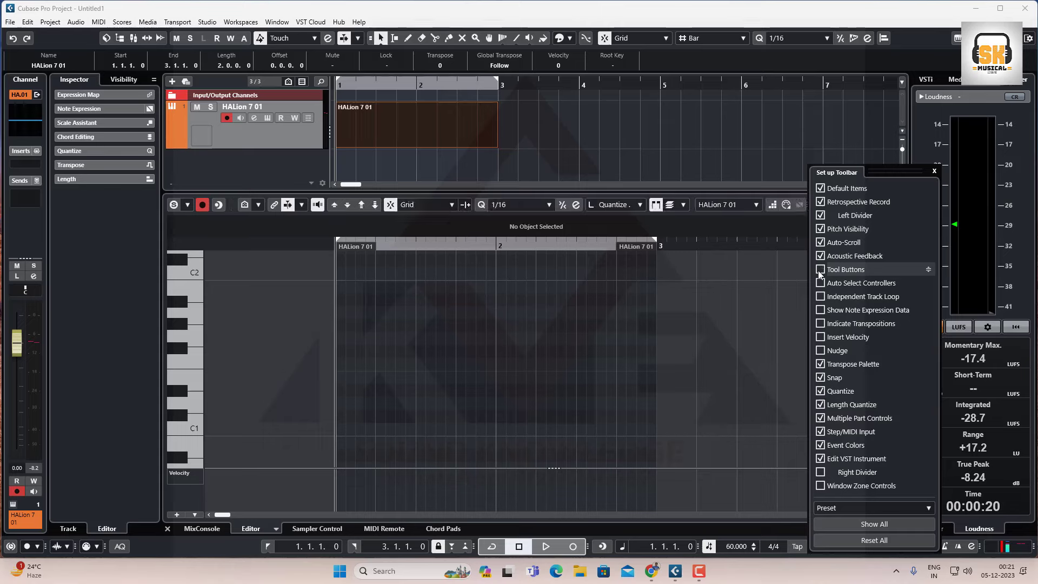
{"action": "left_click", "coordinate": [818, 270]}
{"action": "left_click", "coordinate": [818, 270]}
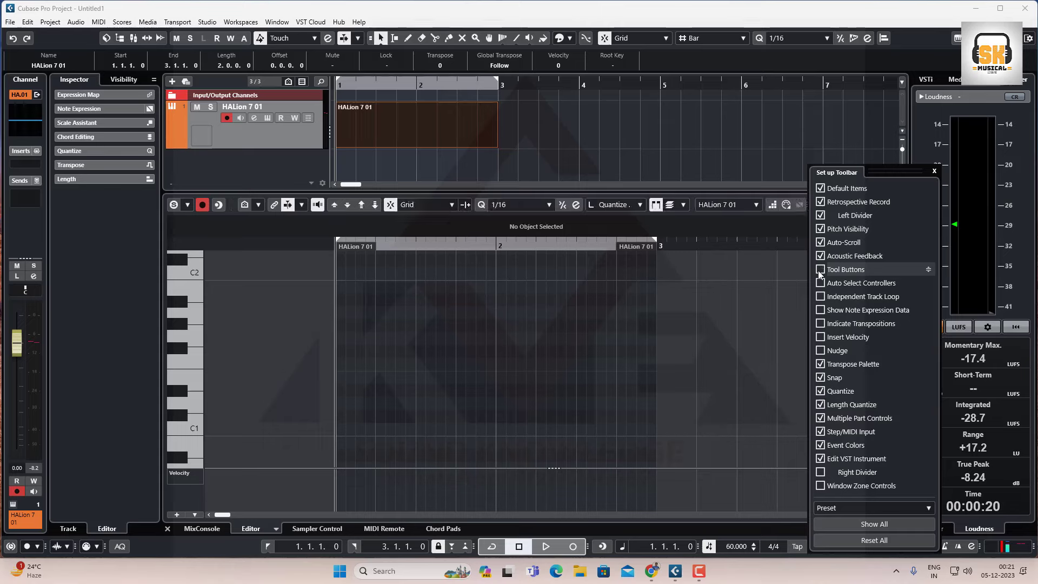
{"action": "left_click", "coordinate": [831, 144]}
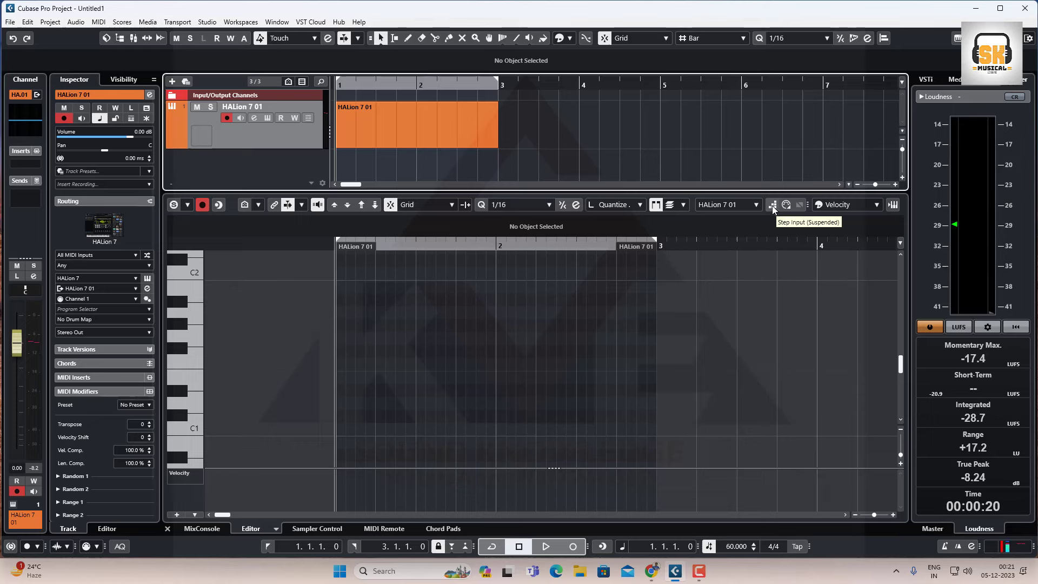
Step: Activate Step Input in the Key Editor and place the step cursor on beat 2 of bar 1
{"action": "left_click", "coordinate": [772, 206]}
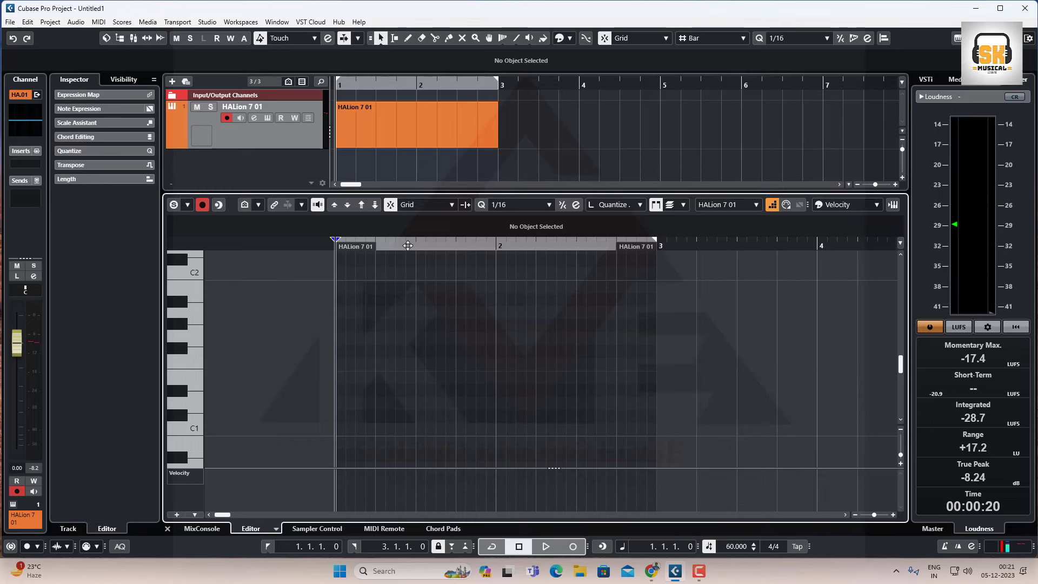
{"action": "left_click", "coordinate": [375, 259]}
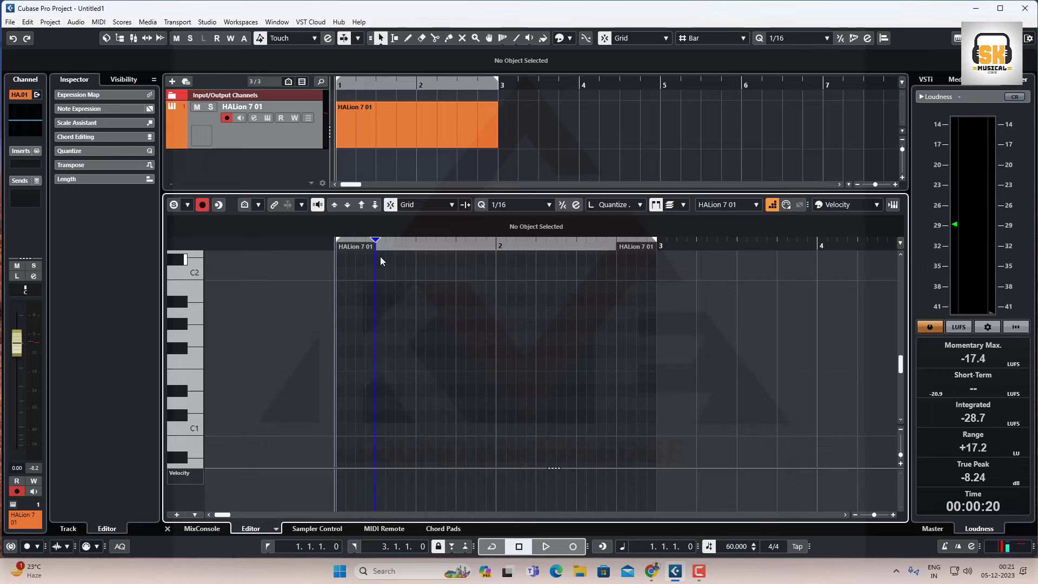
Step: Move the step cursor beat by beat from beat 3 of bar 1 to beat 4 of bar 2
{"action": "left_click", "coordinate": [416, 269]}
{"action": "left_click", "coordinate": [457, 270]}
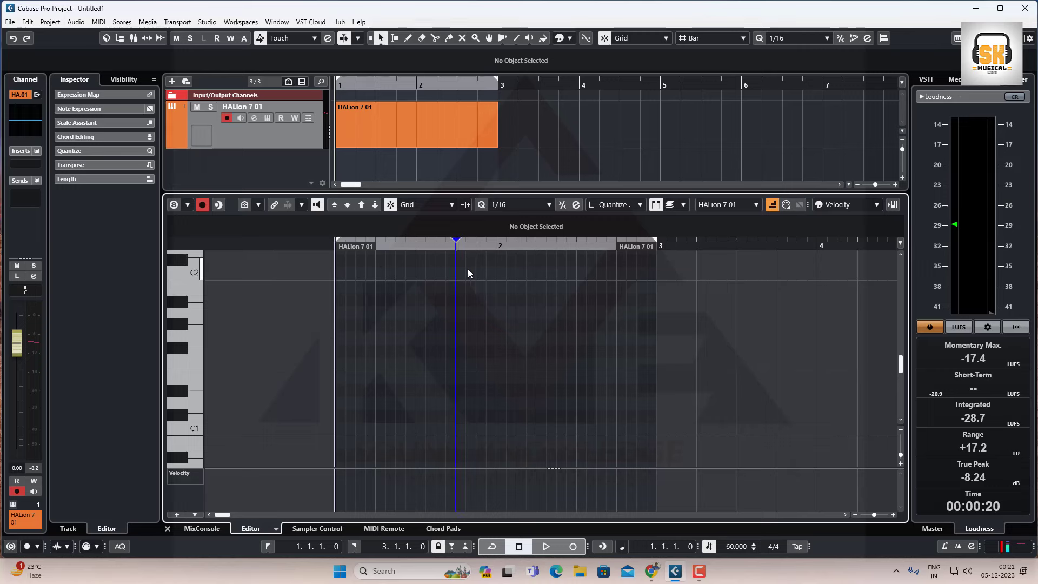
{"action": "left_click", "coordinate": [496, 272]}
{"action": "left_click", "coordinate": [537, 274]}
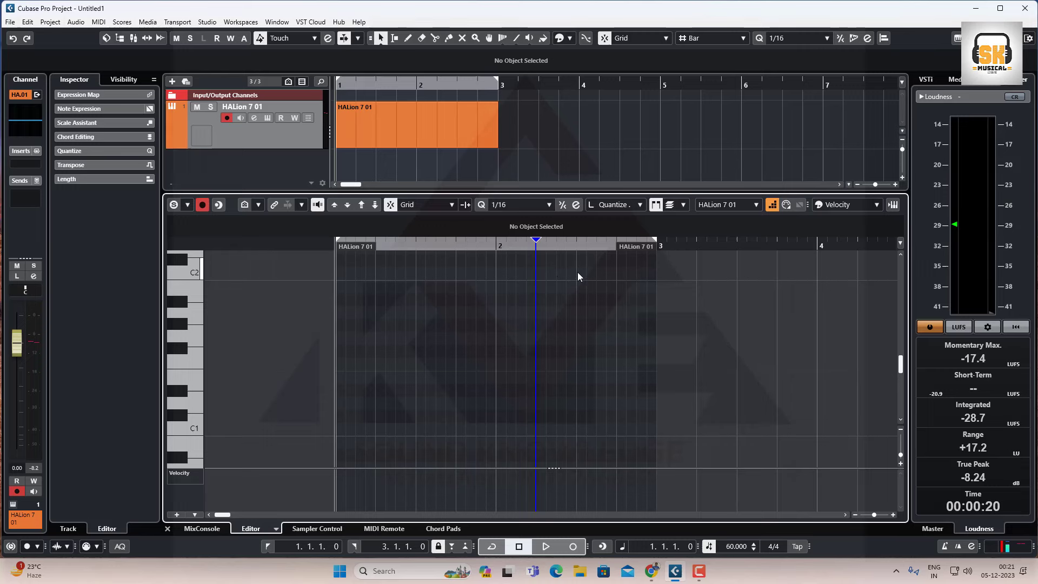
{"action": "left_click", "coordinate": [576, 272]}
{"action": "left_click", "coordinate": [615, 277]}
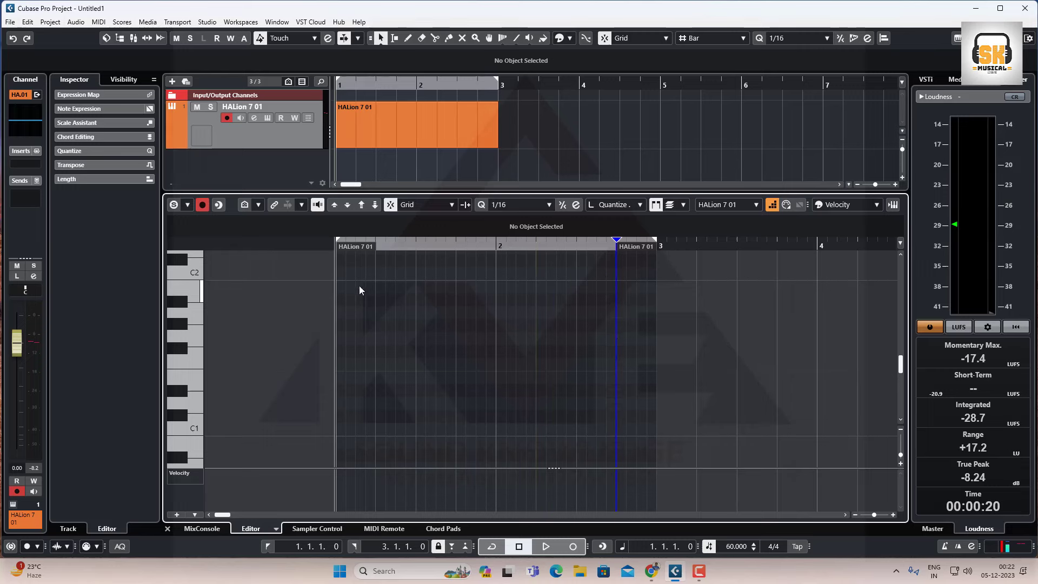
Step: Step-enter one bar of 1/16 notes on C3, D3 and E3 from bar 1, and raise the stray note below C3 to C3
{"action": "left_click", "coordinate": [335, 281]}
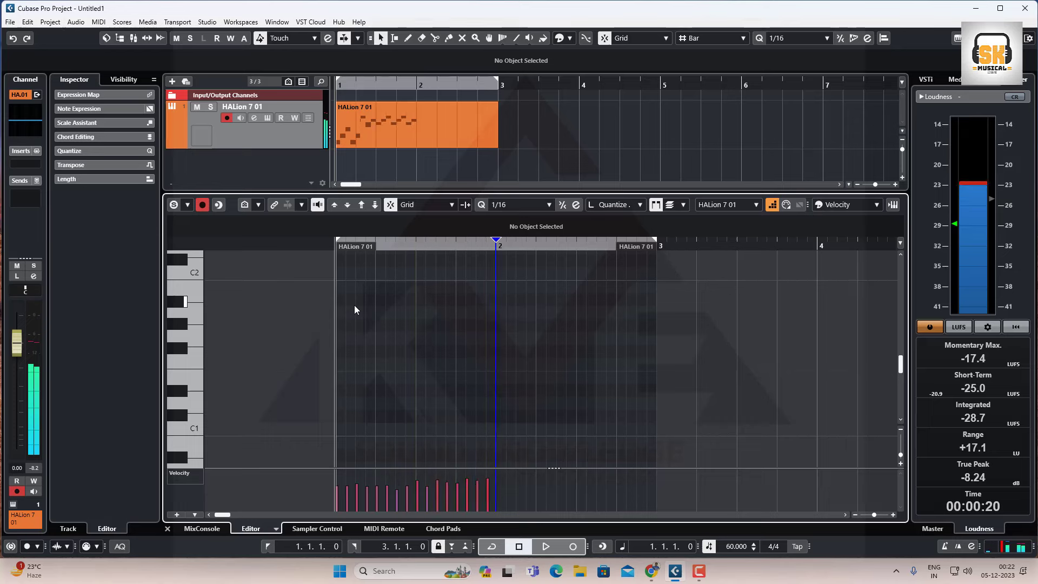
{"action": "scroll", "coordinate": [357, 308], "scroll_direction": "up", "scroll_amount": 5}
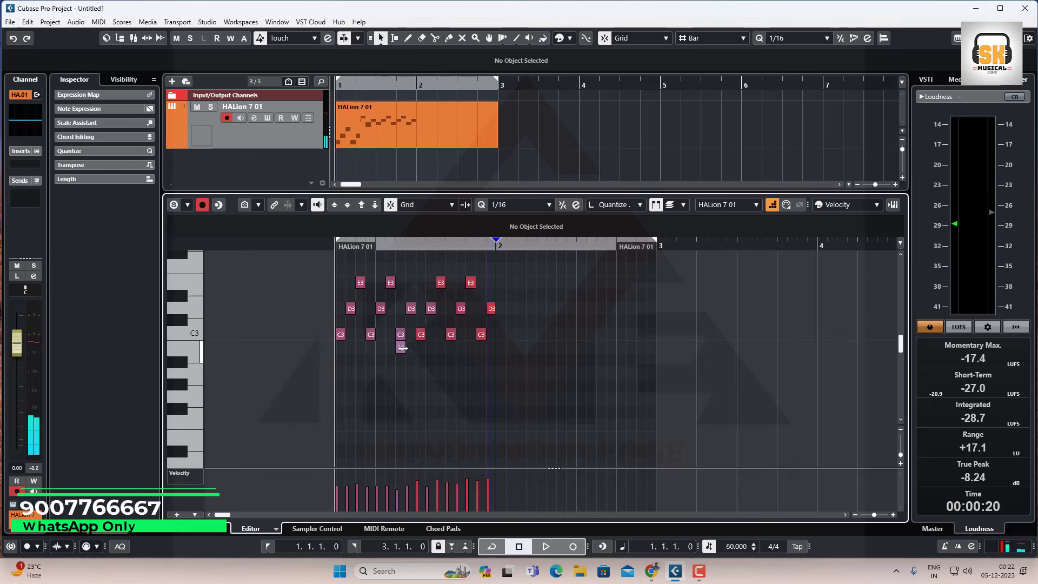
{"action": "left_click", "coordinate": [400, 350]}
{"action": "key", "text": "Up"}
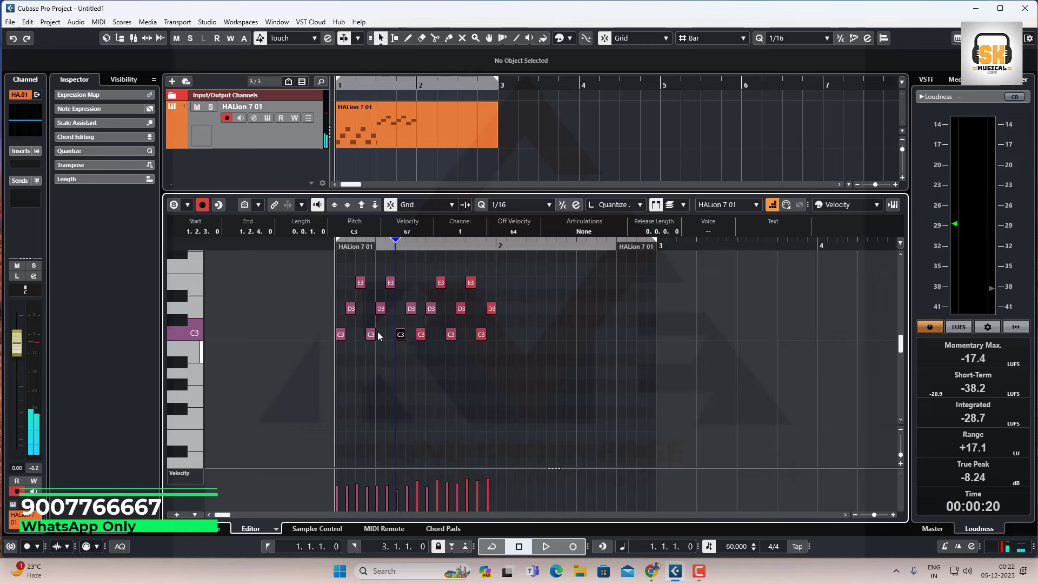
Step: Play back the step-entered bar of notes and stop the playback at bar 2
{"action": "left_click", "coordinate": [335, 260]}
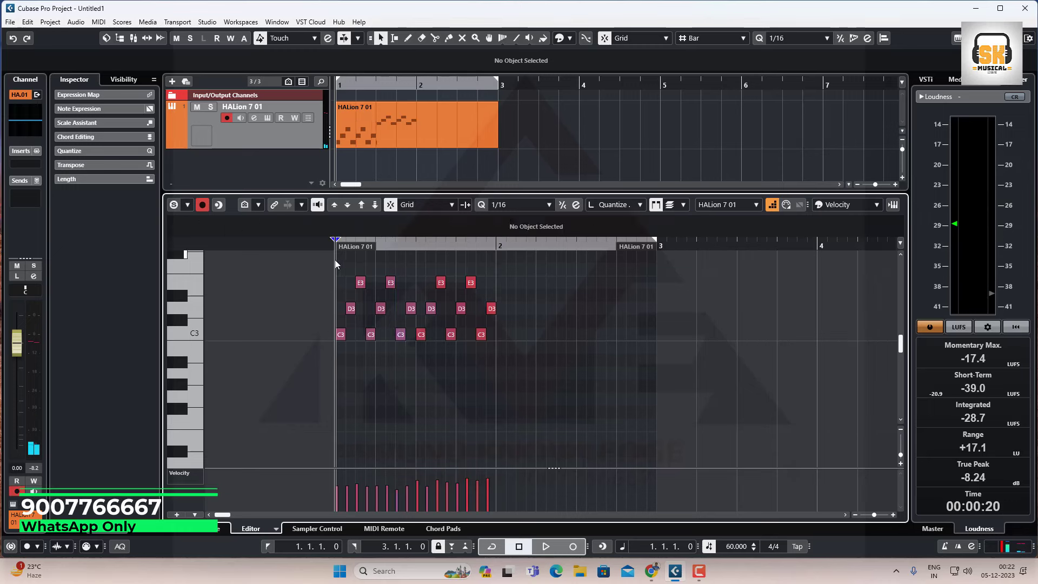
{"action": "key", "text": "space"}
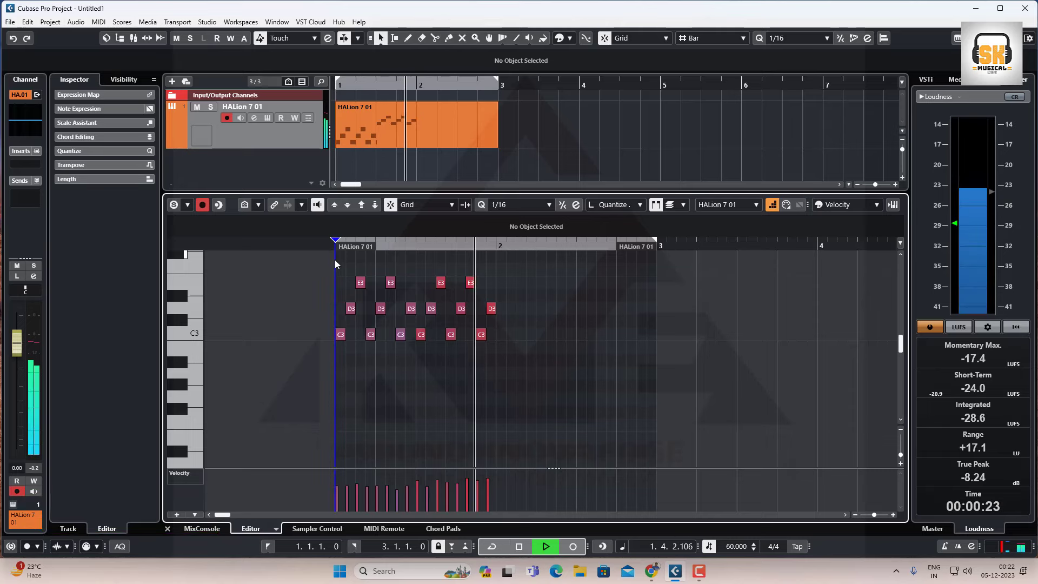
{"action": "key", "text": "space"}
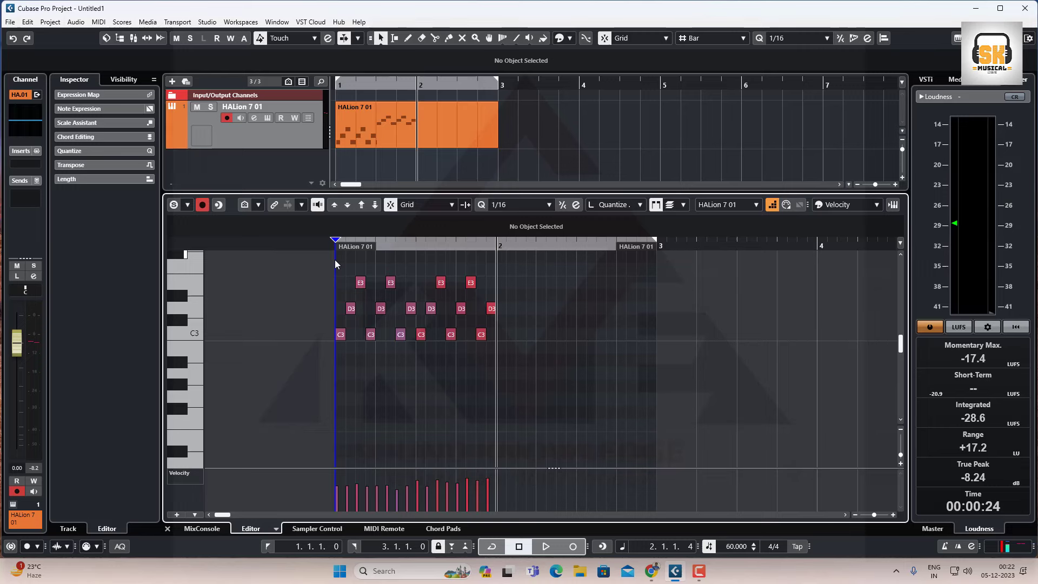
Step: Turn off Step Input, lengthen the D3 on beat 4 of bar 1 and the E3 following it, and play the result
{"action": "left_click", "coordinate": [436, 379]}
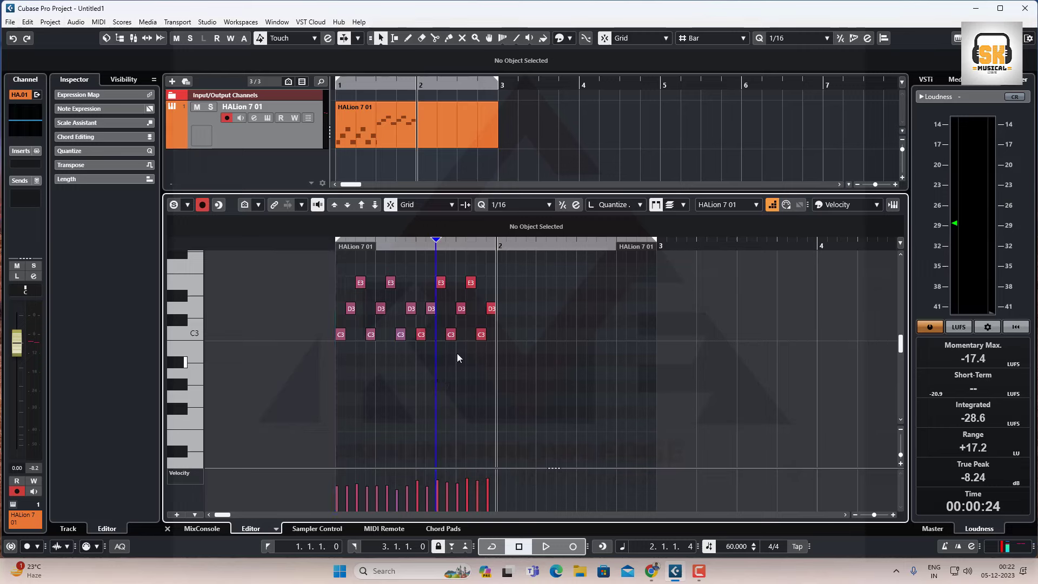
{"action": "left_click", "coordinate": [773, 204]}
{"action": "left_click_drag", "start_coordinate": [476, 283], "coordinate": [475, 311]}
{"action": "left_click", "coordinate": [398, 270]}
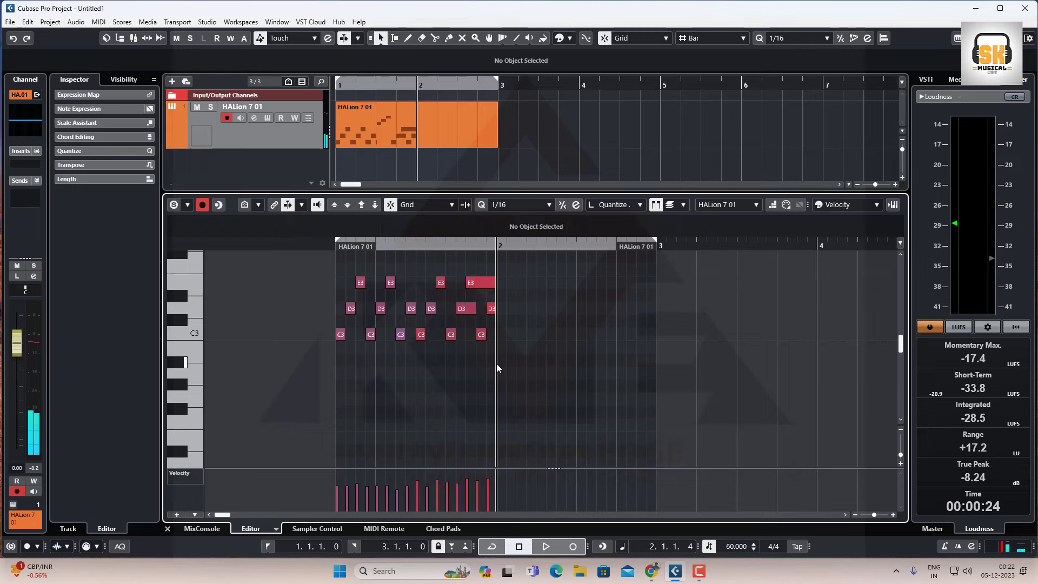
{"action": "left_click", "coordinate": [417, 243]}
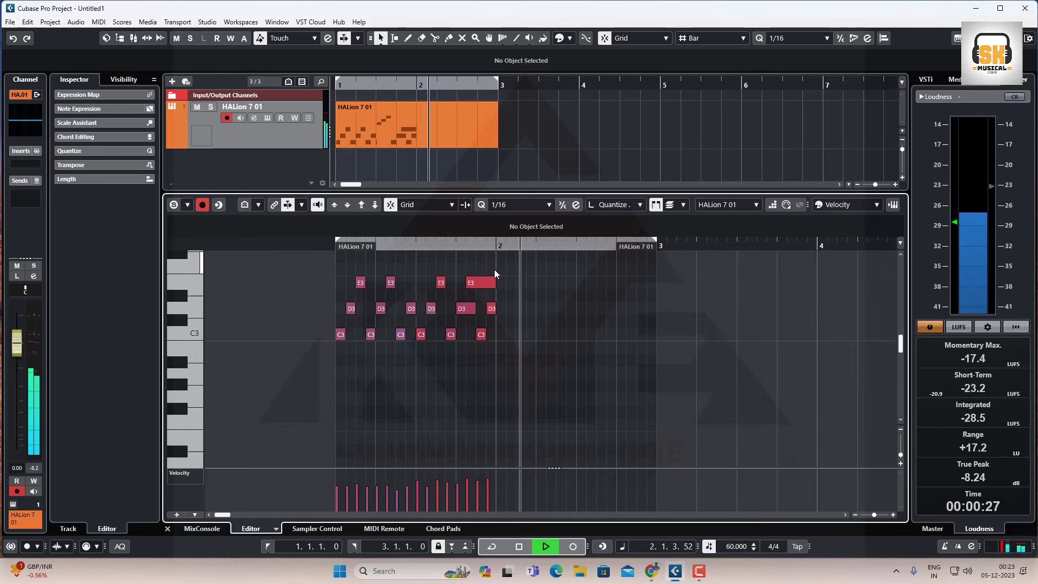
{"action": "key", "text": "space"}
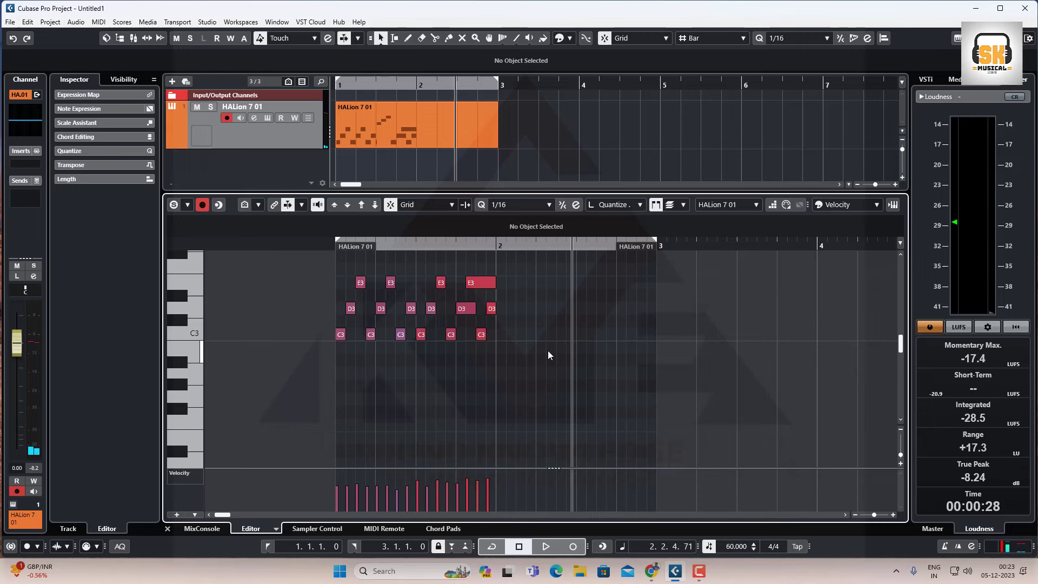
Step: Delete all the notes in the part and reactivate Step Input with the step cursor at the start of bar 1
{"action": "left_click_drag", "start_coordinate": [501, 366], "coordinate": [323, 268]}
{"action": "key", "text": "Delete"}
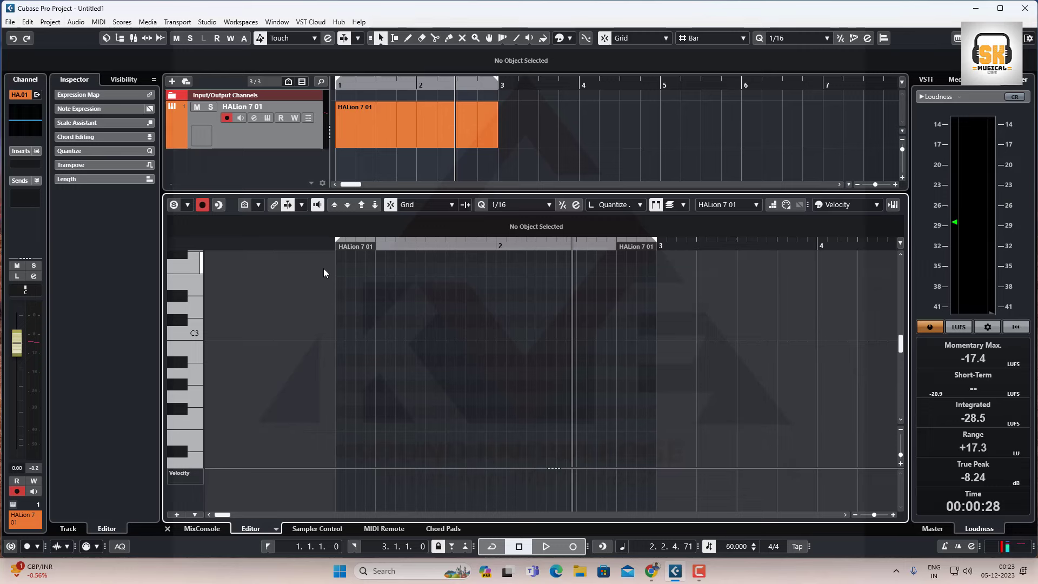
{"action": "left_click", "coordinate": [772, 205]}
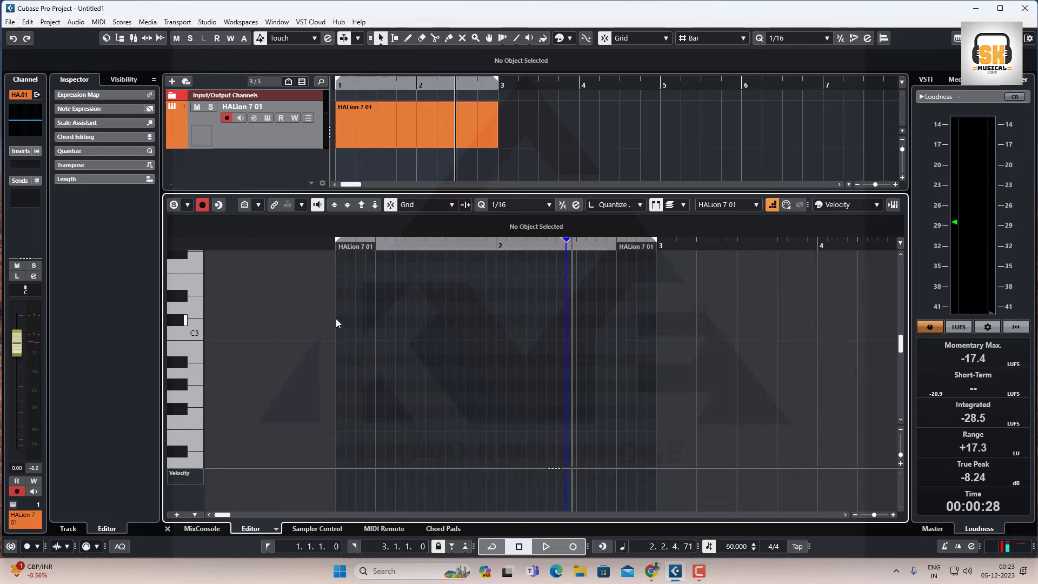
{"action": "left_click", "coordinate": [336, 322]}
Step: Find the Windows On-Screen Keyboard with the search "vir", open it to examine the arrow keys, and close it
{"action": "left_click", "coordinate": [376, 574]}
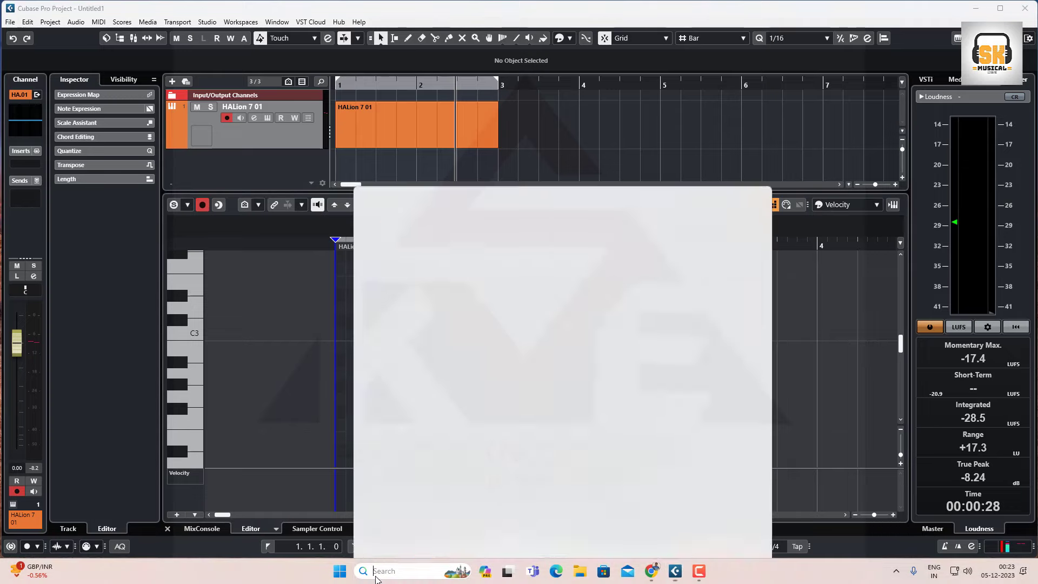
{"action": "type", "text": "vir"}
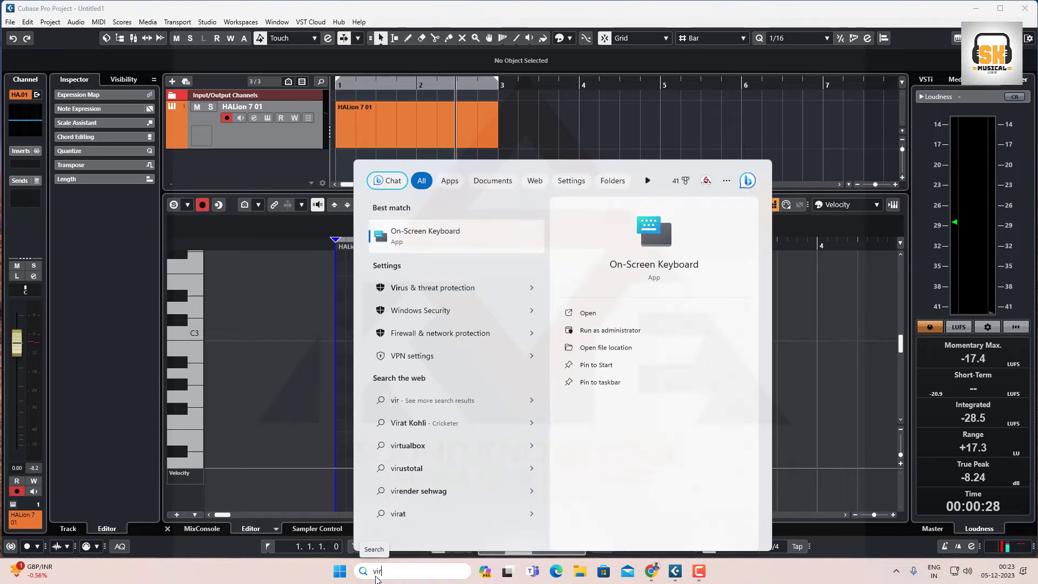
{"action": "key", "text": "Return"}
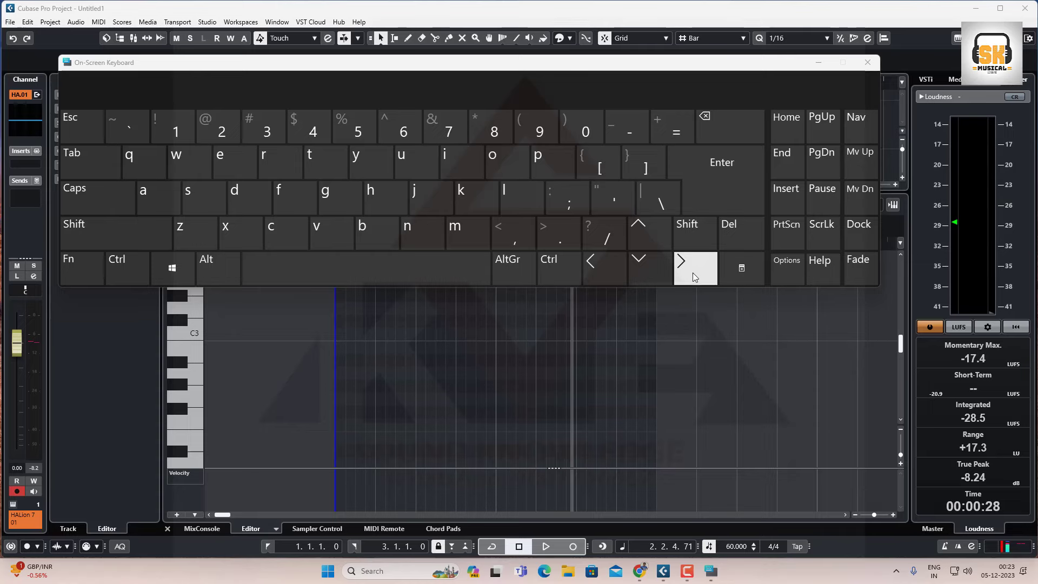
{"action": "left_click", "coordinate": [867, 62]}
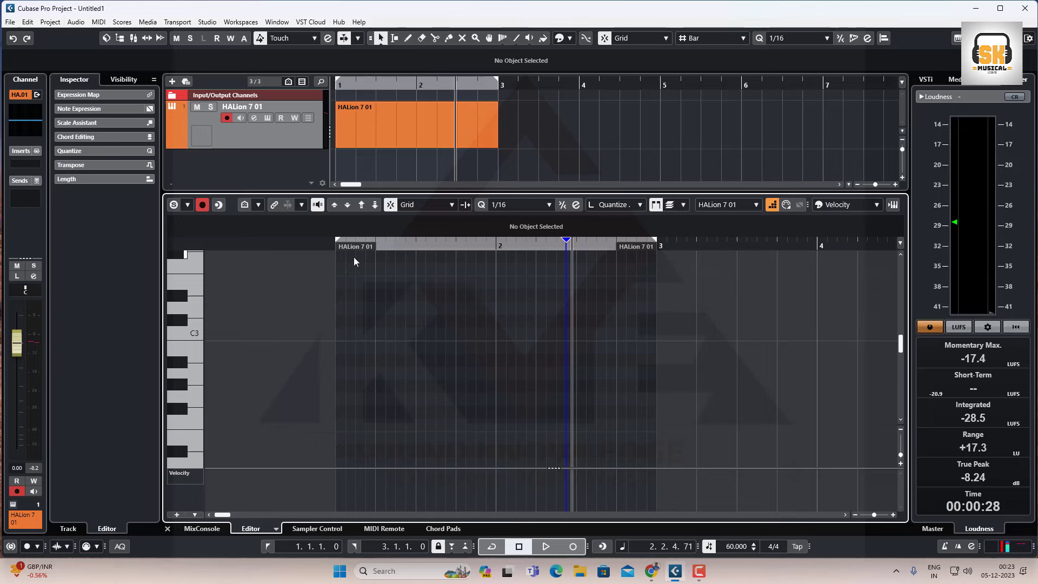
Step: Step-enter a C3 note at the start of bar 1, extending and shortening it step by step until it ends at beat 4
{"action": "left_click", "coordinate": [336, 275]}
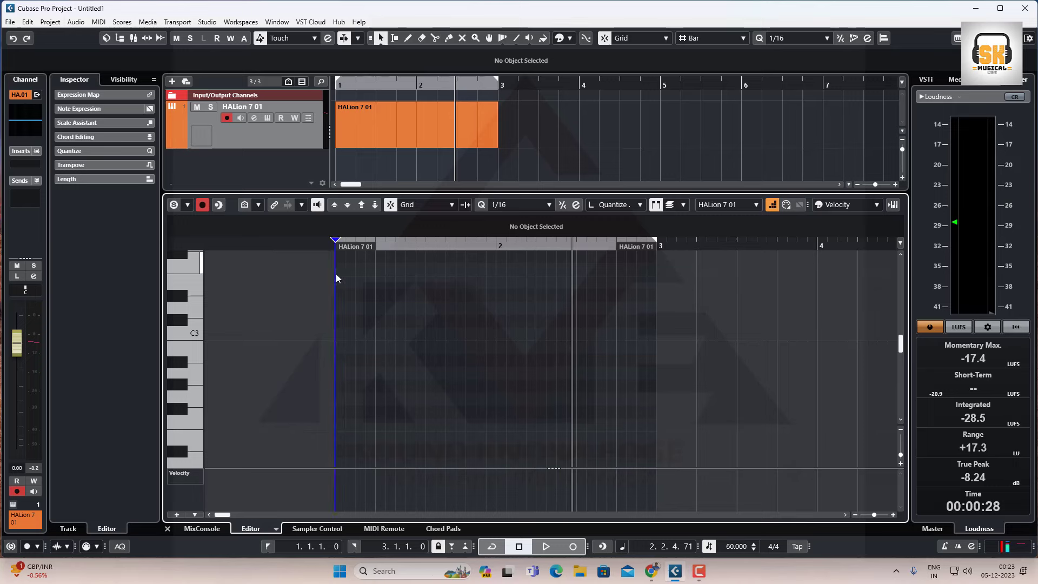
{"action": "key", "text": "Right"}
{"action": "key", "text": "Right"}
{"action": "key", "text": "Right"}
{"action": "key", "text": "Right"}
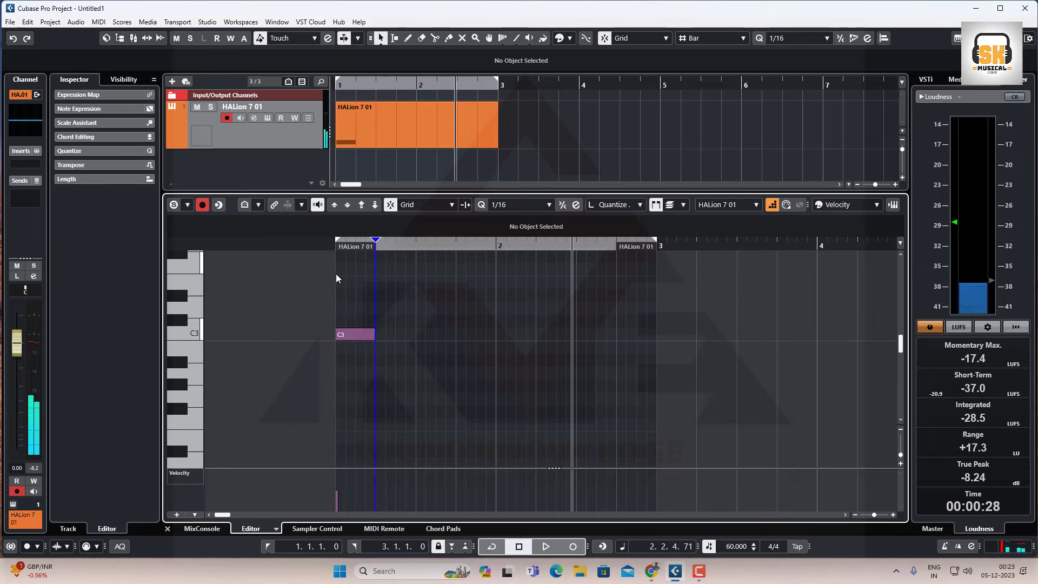
{"action": "key", "text": "Right"}
{"action": "key", "text": "Right"}
{"action": "key", "text": "Right"}
{"action": "key", "text": "Right"}
{"action": "key", "text": "Right"}
{"action": "key", "text": "Right"}
{"action": "key", "text": "Right"}
{"action": "key", "text": "Left"}
{"action": "key", "text": "Left"}
{"action": "key", "text": "Left"}
{"action": "key", "text": "Left"}
{"action": "key", "text": "Left"}
{"action": "key", "text": "Right"}
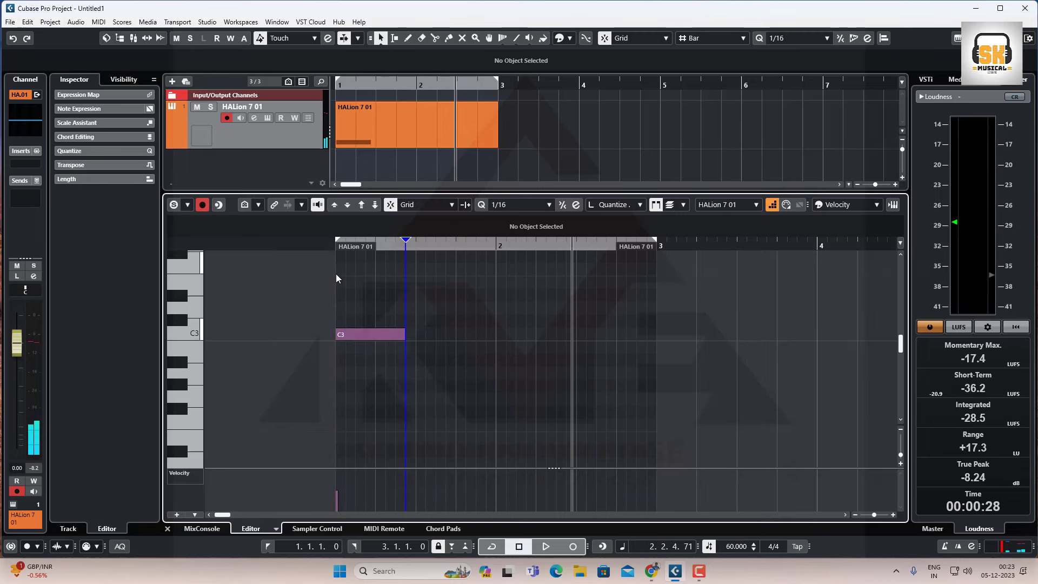
{"action": "key", "text": "Right"}
{"action": "key", "text": "Left"}
{"action": "key", "text": "Left"}
{"action": "key", "text": "Left"}
{"action": "key", "text": "Left"}
{"action": "key", "text": "Right"}
{"action": "key", "text": "Right"}
{"action": "key", "text": "Right"}
{"action": "key", "text": "Right"}
{"action": "key", "text": "Right"}
{"action": "key", "text": "Right"}
{"action": "key", "text": "Right"}
{"action": "key", "text": "Right"}
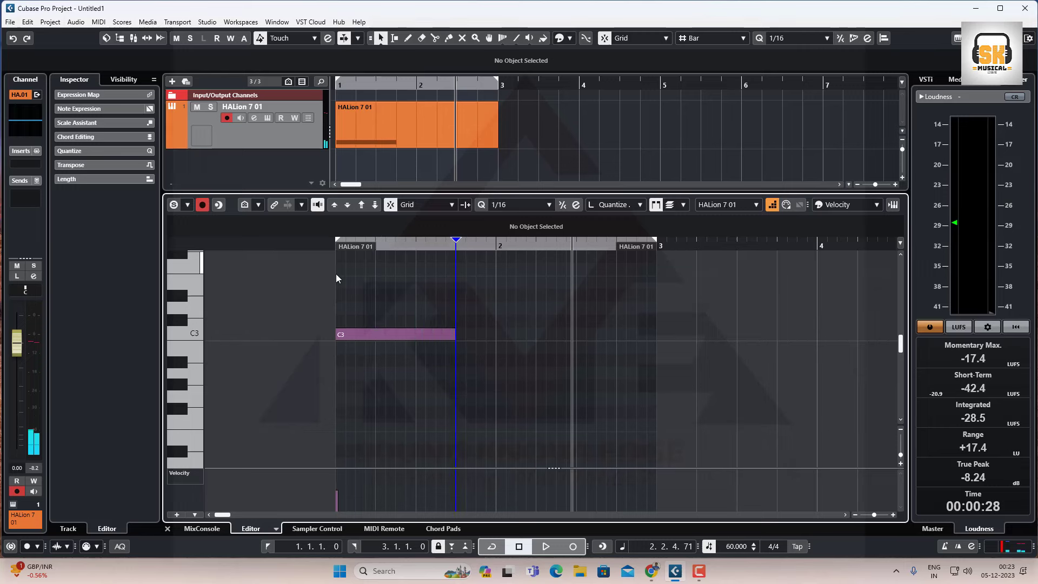
Step: Delete the long C3 note and return the step cursor to the start of bar 1
{"action": "left_click", "coordinate": [417, 365]}
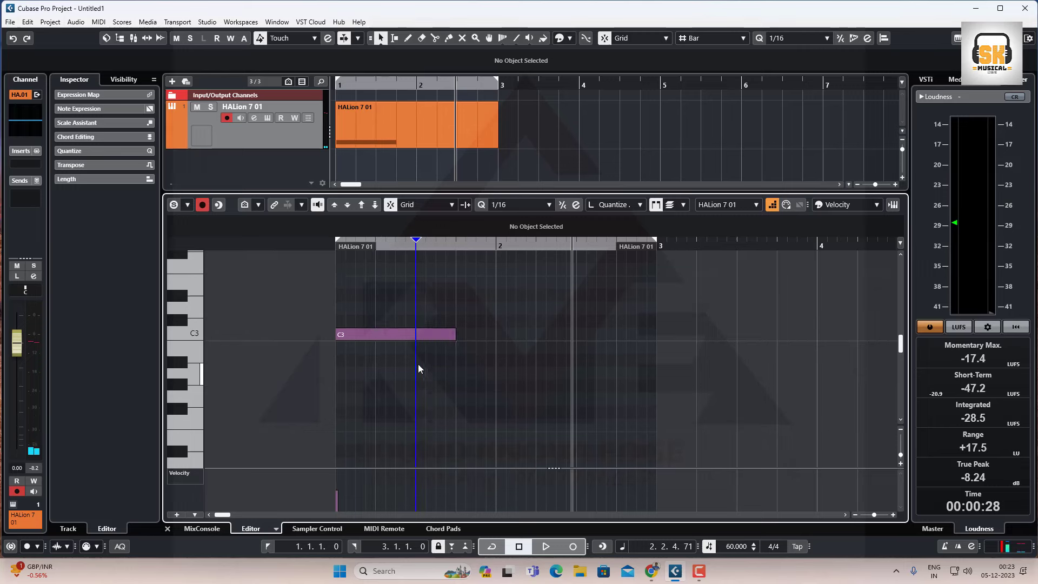
{"action": "left_click", "coordinate": [405, 335]}
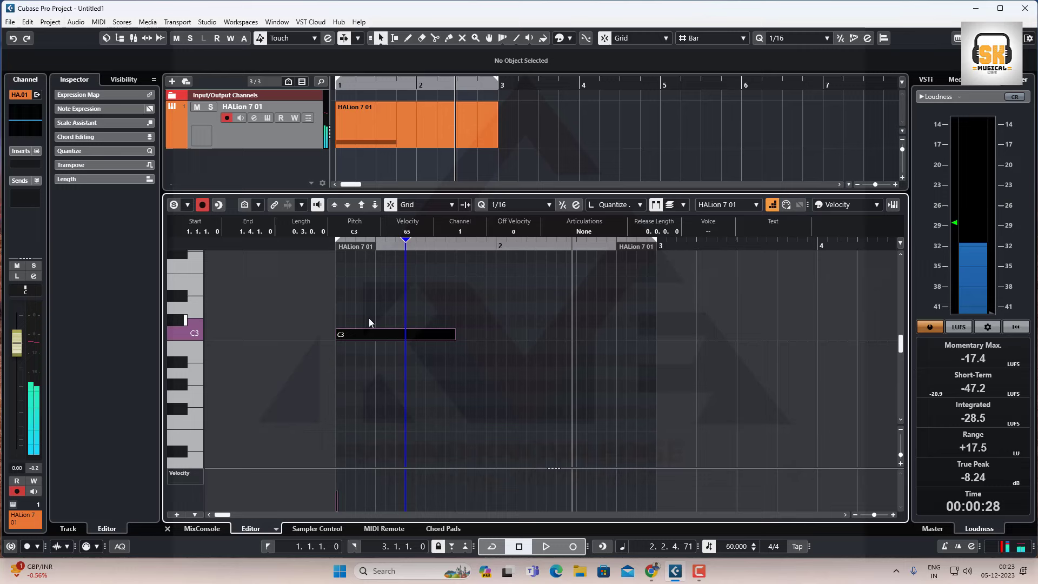
{"action": "left_click", "coordinate": [335, 265]}
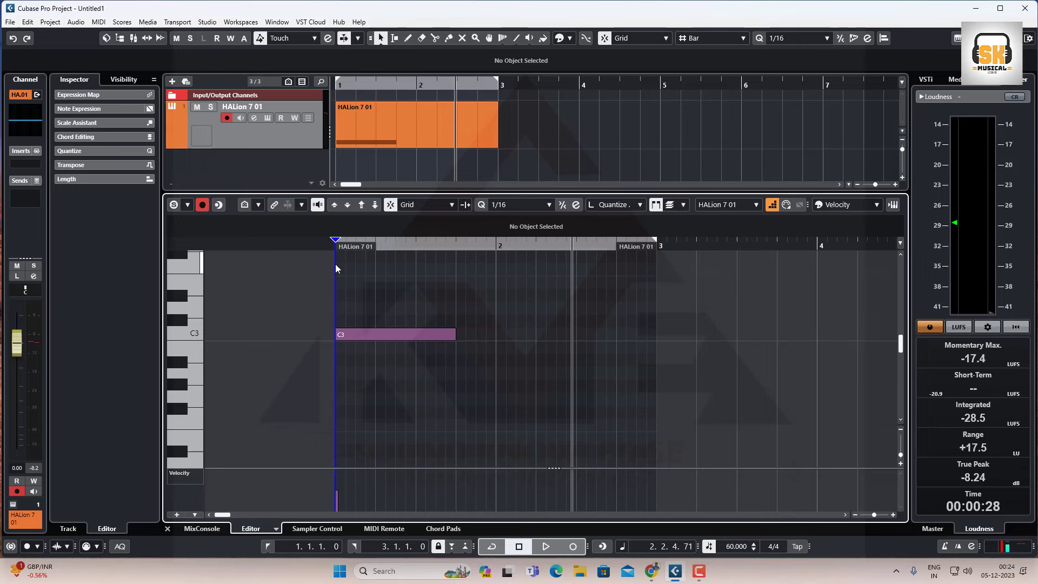
{"action": "left_click", "coordinate": [442, 388]}
{"action": "left_click", "coordinate": [427, 335]}
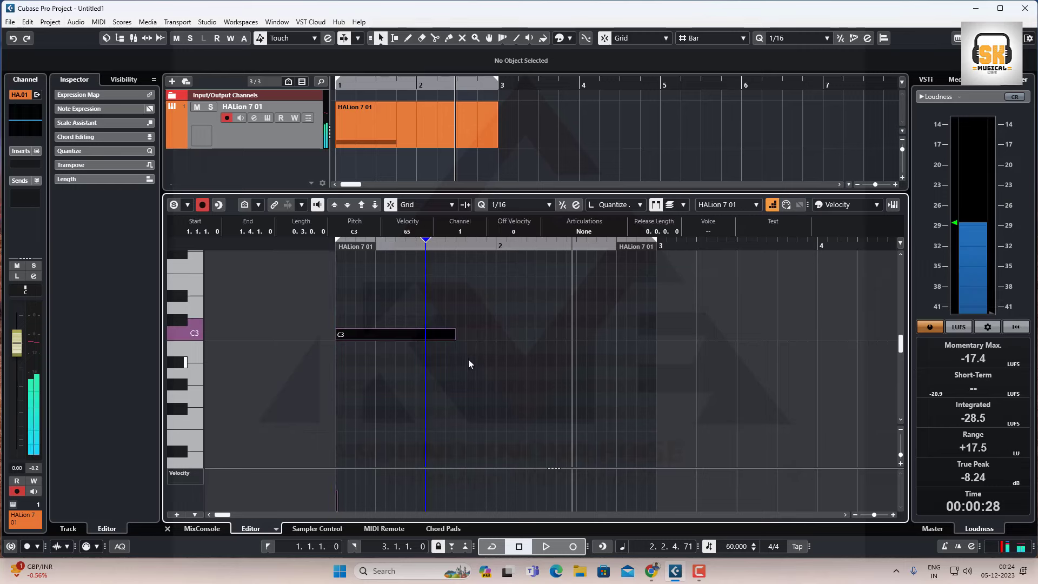
{"action": "left_click_drag", "start_coordinate": [492, 376], "coordinate": [298, 293]}
{"action": "key", "text": "Delete"}
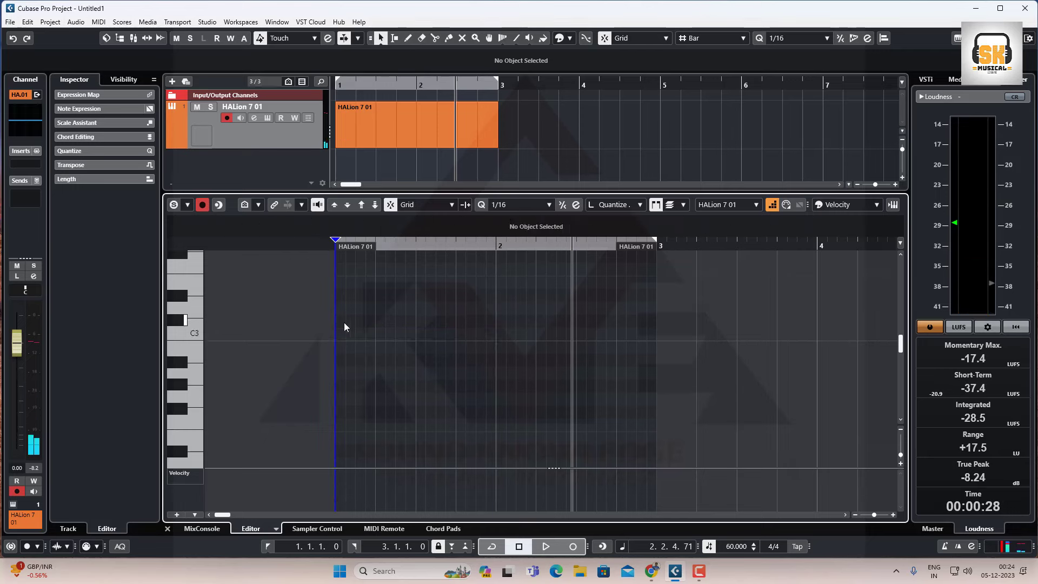
Step: Step-enter two bars of 1/16 notes on C3, D3, E3 and F3, filling the part up to bar 3
{"action": "scroll", "coordinate": [347, 328], "scroll_direction": "down", "scroll_amount": 2}
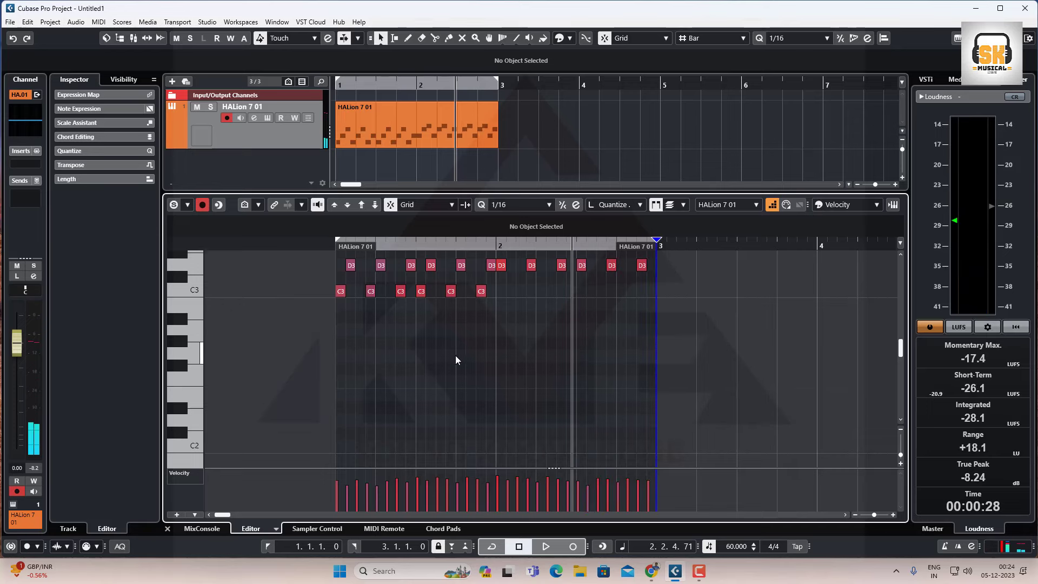
{"action": "scroll", "coordinate": [484, 343], "scroll_direction": "up", "scroll_amount": 4}
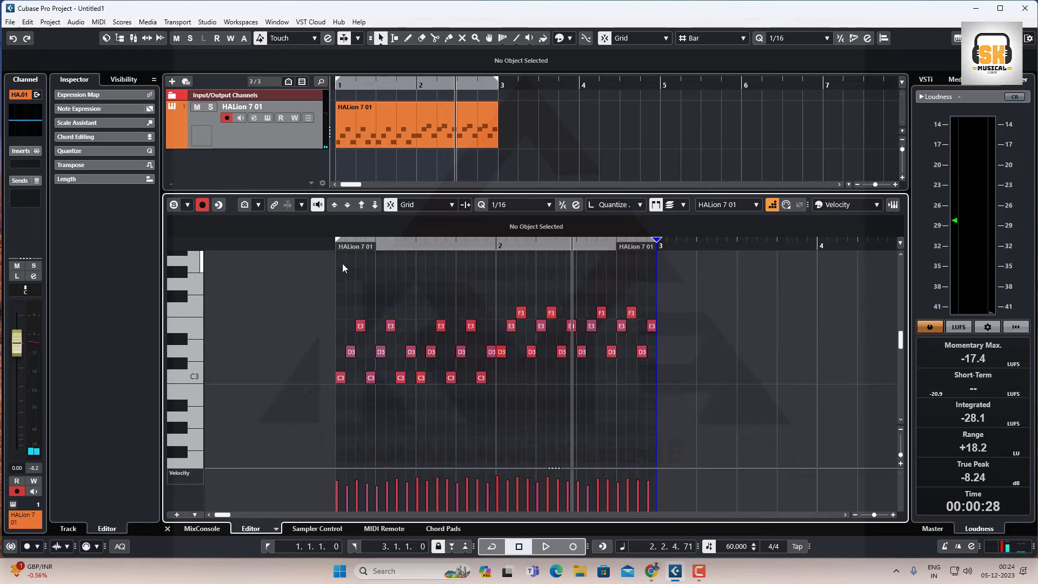
Step: Add a D3 note above the first C3 at the start of bar 1, and undo the addition
{"action": "key", "text": "KP_Decimal"}
{"action": "scroll", "coordinate": [370, 316], "scroll_direction": "up", "scroll_amount": 2}
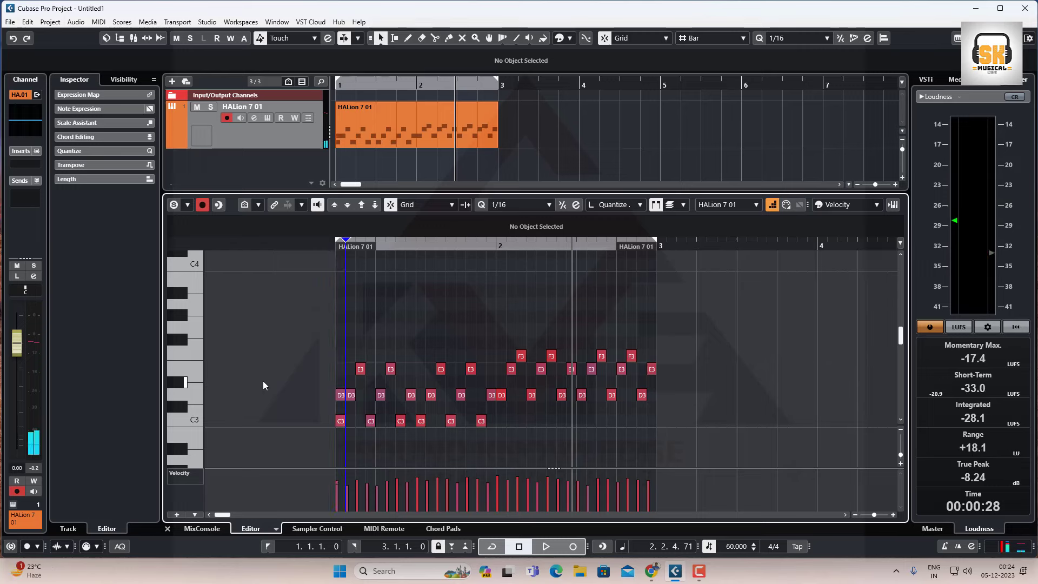
{"action": "key", "text": "ctrl+z"}
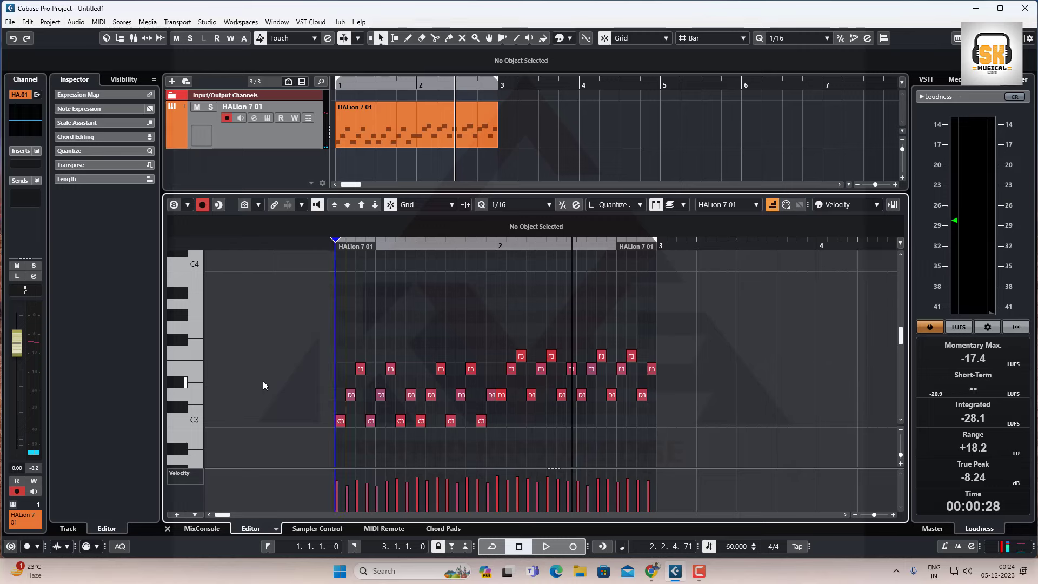
Step: Switch from Step Input to MIDI Input, try the Note Expression MIDI Input option, and switch back to Step Input
{"action": "left_click", "coordinate": [786, 206]}
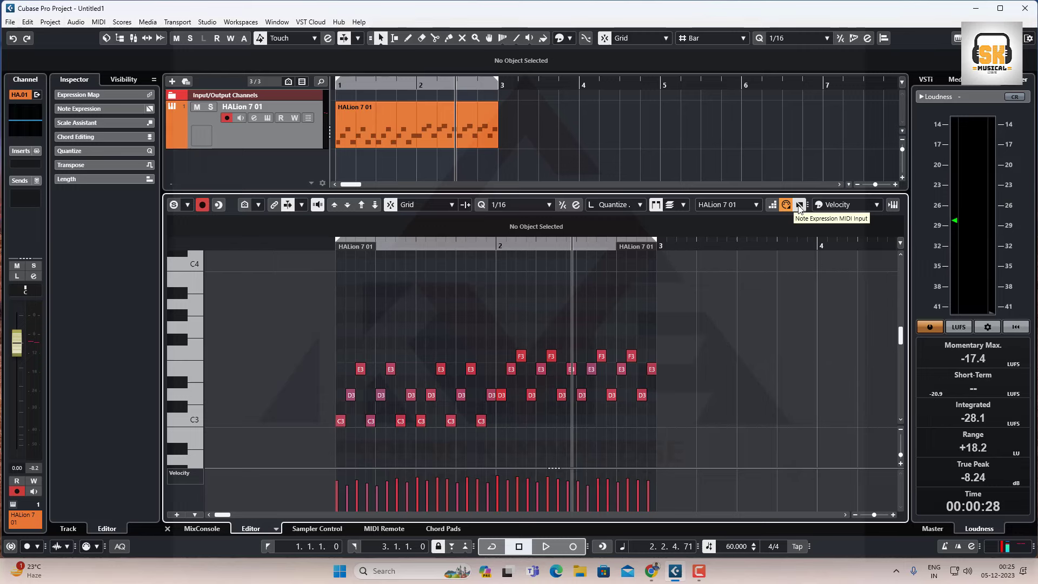
{"action": "left_click", "coordinate": [800, 207]}
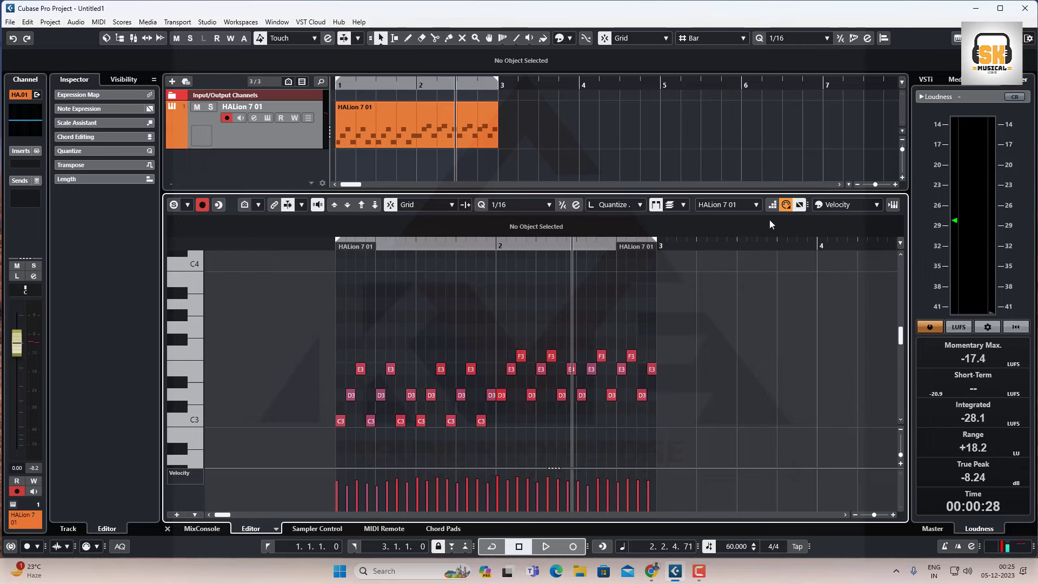
{"action": "left_click", "coordinate": [772, 206]}
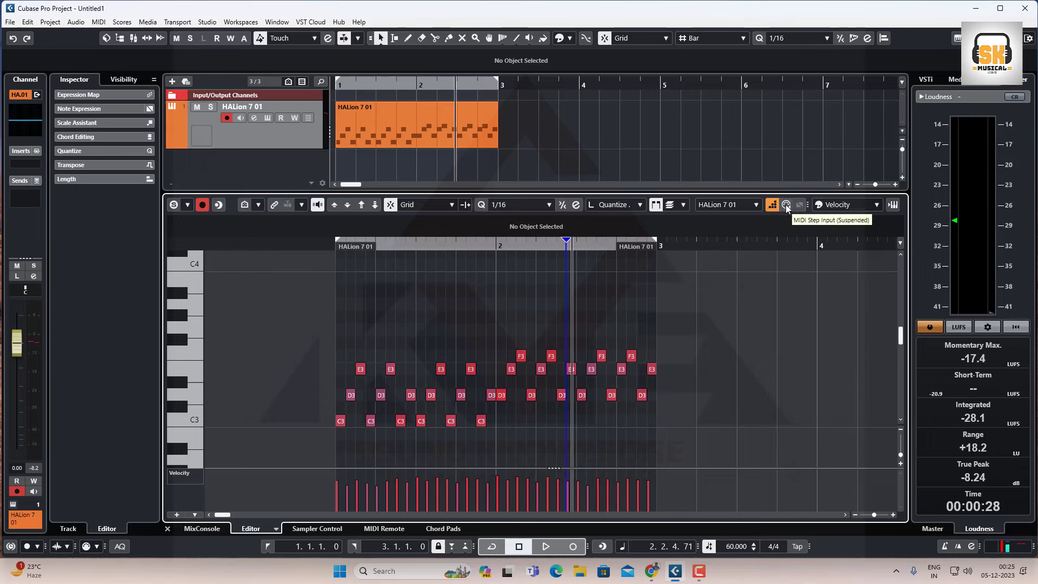
Step: Switch from Step Input to MIDI Input, select the first C3 note, and reveal the additional input options in the Key Editor toolbar
{"action": "left_click", "coordinate": [787, 206]}
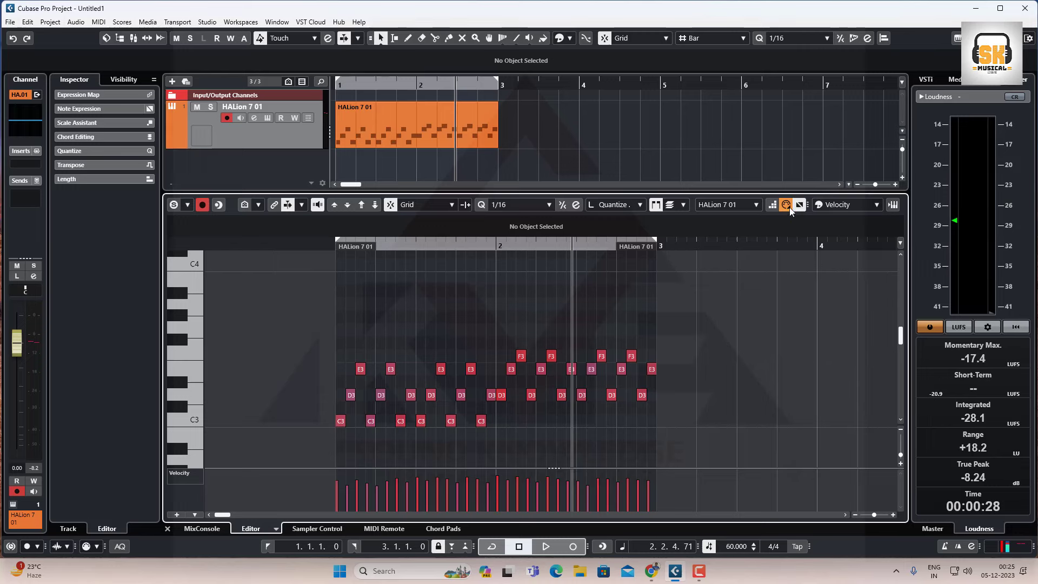
{"action": "left_click", "coordinate": [340, 421]}
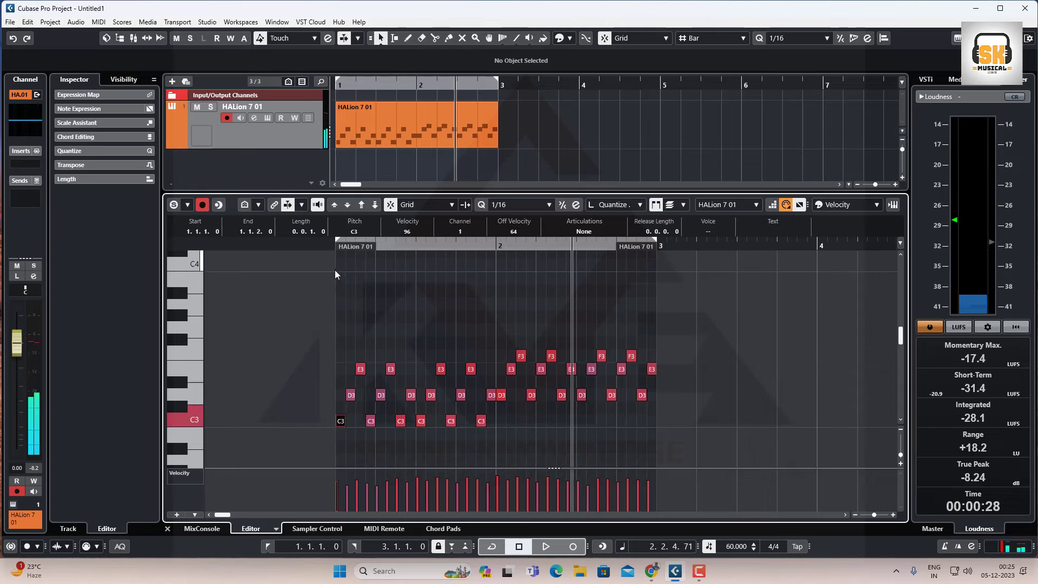
{"action": "left_click", "coordinate": [336, 285]}
{"action": "left_click", "coordinate": [340, 421]}
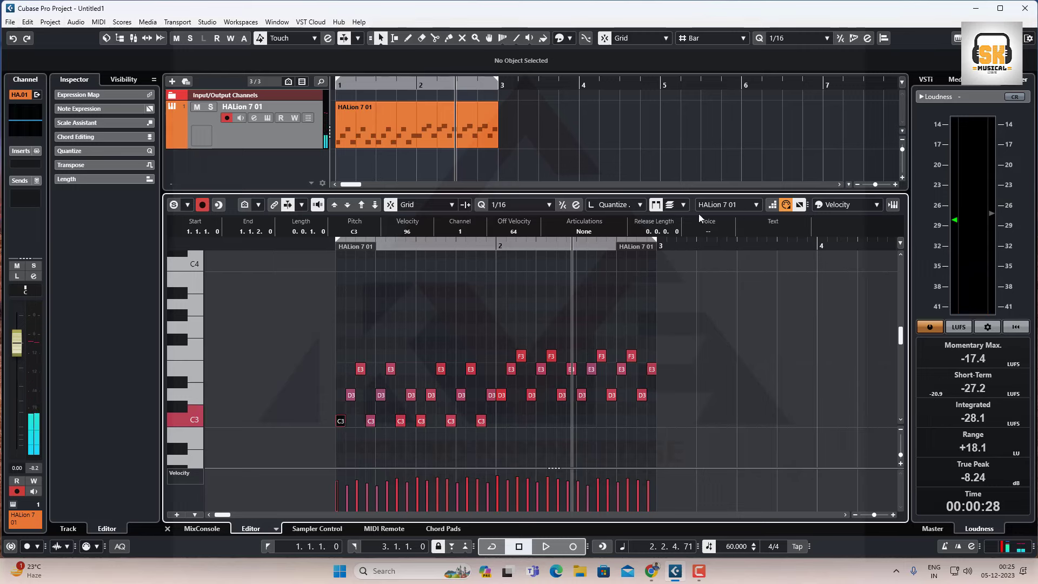
{"action": "left_click", "coordinate": [807, 205]}
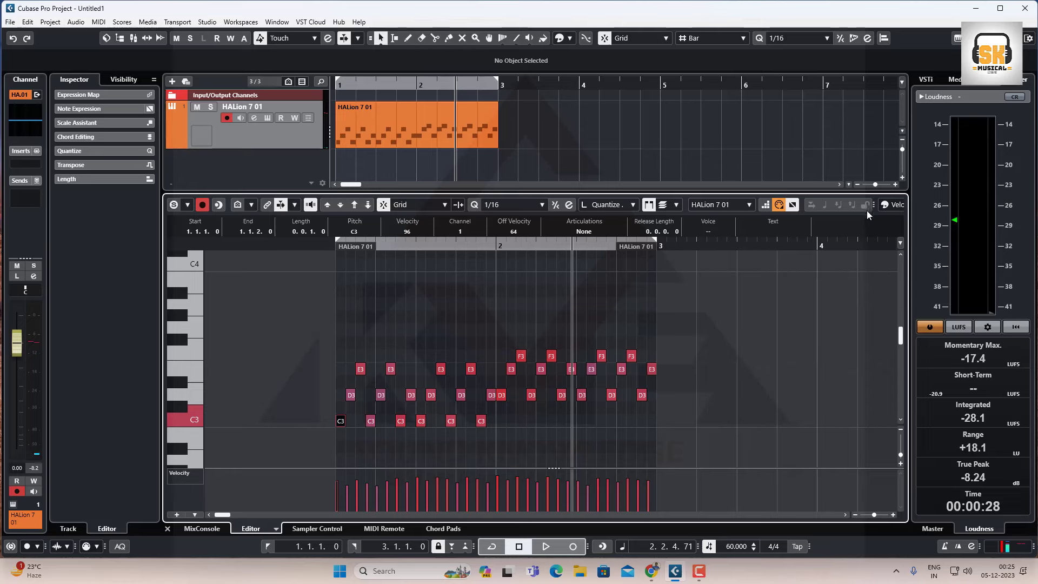
Step: Insert a G#3 note above the first C3 at the start of bar 1, switch to Step Input, and delete the G#3 note
{"action": "left_click", "coordinate": [342, 419]}
{"action": "left_click", "coordinate": [336, 318]}
{"action": "double_click", "coordinate": [337, 319]}
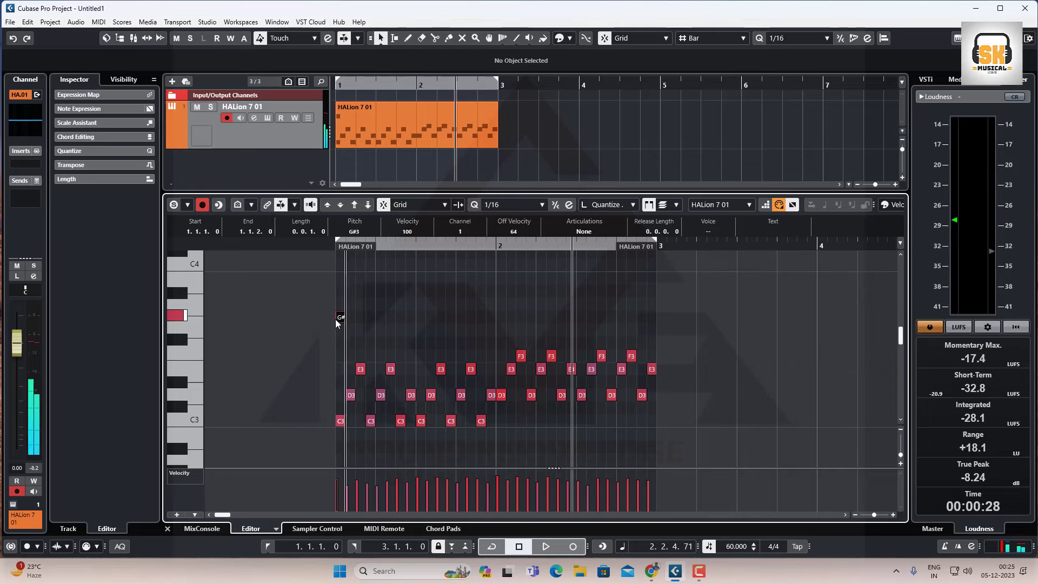
{"action": "left_click", "coordinate": [765, 205]}
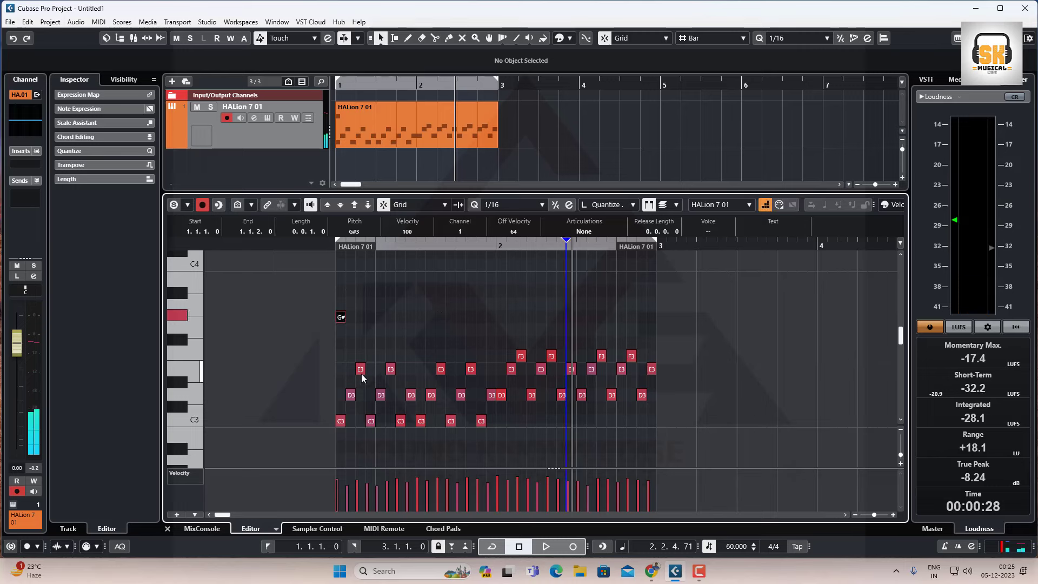
{"action": "left_click", "coordinate": [338, 422]}
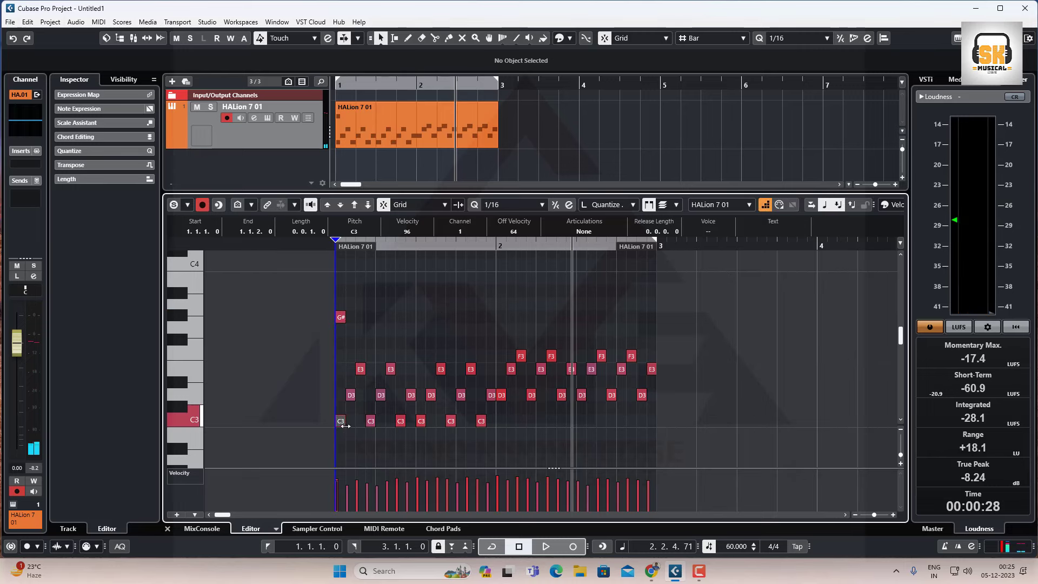
{"action": "left_click", "coordinate": [341, 319]}
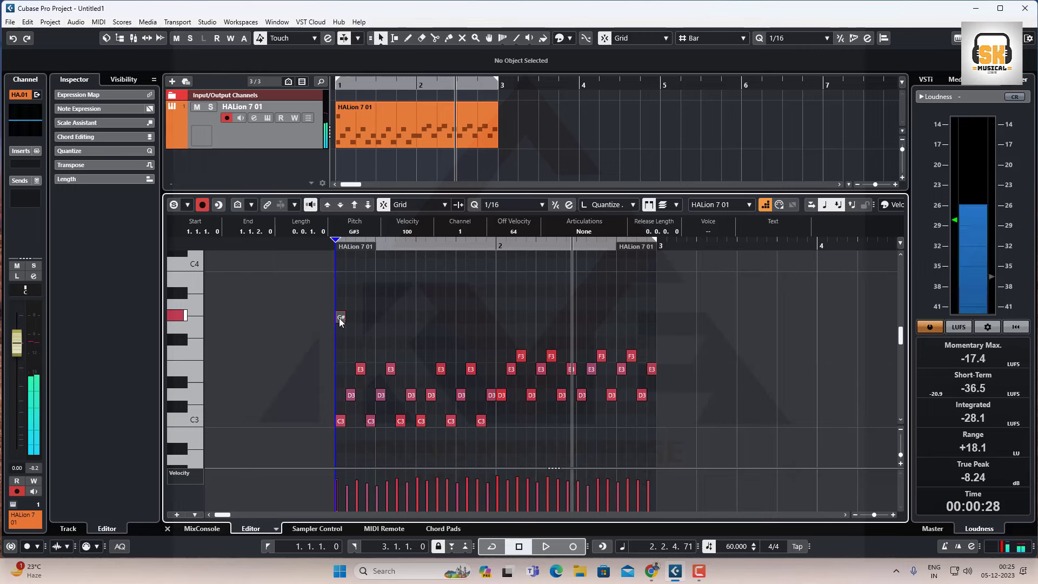
{"action": "key", "text": "Delete"}
Step: With the first C3 selected, turn Record NoteOff Velocity on and Record Pitch off, and switch from Step Input to MIDI Input
{"action": "left_click", "coordinate": [339, 420]}
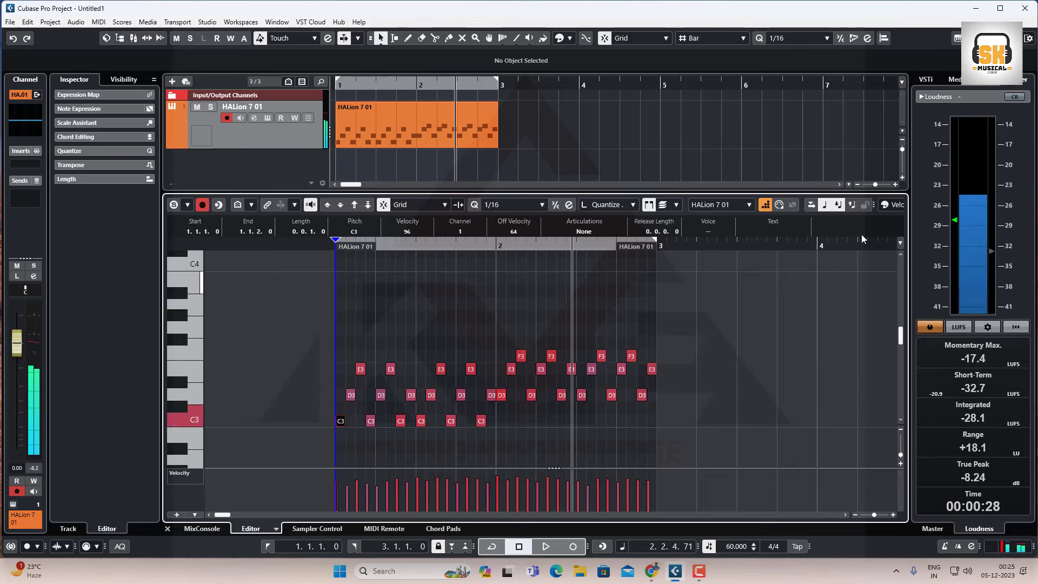
{"action": "left_click", "coordinate": [853, 206]}
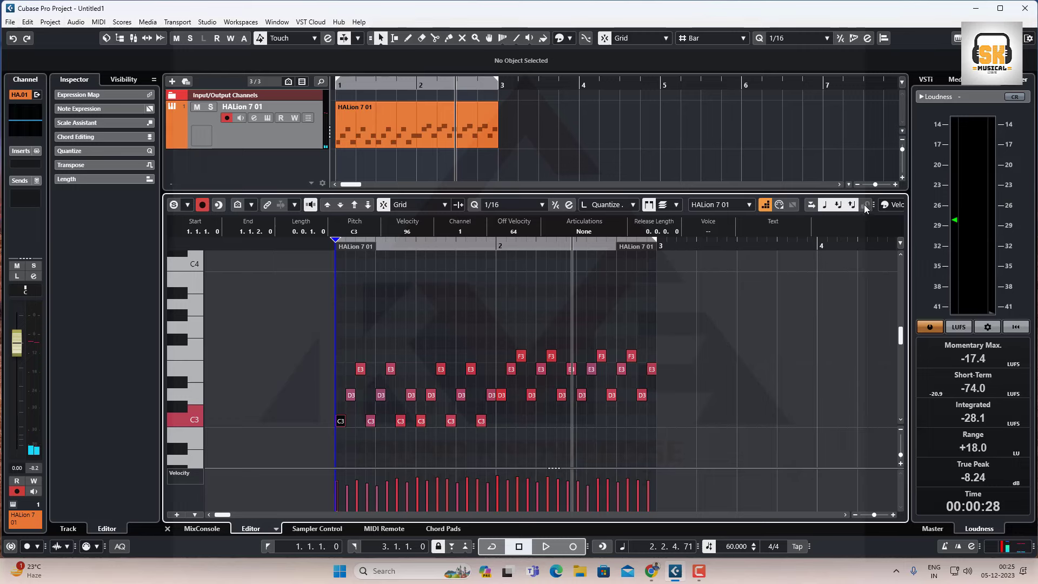
{"action": "left_click", "coordinate": [822, 205]}
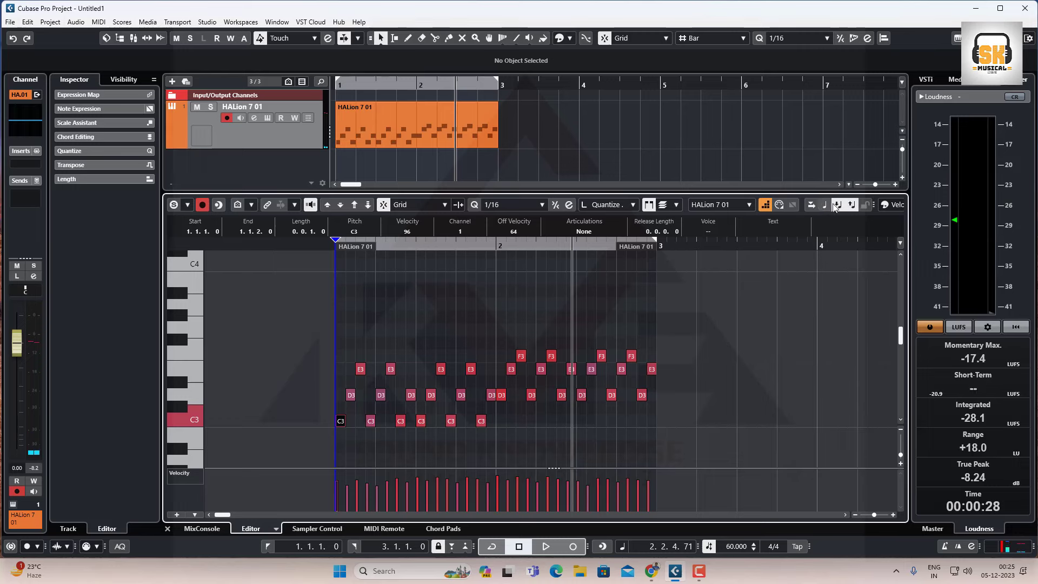
{"action": "left_click", "coordinate": [778, 205]}
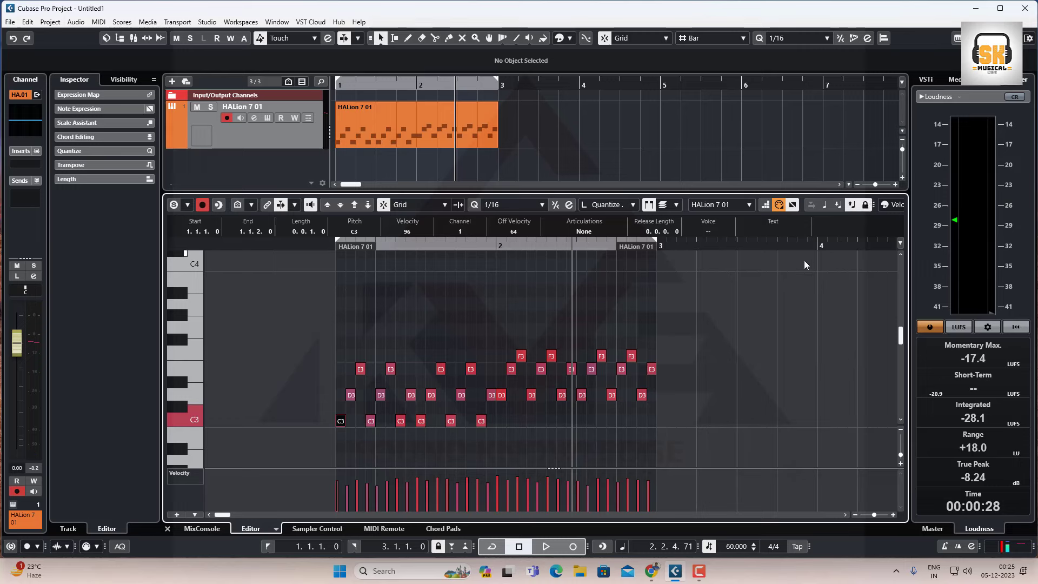
Step: Deselect the first C3 note and move the project cursor back to the start of bar 1
{"action": "left_click", "coordinate": [341, 420]}
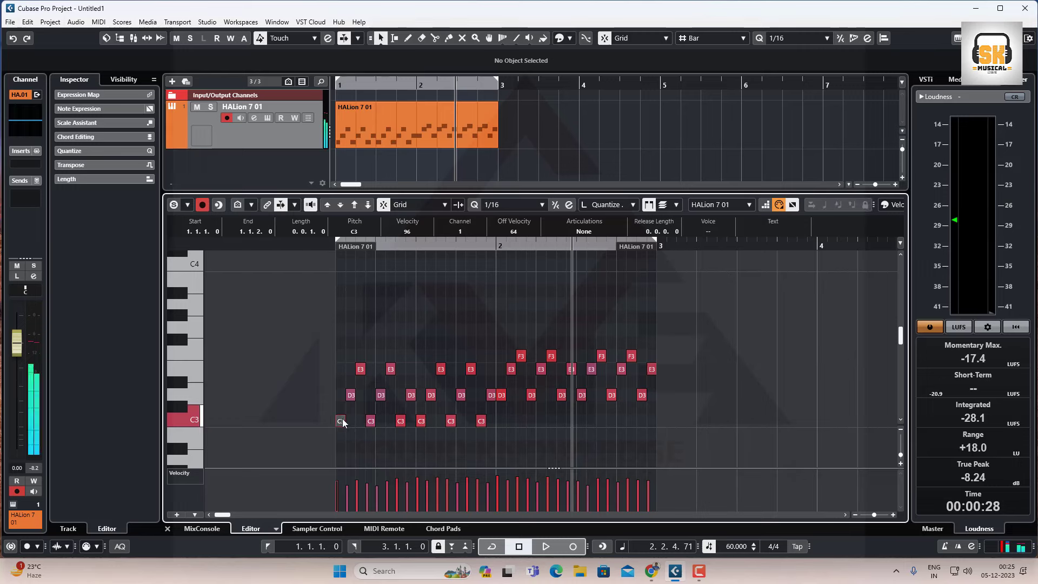
{"action": "left_click", "coordinate": [336, 357]}
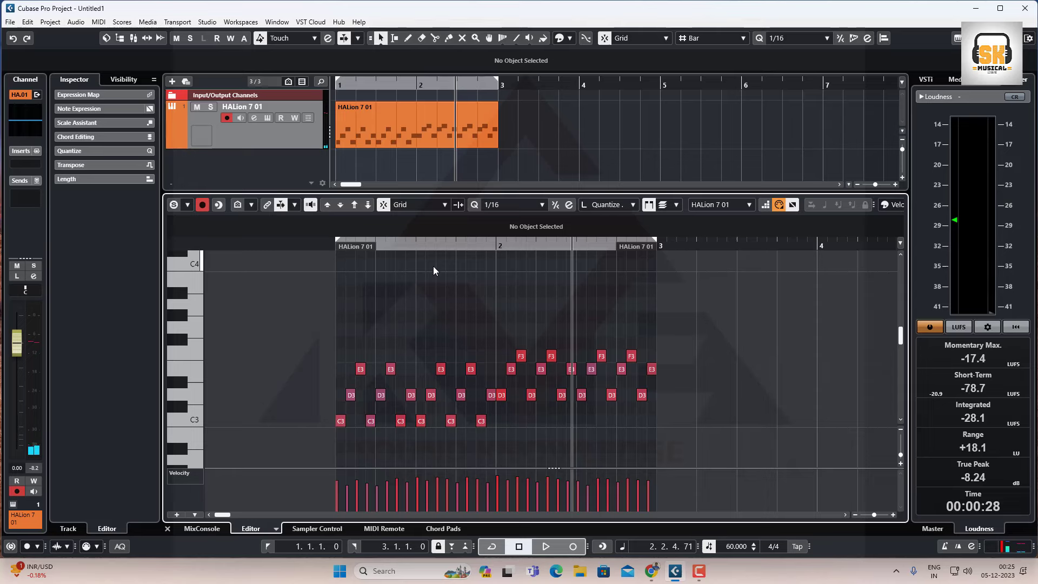
{"action": "left_click_drag", "start_coordinate": [572, 259], "coordinate": [336, 259]}
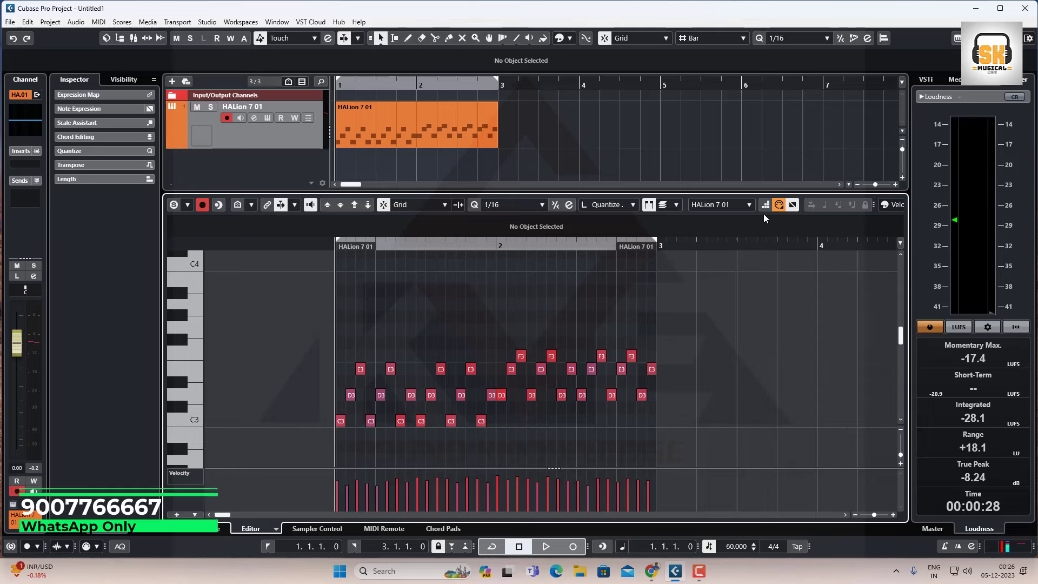
{"action": "left_click", "coordinate": [700, 573]}
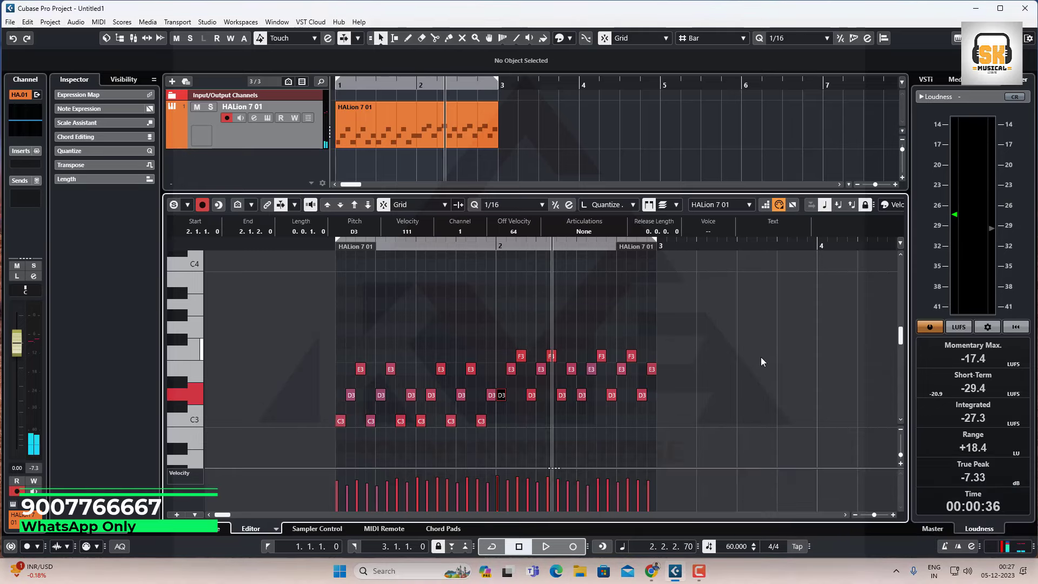
Step: Keep Record Pitch and Record NoteOn Velocity enabled for MIDI Input, and return the project cursor to the start of bar 1
{"action": "left_click", "coordinate": [839, 205]}
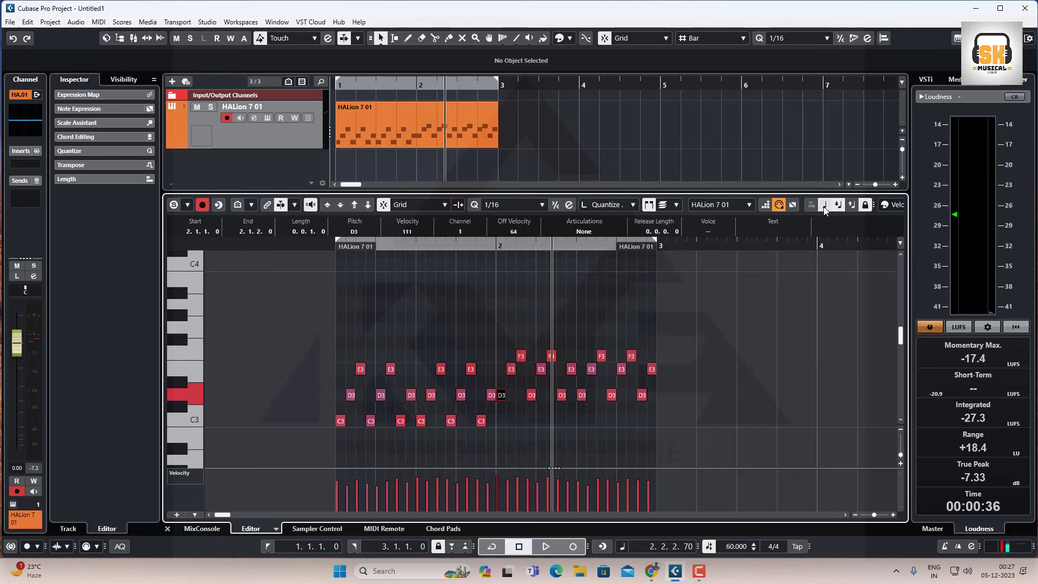
{"action": "left_click", "coordinate": [824, 207]}
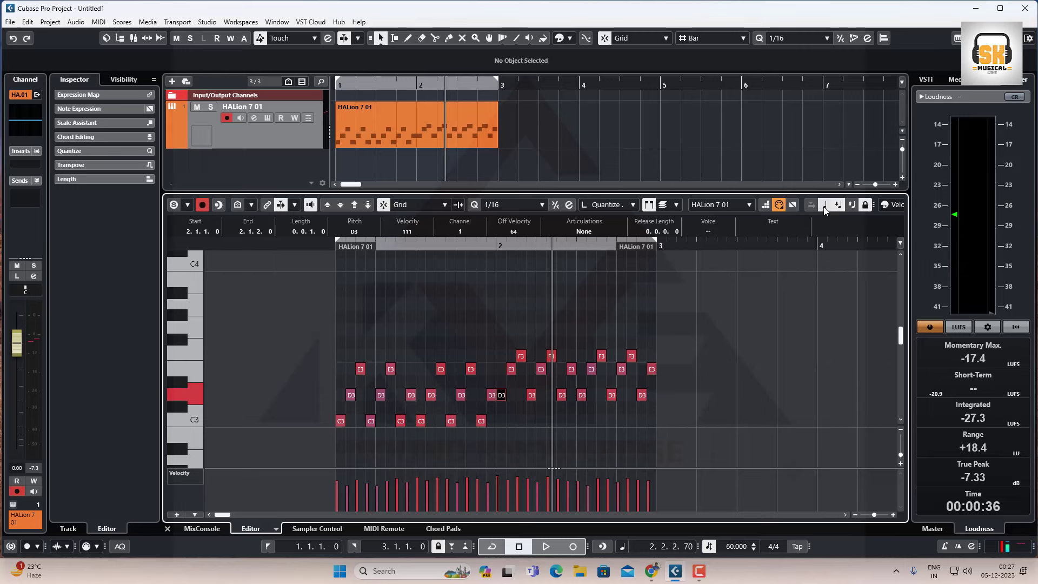
{"action": "left_click", "coordinate": [341, 427]}
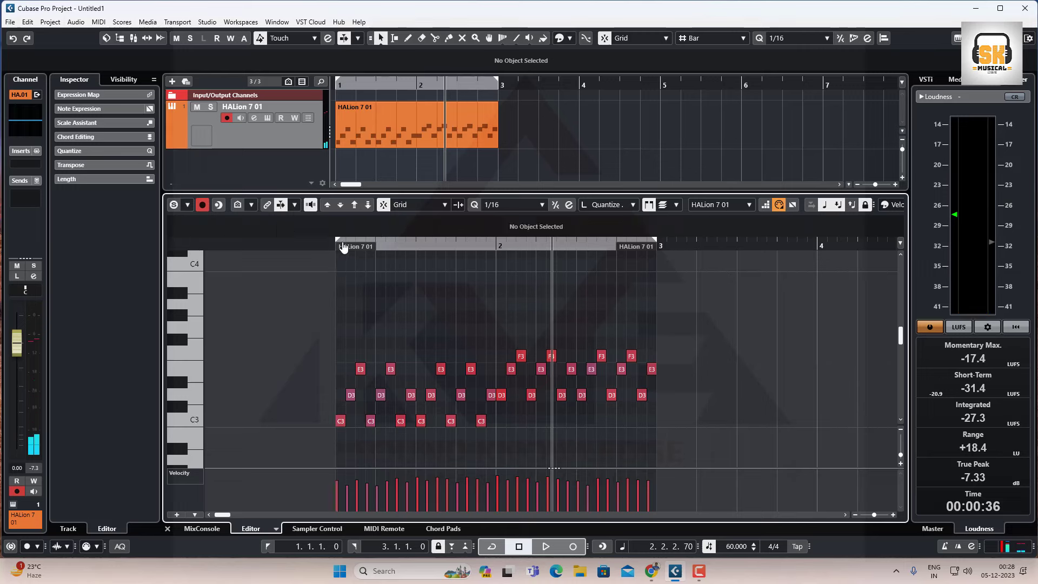
{"action": "left_click_drag", "start_coordinate": [395, 248], "coordinate": [335, 270]}
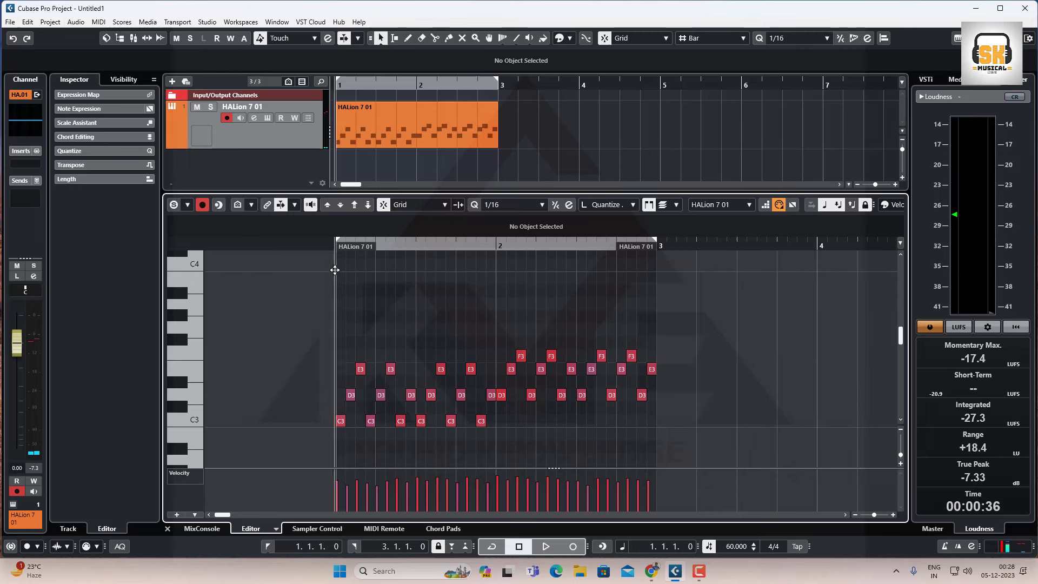
Step: Starting from the first C3, use MIDI Input to add a third above each note through bar 2, and play the part back
{"action": "left_click", "coordinate": [340, 422]}
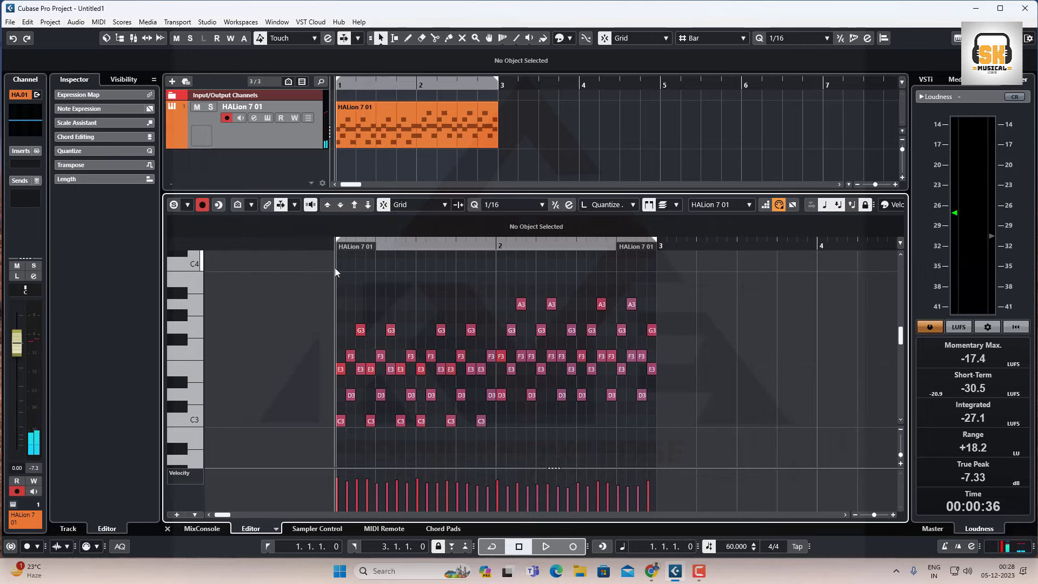
{"action": "key", "text": "space"}
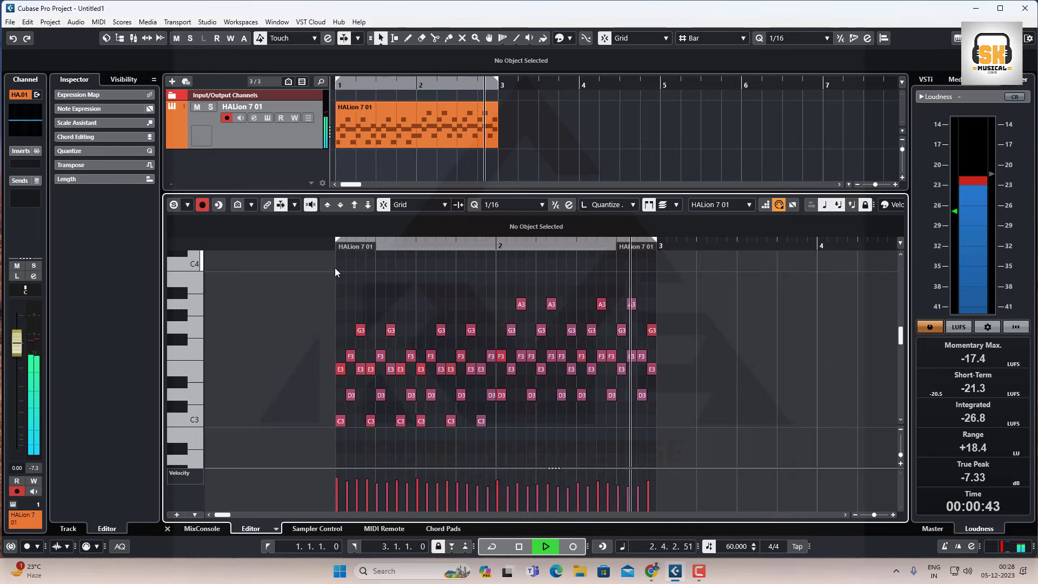
{"action": "key", "text": "space"}
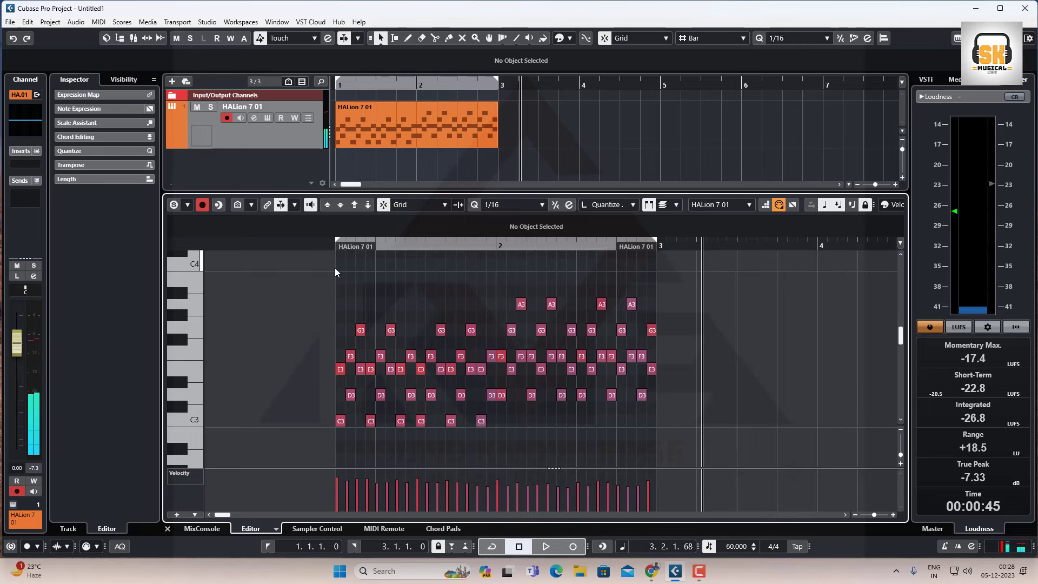
Step: Turn on cycle for bars 1 to 3, return the project cursor to the start of bar 1, and switch to Step Input
{"action": "left_click", "coordinate": [420, 248]}
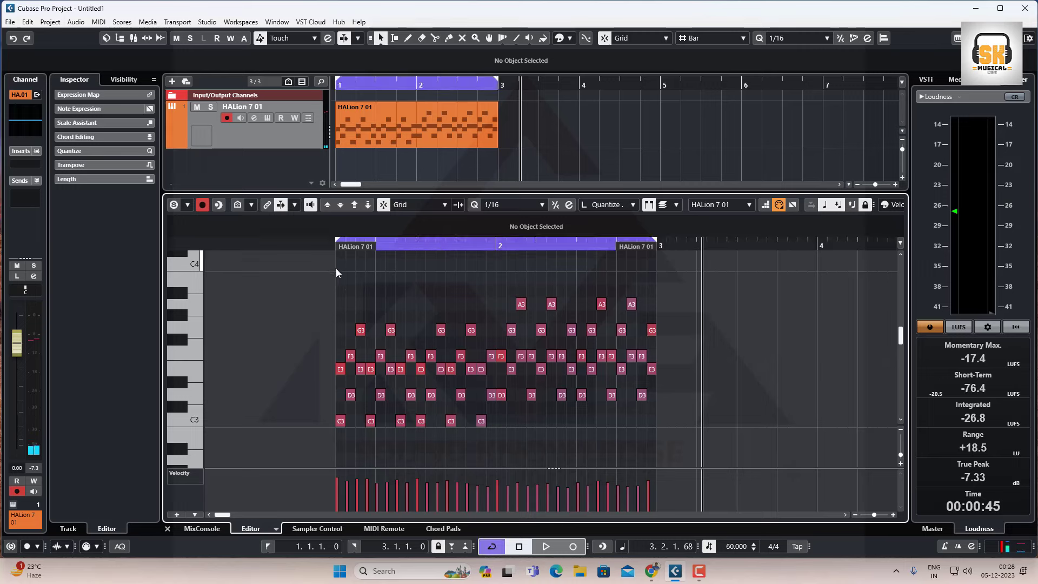
{"action": "left_click", "coordinate": [414, 244]}
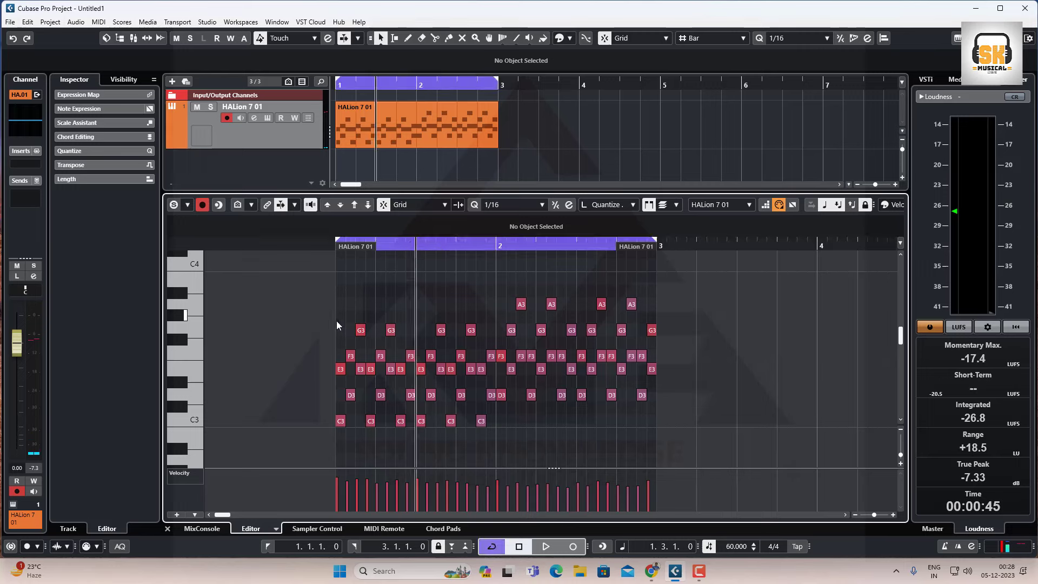
{"action": "scroll", "coordinate": [343, 303], "scroll_direction": "up", "scroll_amount": 3}
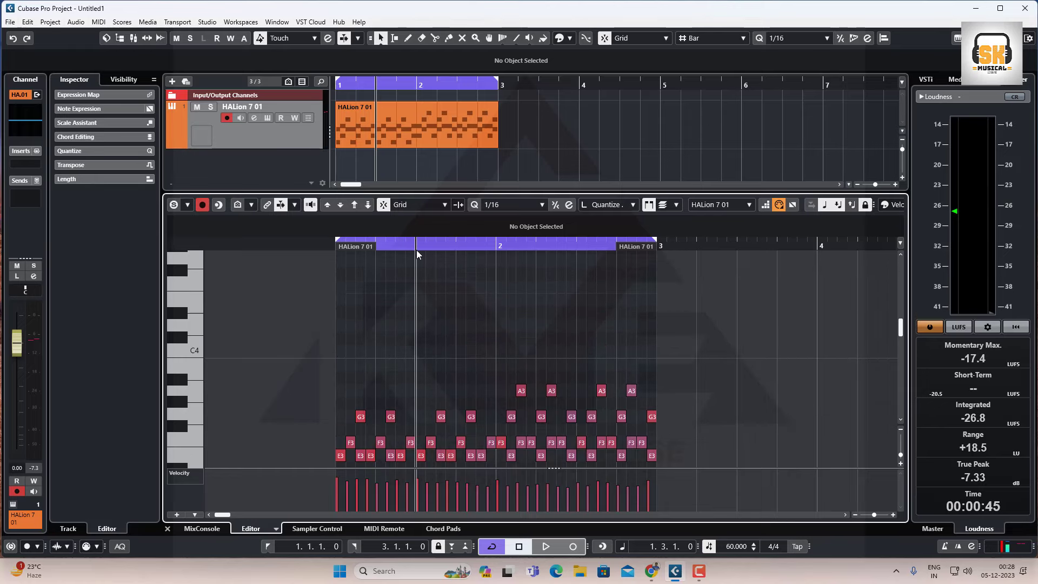
{"action": "left_click_drag", "start_coordinate": [415, 248], "coordinate": [332, 257]}
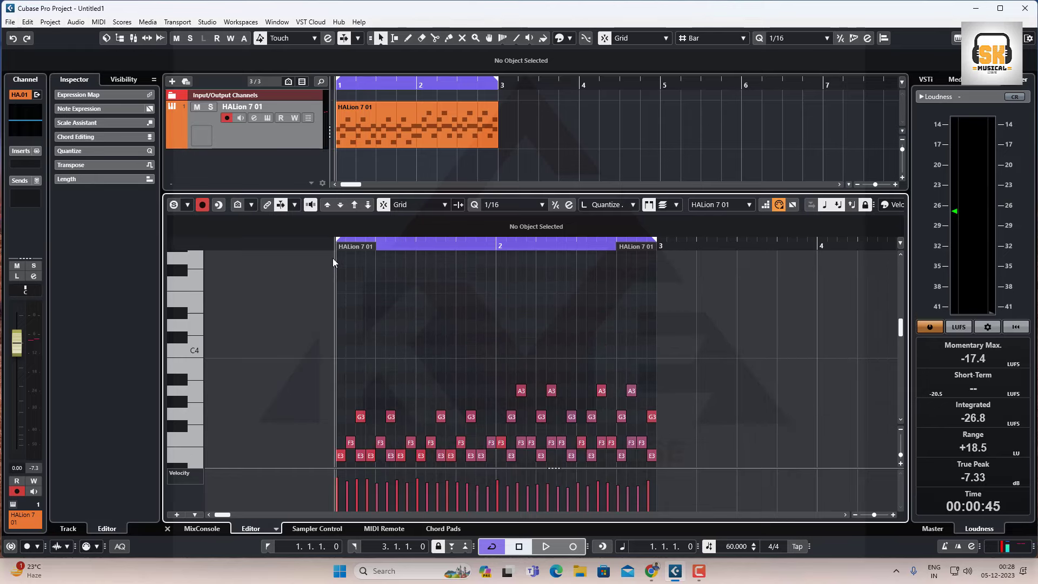
{"action": "left_click", "coordinate": [764, 205]}
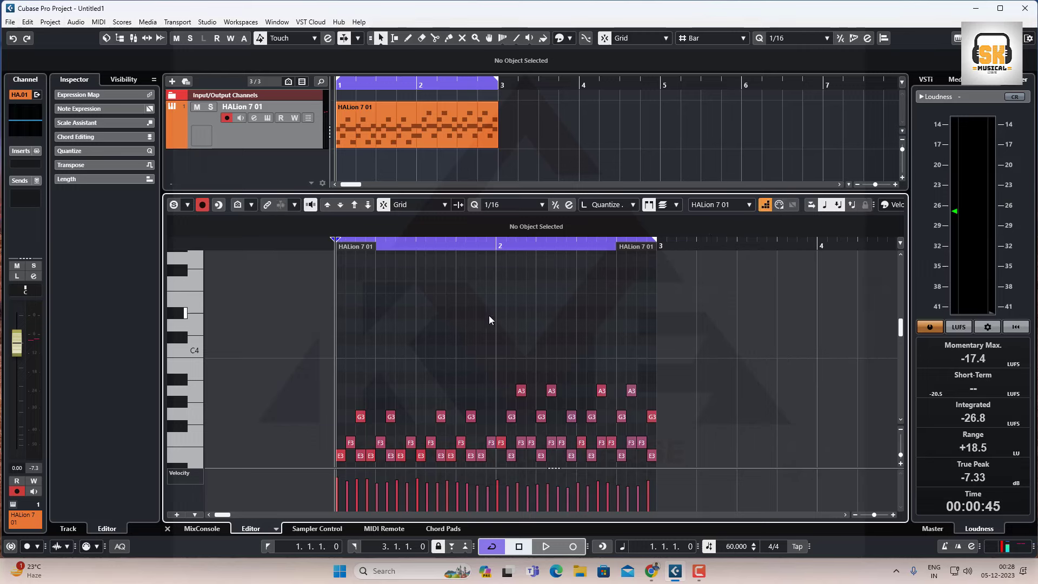
Step: Step-enter a two-bar 1/16-note bass line on C1, D1 and E1 beneath the chords, and play the part back
{"action": "key", "text": "space"}
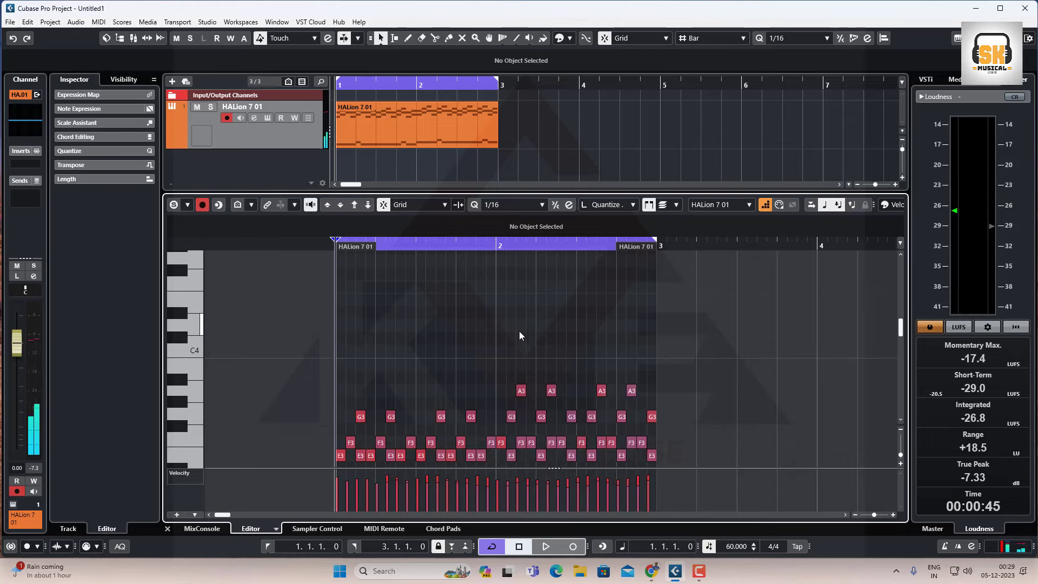
{"action": "scroll", "coordinate": [519, 331], "scroll_direction": "up", "scroll_amount": 5}
{"action": "scroll", "coordinate": [510, 346], "scroll_direction": "down", "scroll_amount": 20}
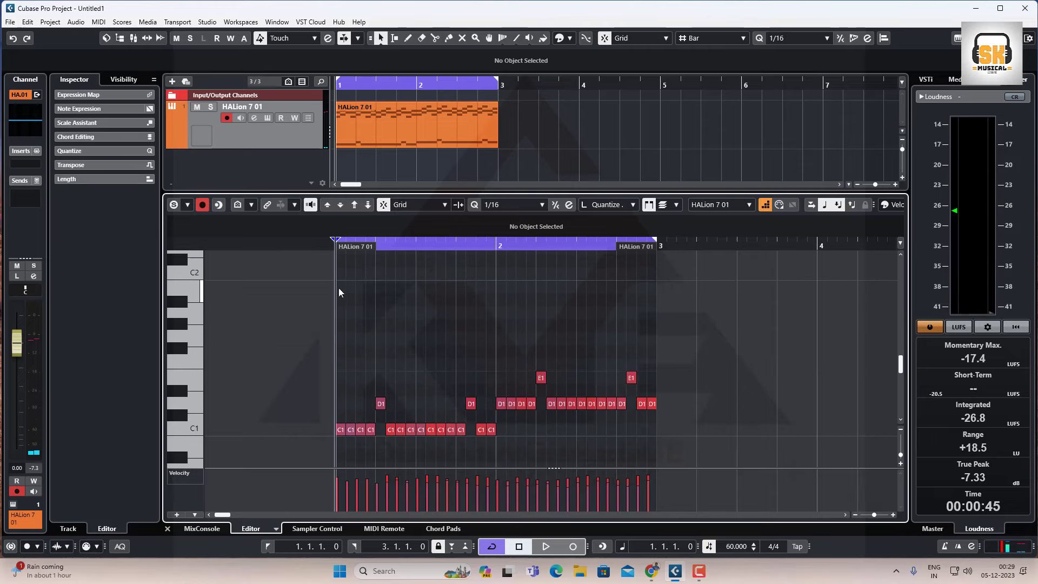
{"action": "key", "text": "space"}
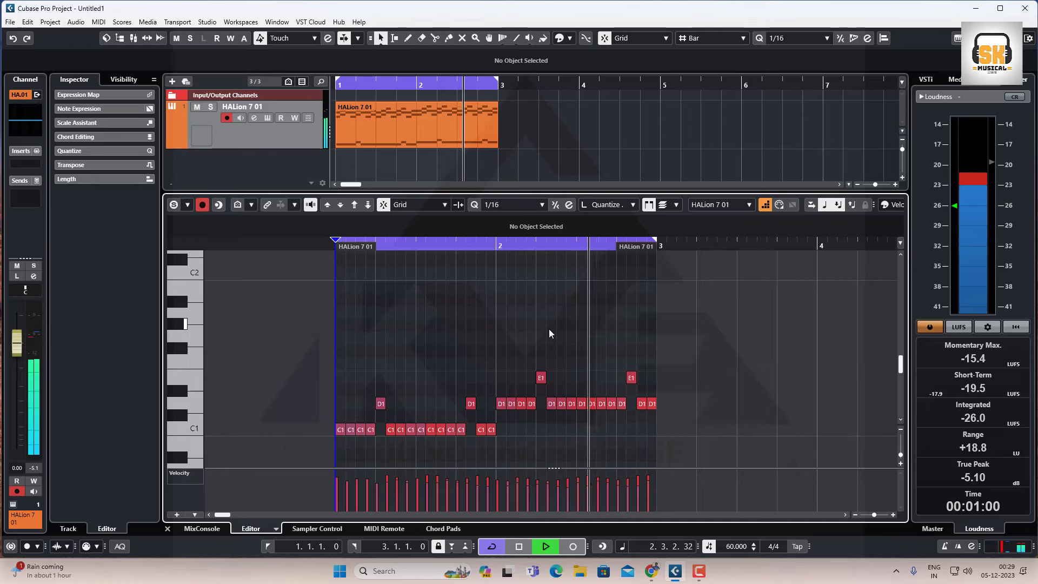
{"action": "key", "text": "space"}
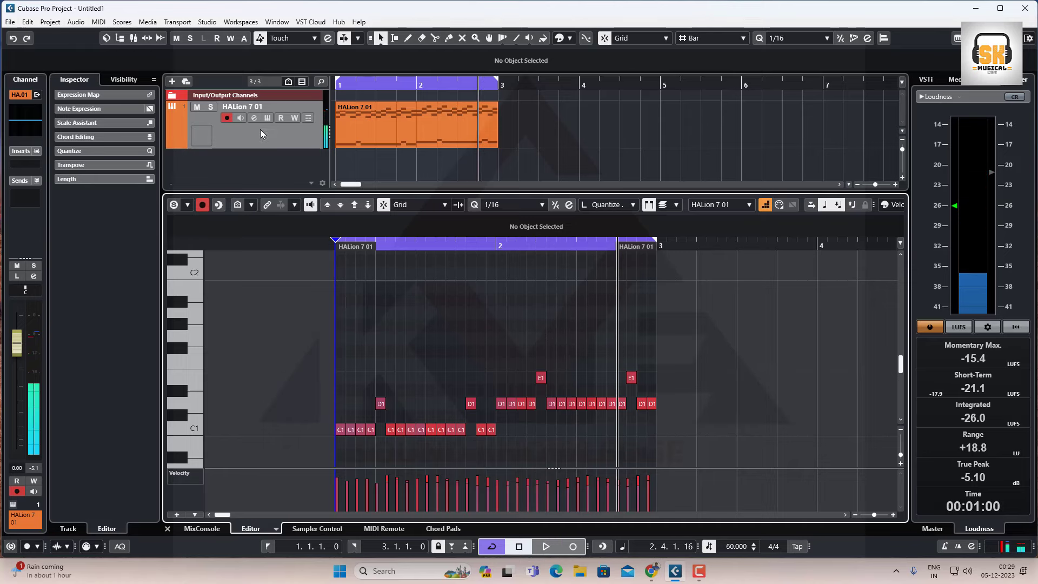
Step: Duplicate the HALion 7 01 track, delete the copied part, and create an empty two-bar part in its place
{"action": "right_click", "coordinate": [261, 129]}
{"action": "key", "text": "Escape"}
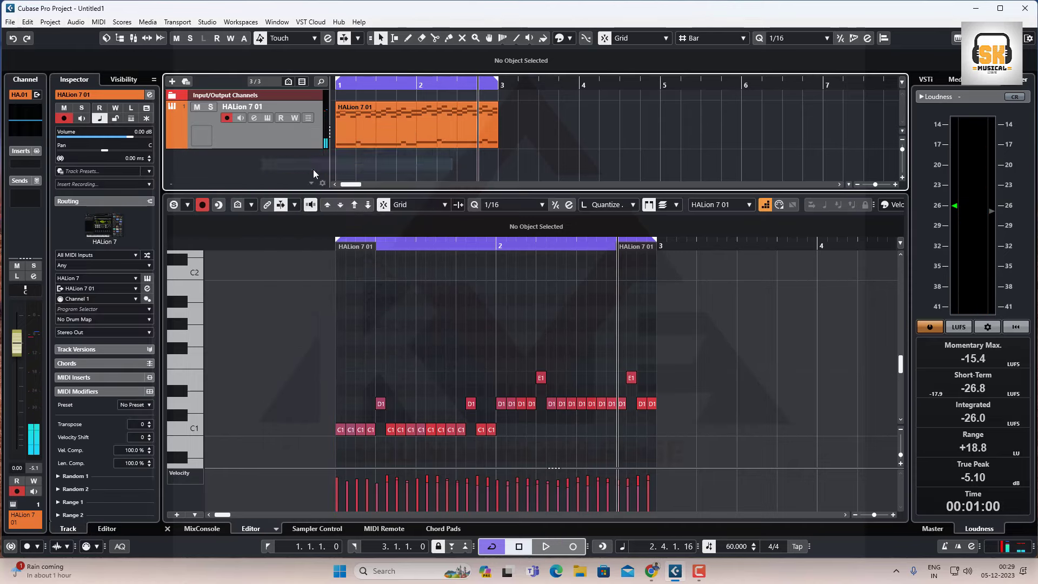
{"action": "left_click", "coordinate": [404, 168]}
{"action": "key", "text": "Delete"}
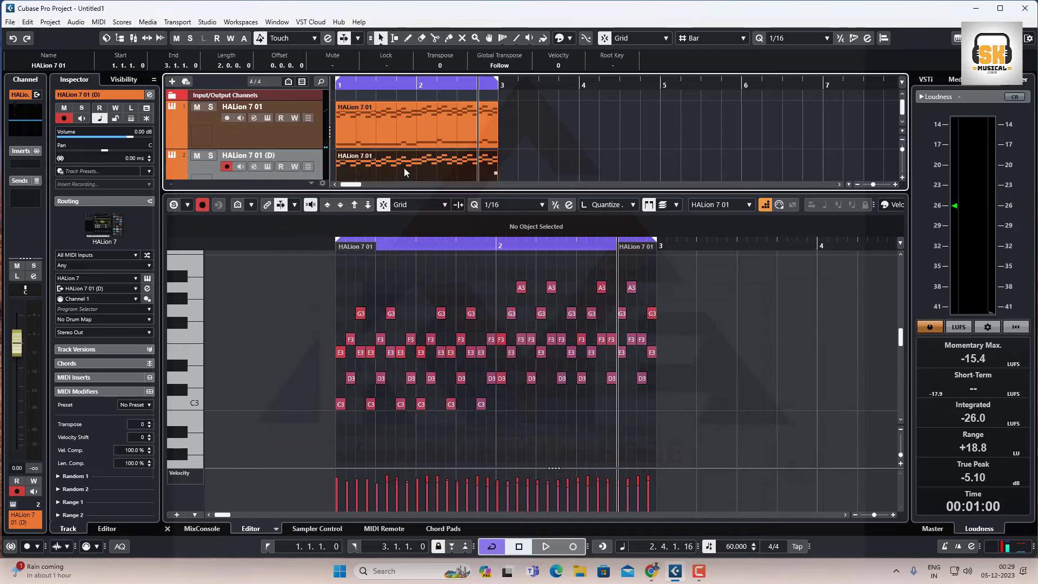
{"action": "double_click", "coordinate": [388, 160]}
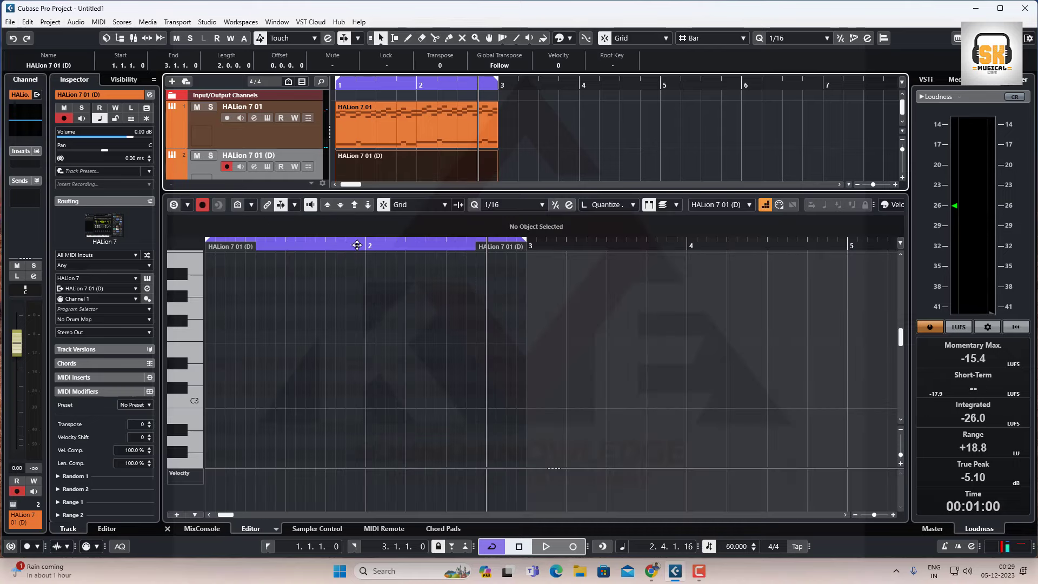
Step: Load the Dark Lines strings program in the duplicated track's HALion 7 and raise its Sustain level to about 1.7
{"action": "left_click", "coordinate": [268, 166]}
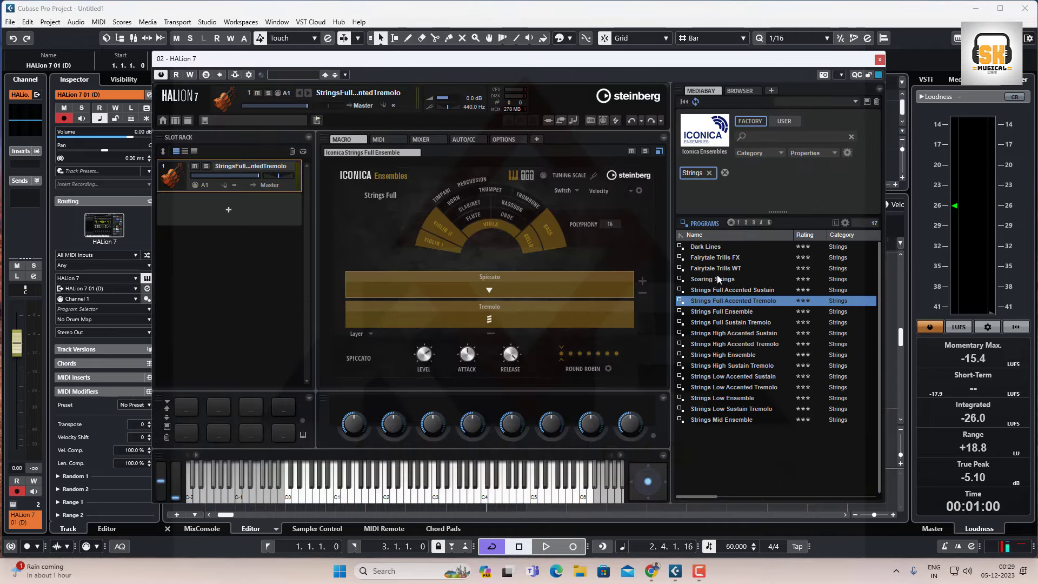
{"action": "double_click", "coordinate": [705, 249]}
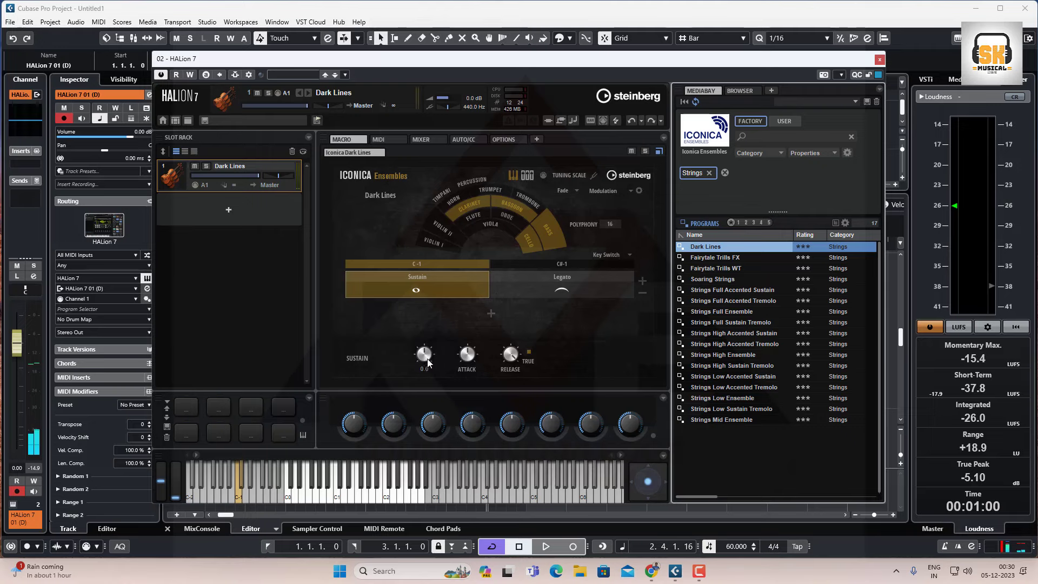
{"action": "left_click_drag", "start_coordinate": [427, 363], "coordinate": [422, 347]}
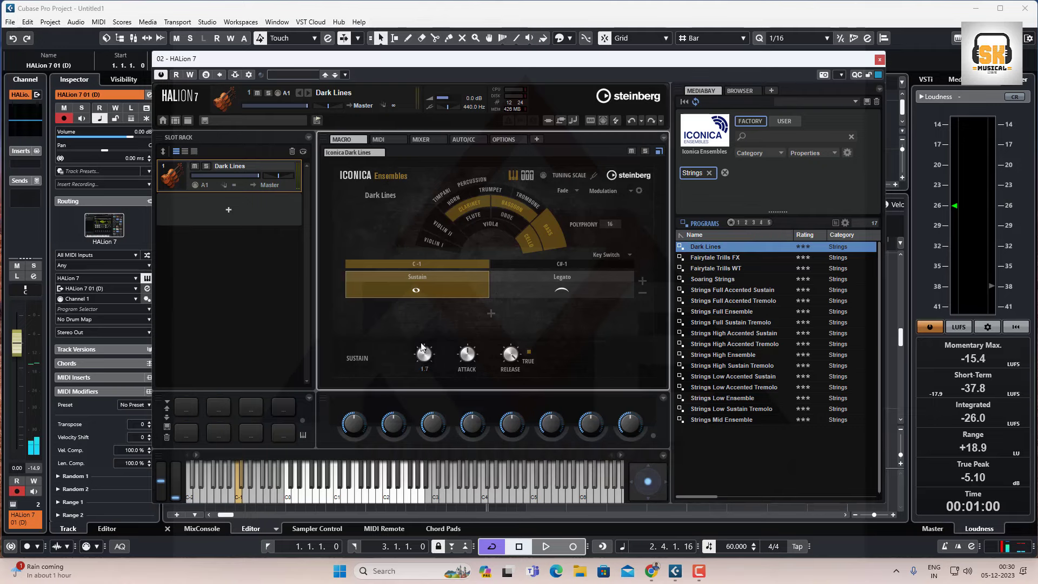
{"action": "left_click", "coordinate": [880, 60]}
Step: Record two one-bar chords from the start of bar 1 on HALion 7 01 (D): C2, E2, G2, followed by D2, F2, A2
{"action": "key", "text": "KP_Decimal"}
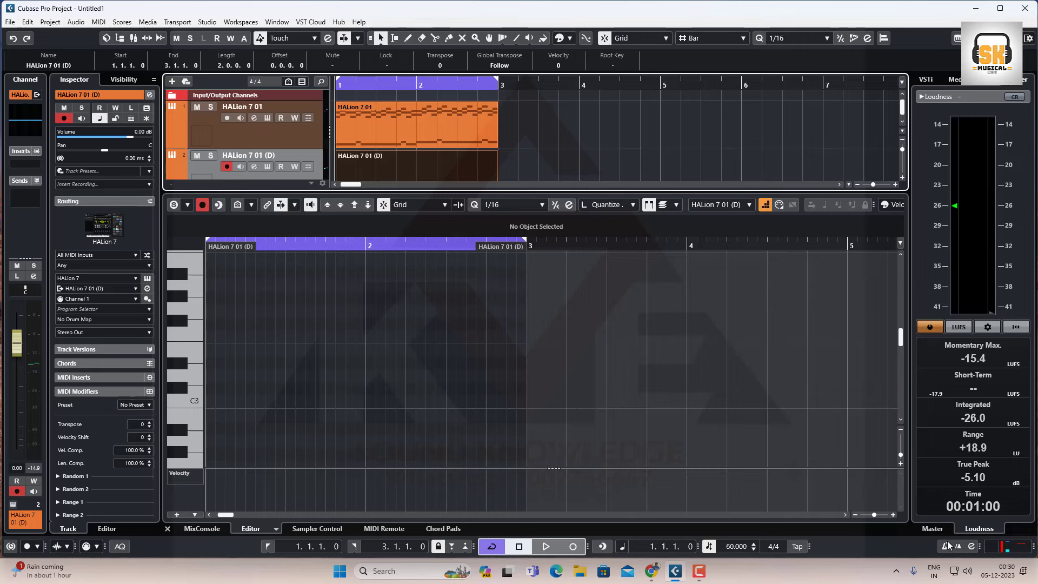
{"action": "key", "text": "KP_Multiply"}
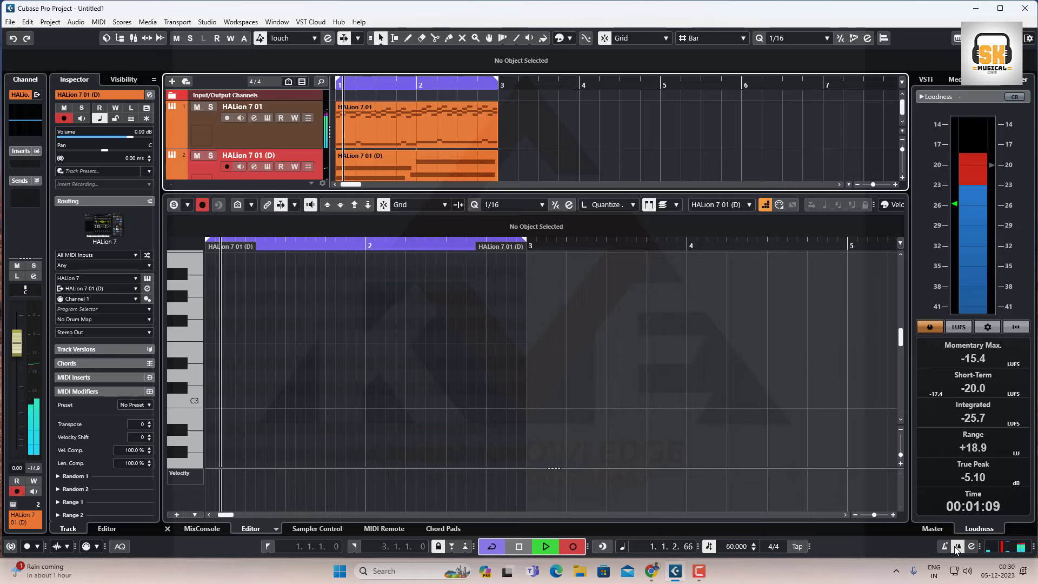
{"action": "key", "text": "space"}
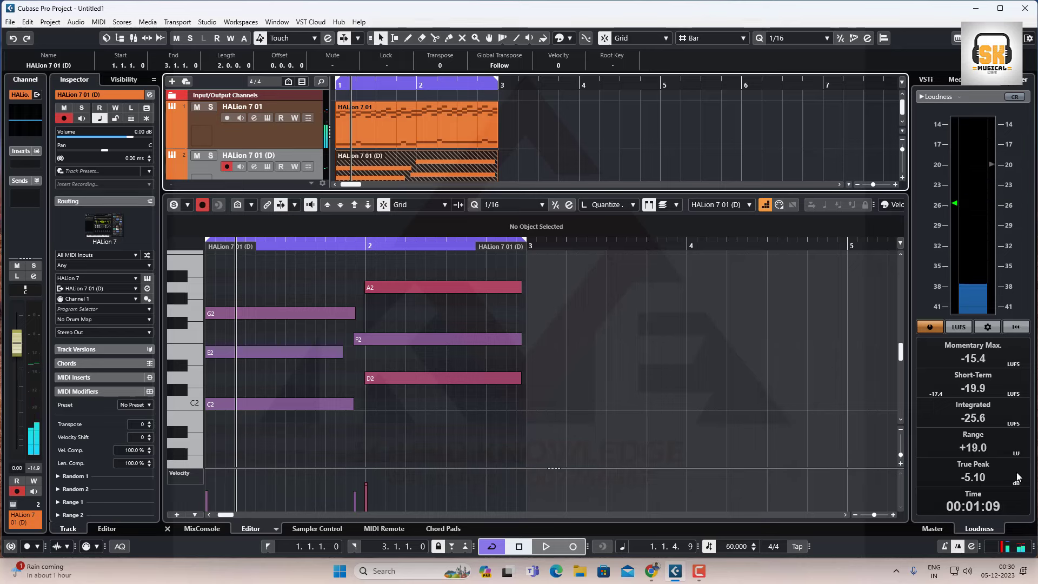
Step: Switch off Step Input and raise the velocities of all recorded chord notes, bringing C2, E2 and G2 to 101
{"action": "left_click", "coordinate": [557, 439]}
{"action": "left_click", "coordinate": [557, 436]}
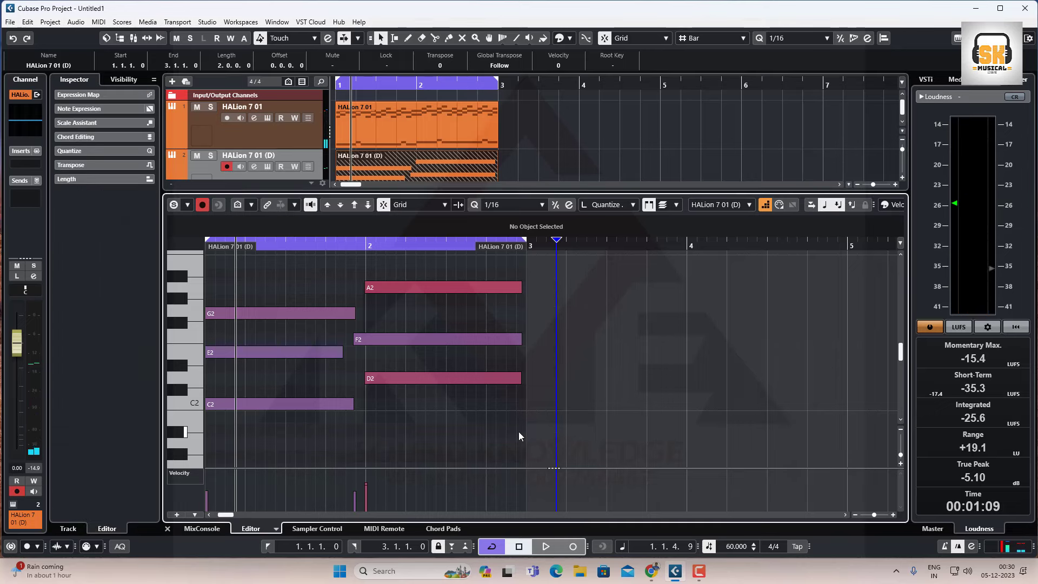
{"action": "left_click", "coordinate": [767, 207]}
{"action": "left_click_drag", "start_coordinate": [516, 452], "coordinate": [201, 243]}
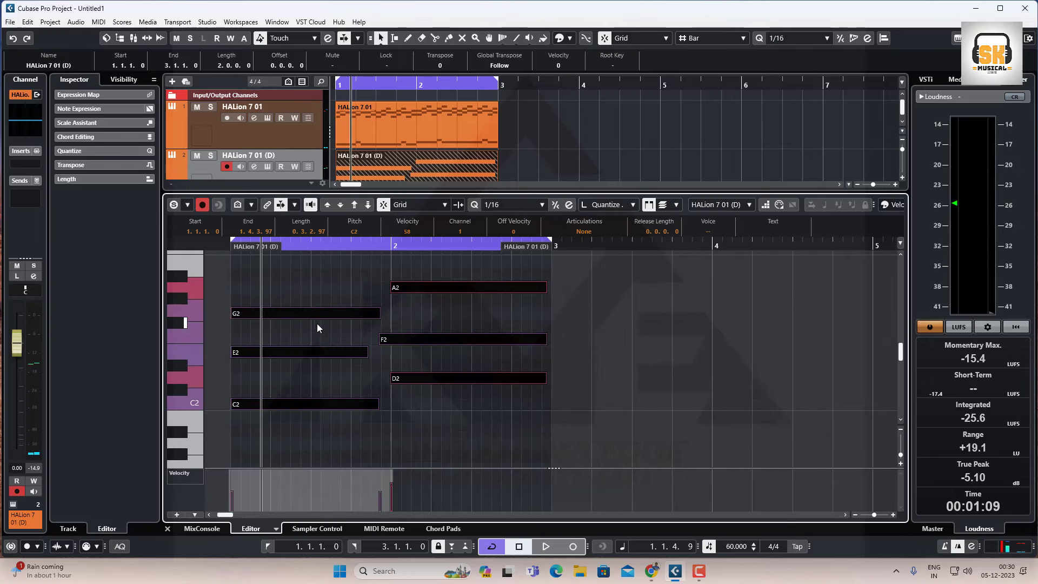
{"action": "left_click", "coordinate": [241, 480]}
{"action": "left_click", "coordinate": [245, 475]}
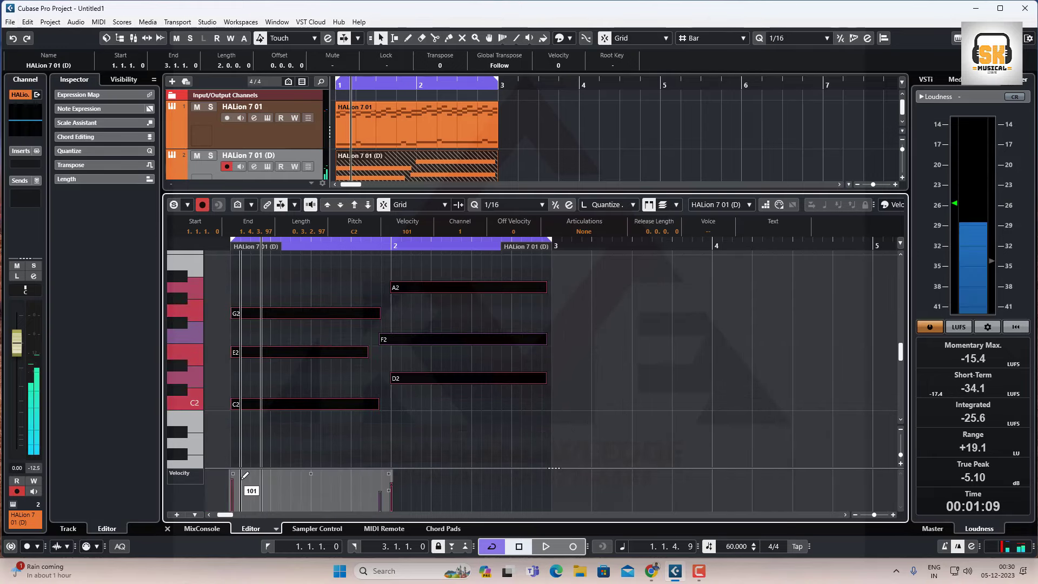
{"action": "left_click", "coordinate": [391, 476]}
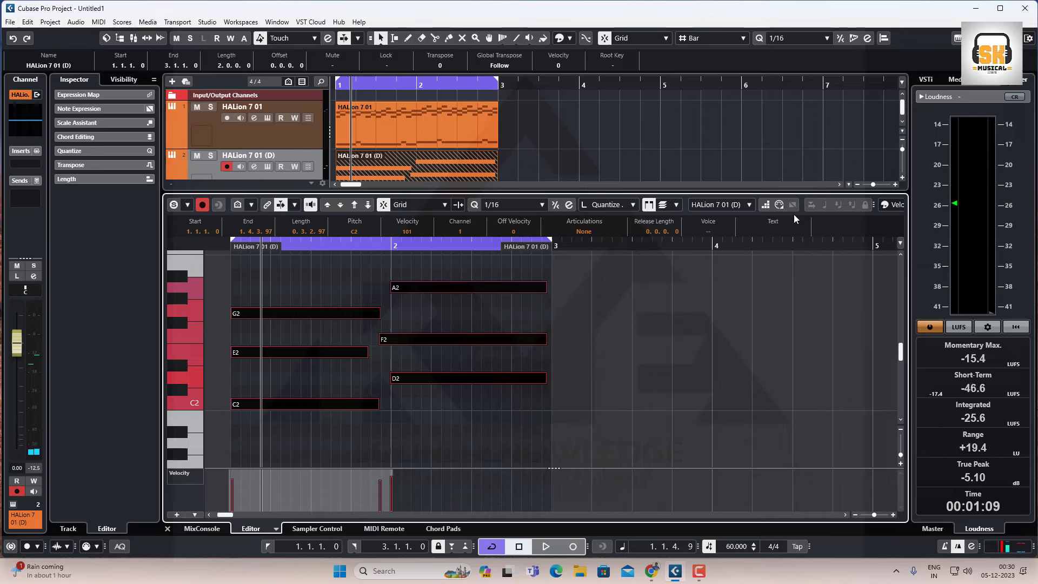
Step: During playback, align the F2 note's start to bar 2 and extend the chord notes so each chord fills its bar
{"action": "key", "text": "space"}
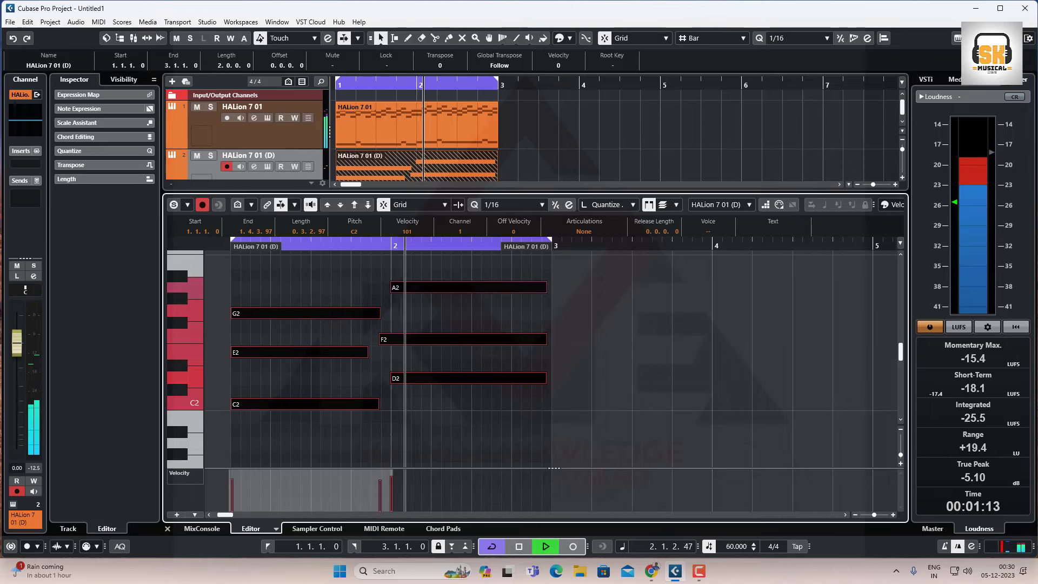
{"action": "left_click", "coordinate": [433, 339]}
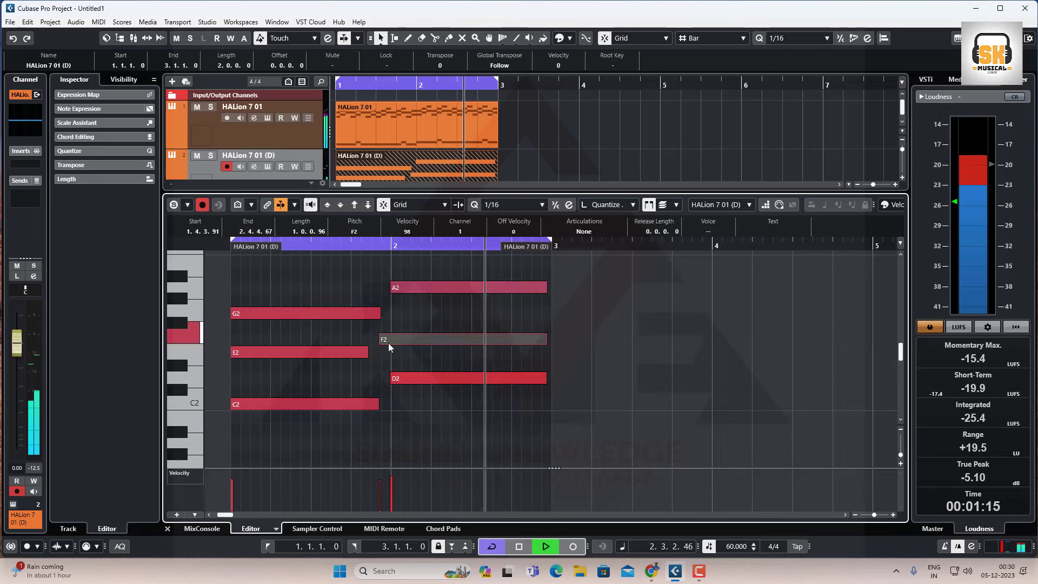
{"action": "left_click_drag", "start_coordinate": [388, 346], "coordinate": [390, 352]}
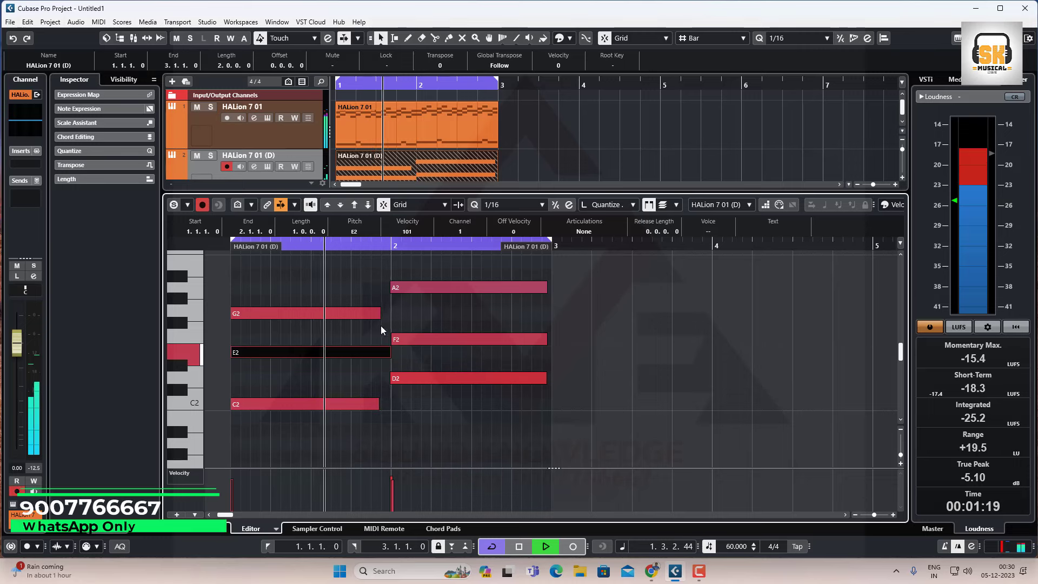
{"action": "left_click_drag", "start_coordinate": [380, 313], "coordinate": [391, 314]}
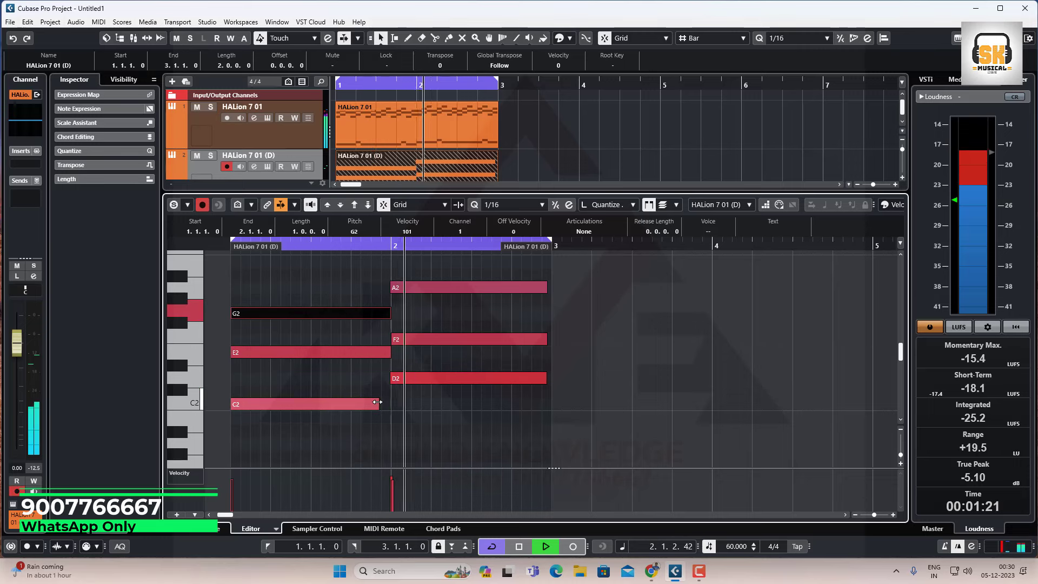
{"action": "left_click_drag", "start_coordinate": [377, 402], "coordinate": [390, 403]}
{"action": "left_click_drag", "start_coordinate": [547, 287], "coordinate": [551, 288]}
{"action": "left_click_drag", "start_coordinate": [545, 339], "coordinate": [550, 340]}
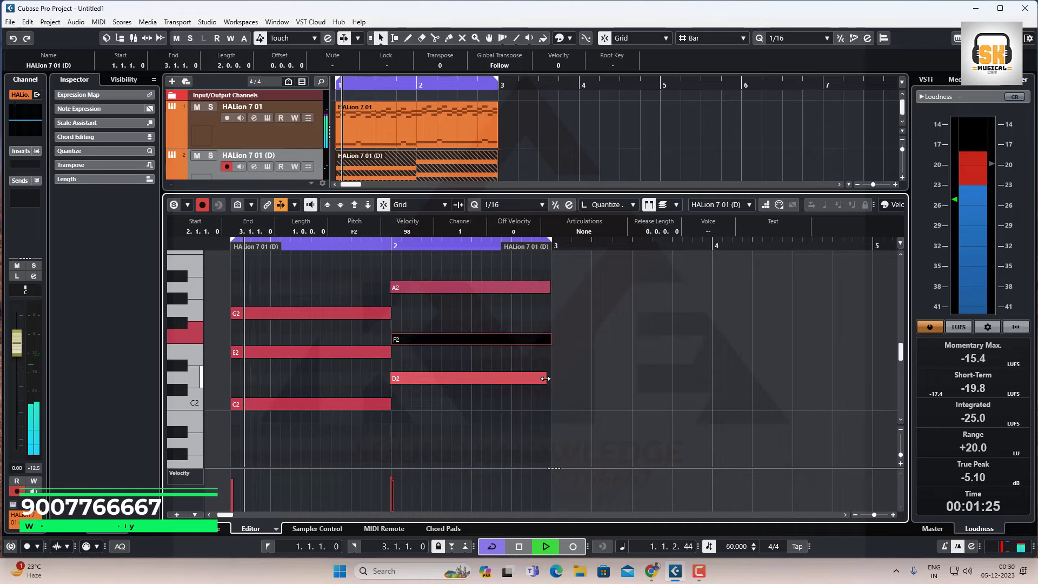
{"action": "left_click", "coordinate": [545, 378]}
Step: Stop playback and glue the overlapping parts on the HALion 7 01 (D) track into one
{"action": "left_click", "coordinate": [606, 145]}
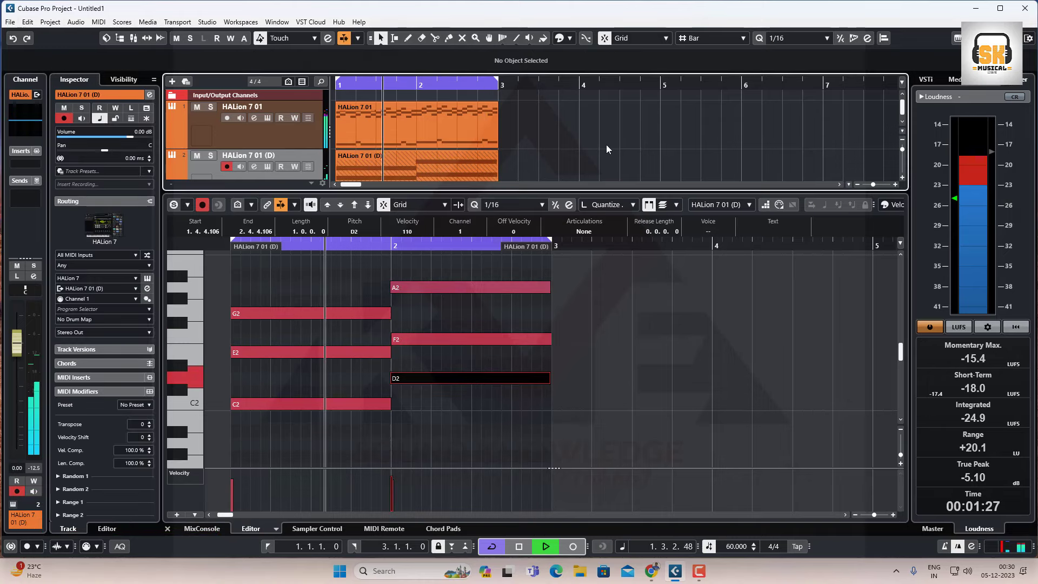
{"action": "key", "text": "space"}
{"action": "left_click", "coordinate": [448, 39]}
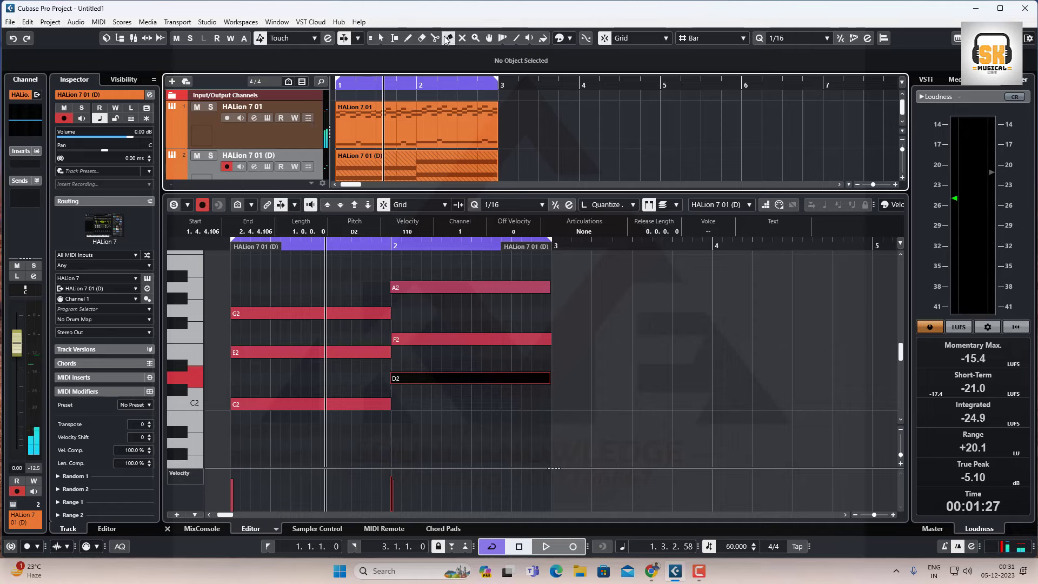
{"action": "left_click", "coordinate": [444, 161]}
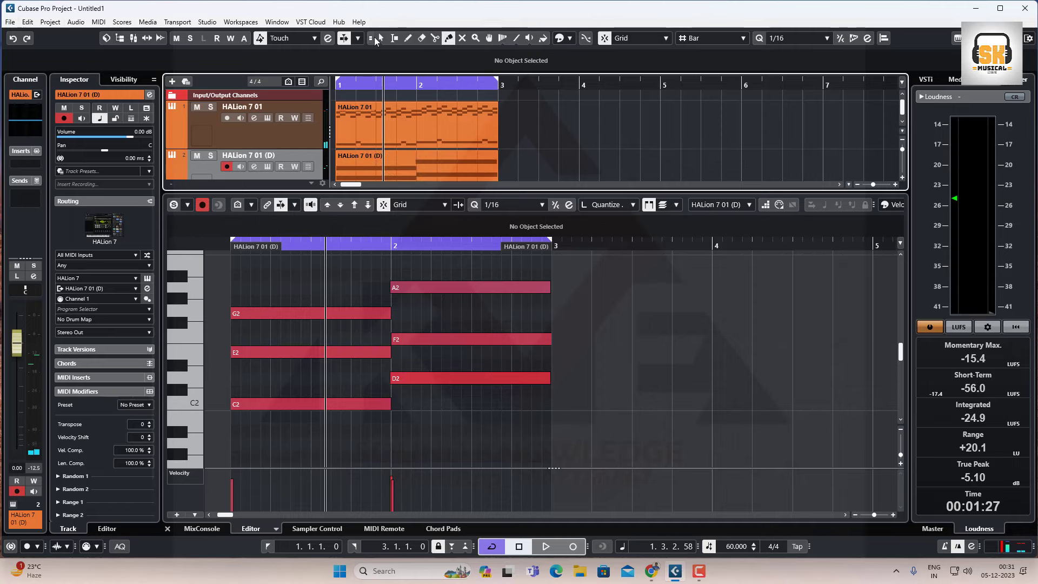
Step: Try the Fairytale Trills FX and Soaring Strings programs in the duplicated track's HALion 7
{"action": "left_click", "coordinate": [267, 166]}
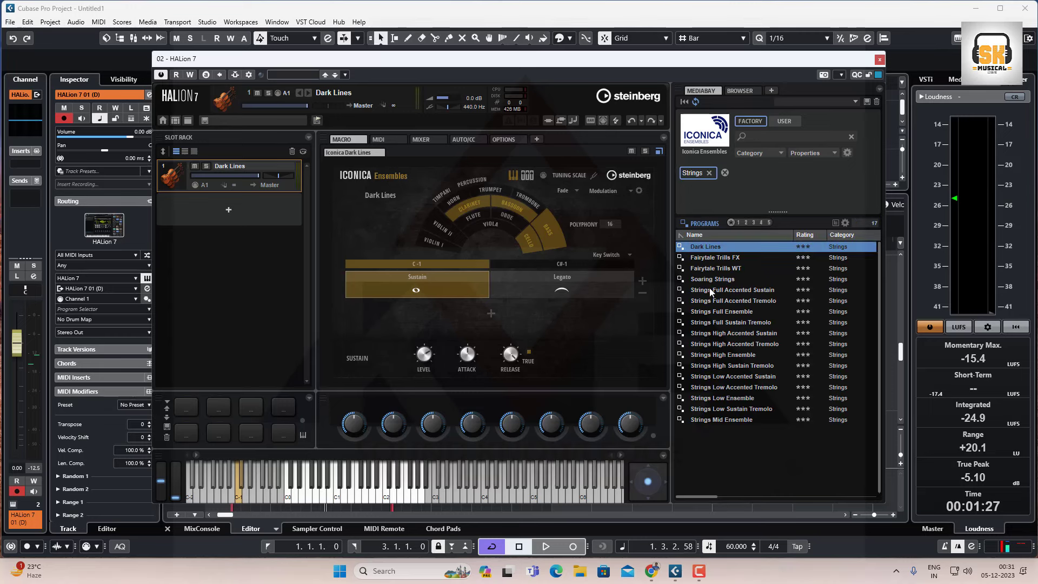
{"action": "double_click", "coordinate": [712, 258]}
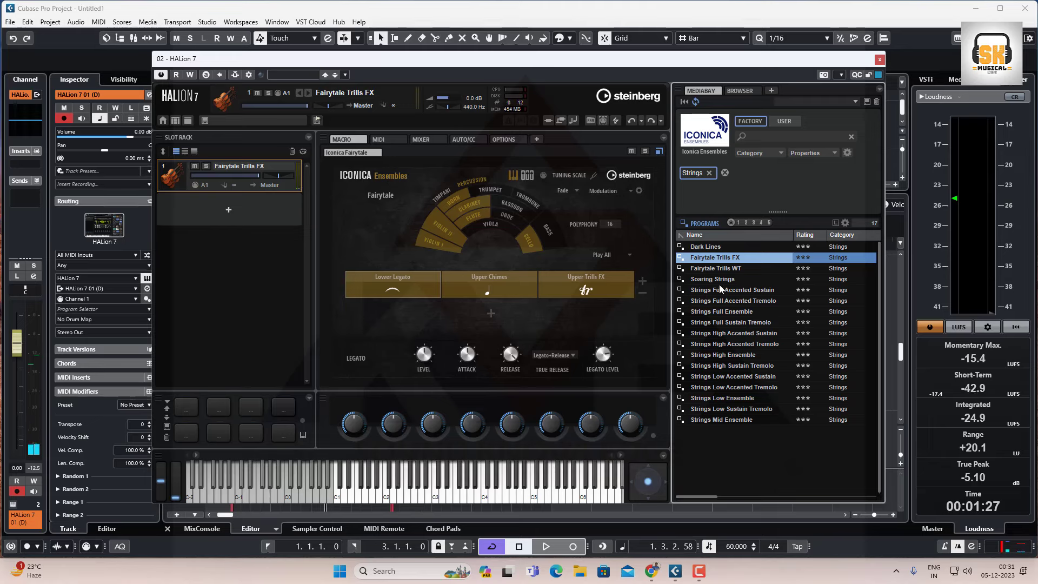
{"action": "left_click", "coordinate": [718, 280]}
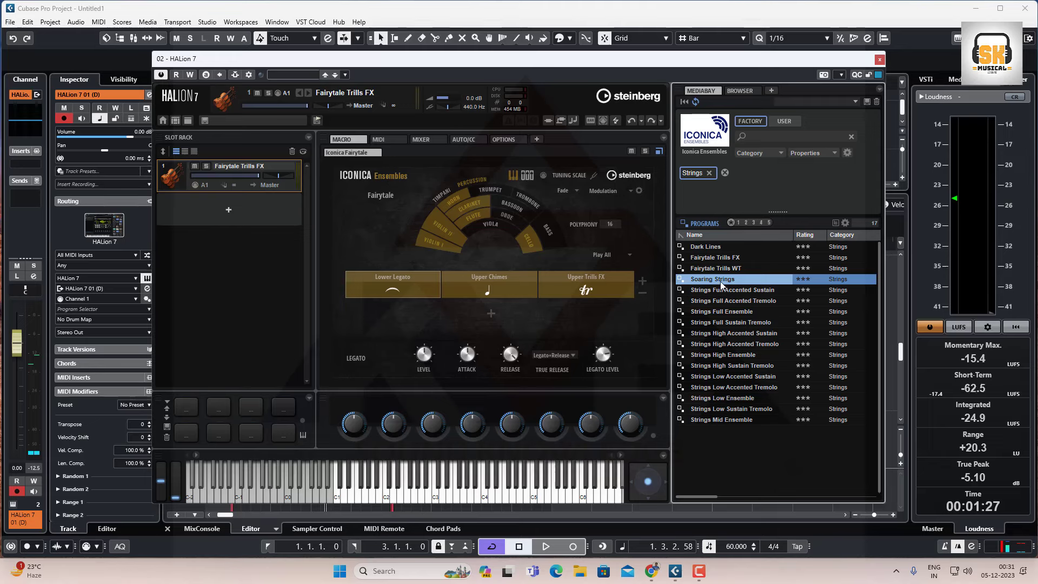
{"action": "double_click", "coordinate": [720, 282]}
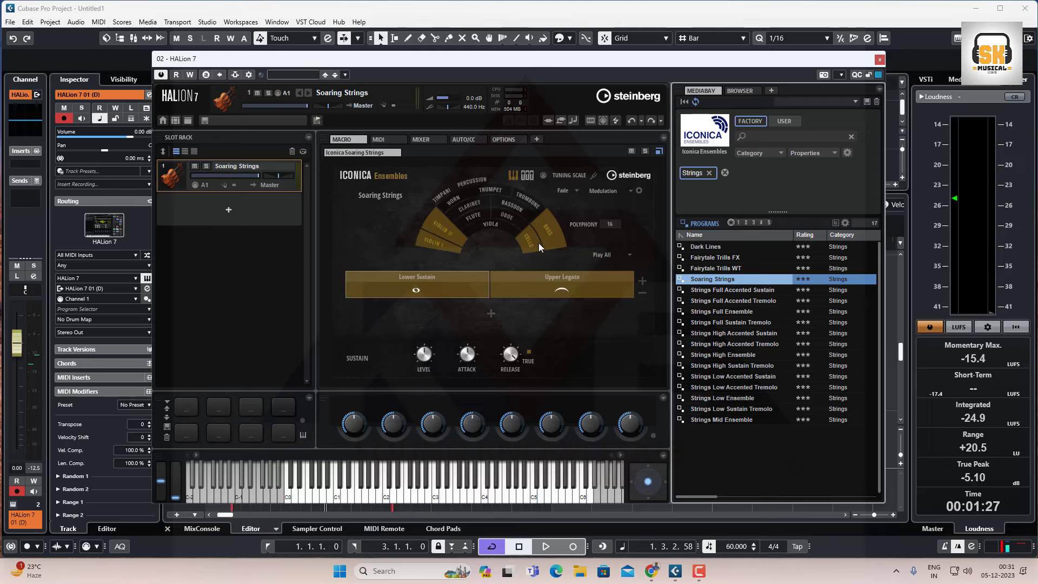
Step: Load the Strings Full Ensemble program, select the Pizzicato articulation, check the round robin settings, and close the instrument
{"action": "double_click", "coordinate": [719, 312]}
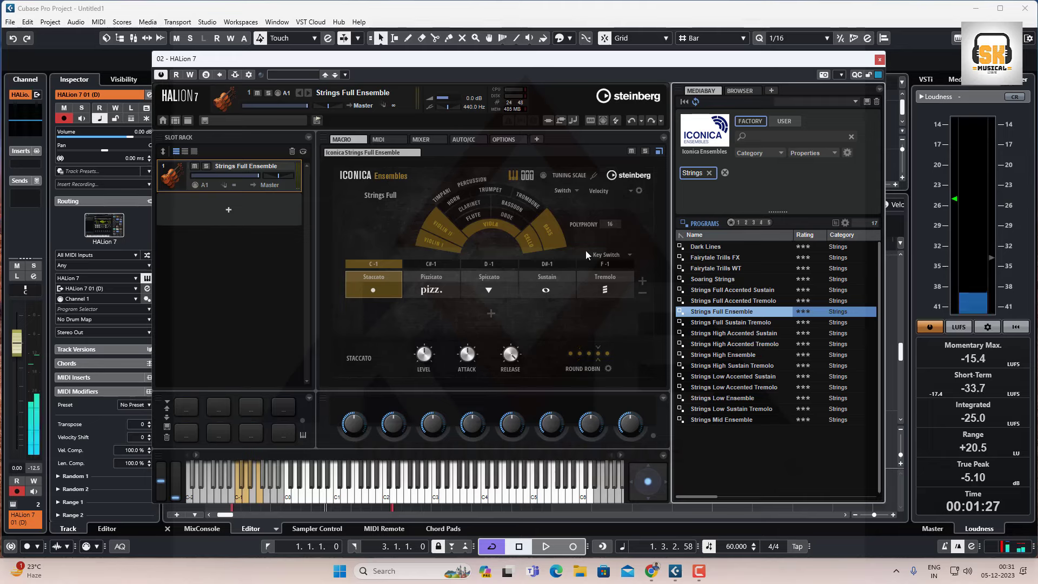
{"action": "left_click", "coordinate": [434, 273]}
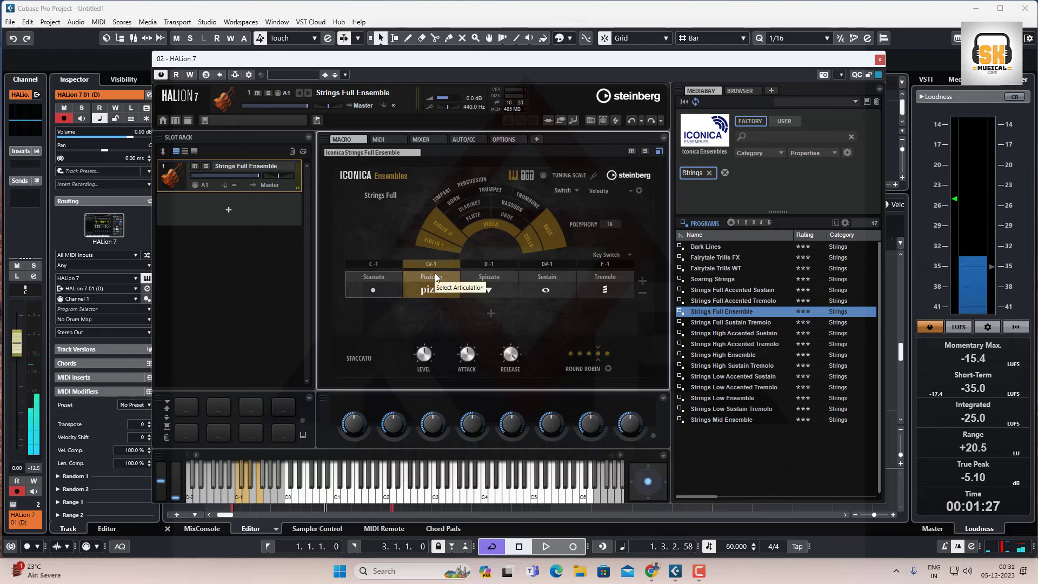
{"action": "mouse_move", "coordinate": [423, 354]}
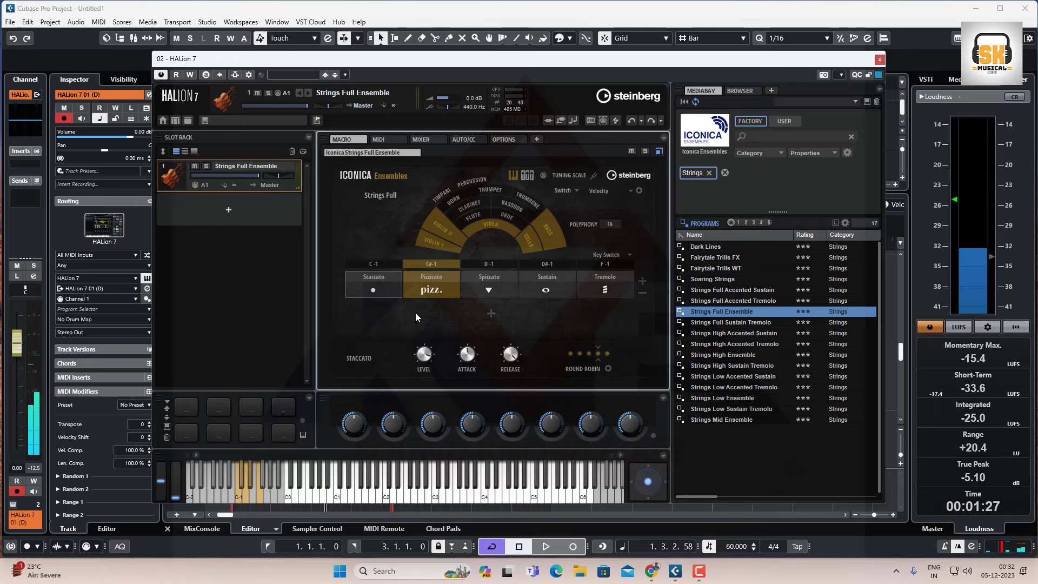
{"action": "left_click", "coordinate": [606, 368]}
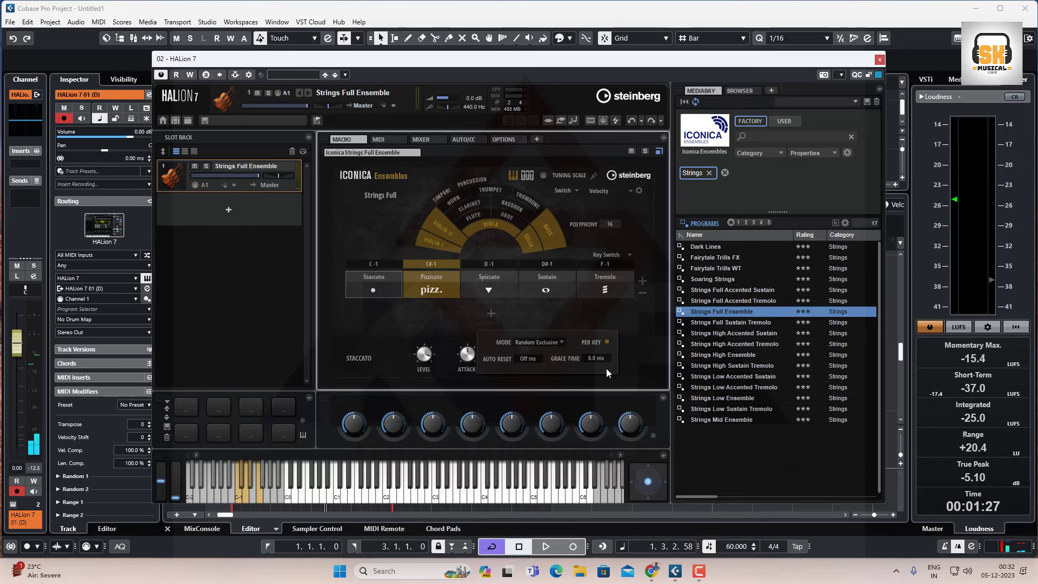
{"action": "left_click", "coordinate": [623, 358]}
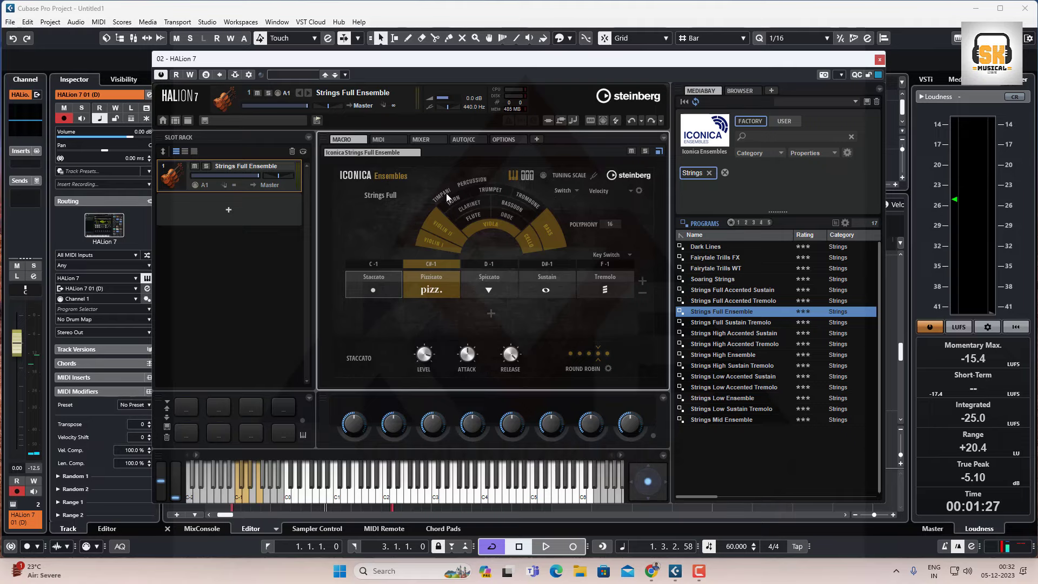
{"action": "left_click", "coordinate": [880, 59]}
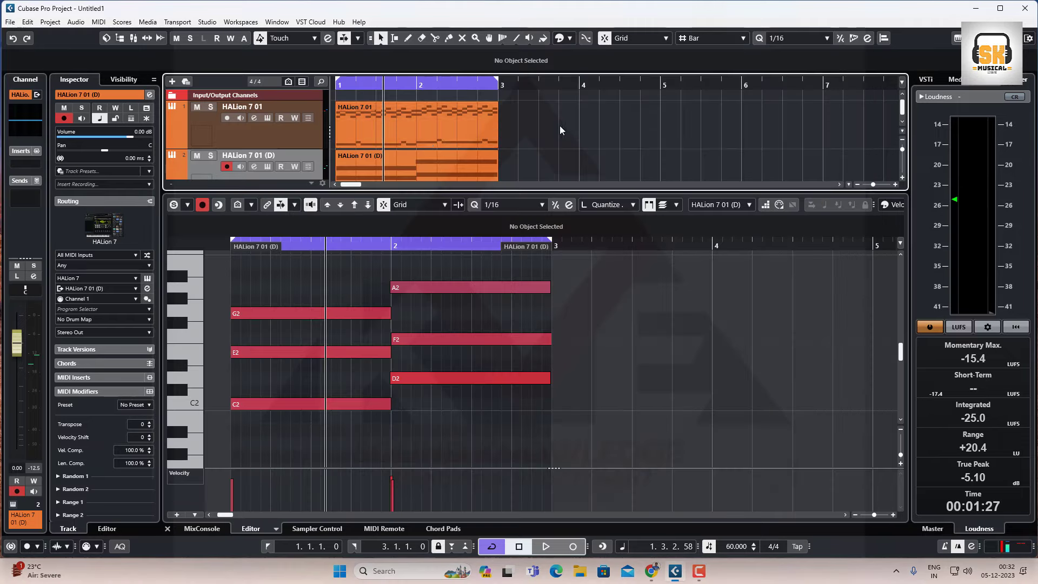
Step: From the start of bar 1, record a two-bar single-note line between C2 and G2 over the chords on HALion 7 01 (D)
{"action": "left_click", "coordinate": [359, 84]}
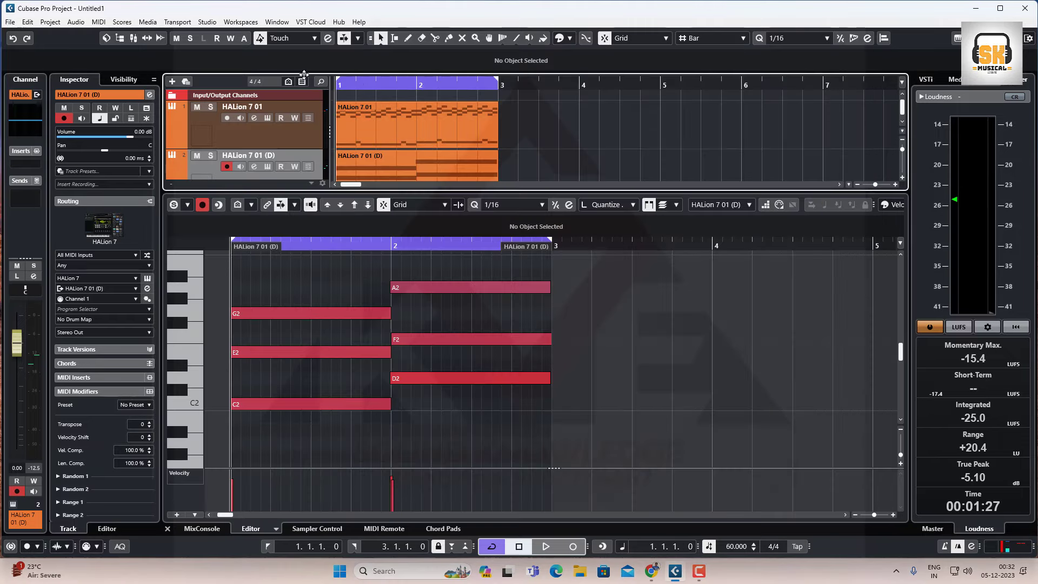
{"action": "key", "text": "KP_Multiply"}
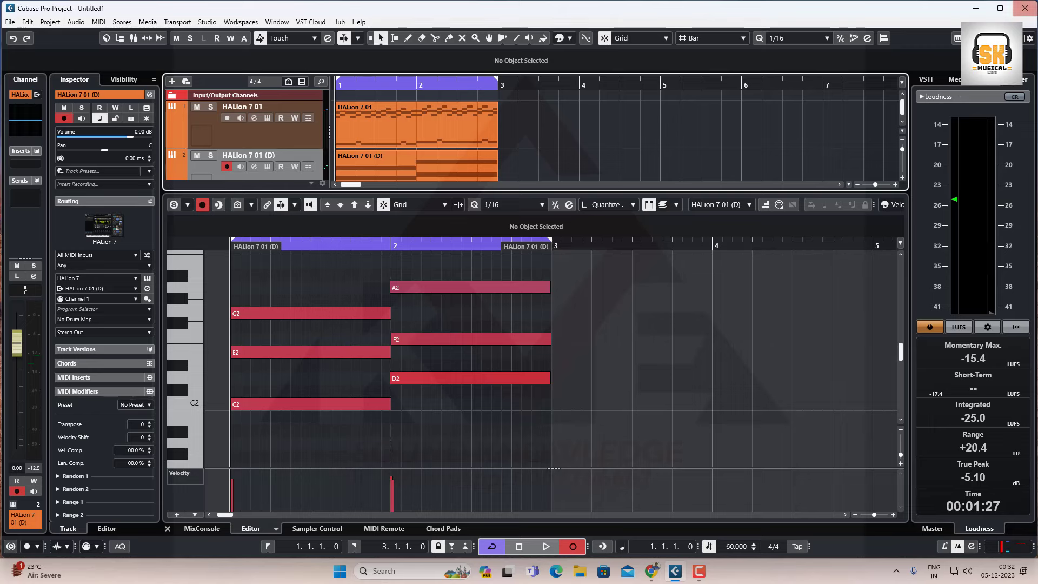
{"action": "key", "text": "Return"}
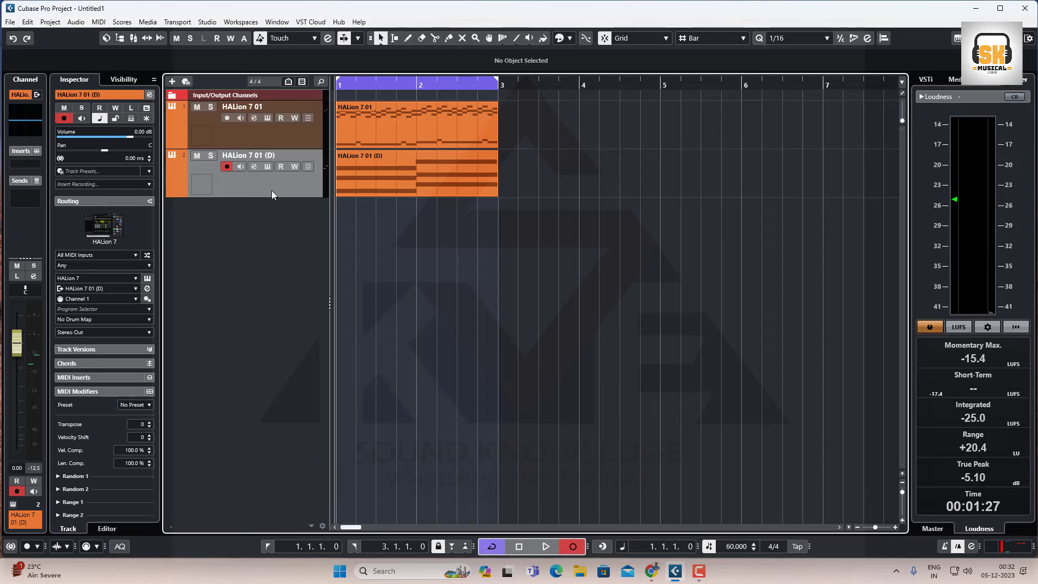
{"action": "key", "text": "space"}
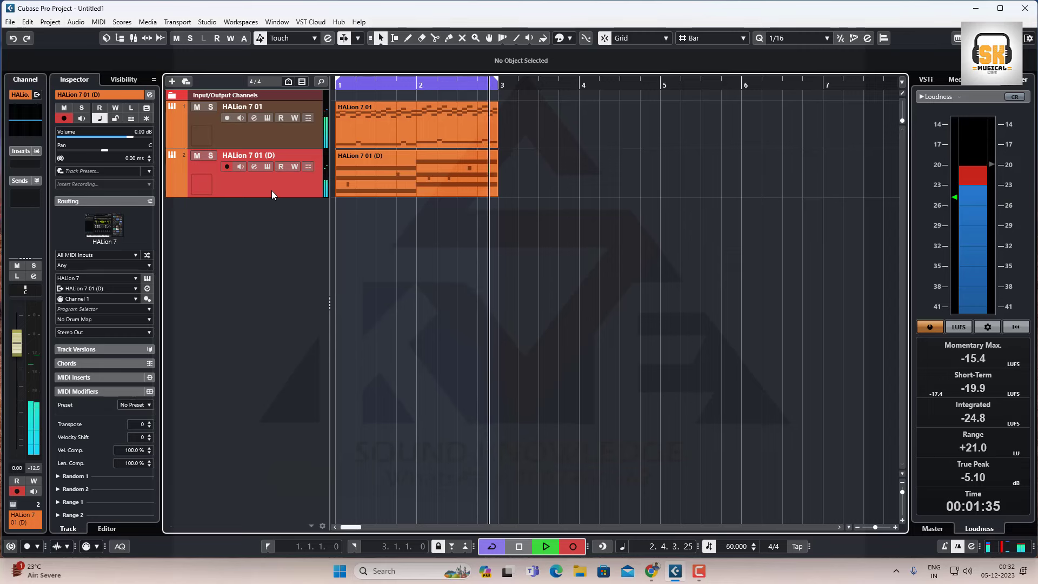
{"action": "key", "text": "space"}
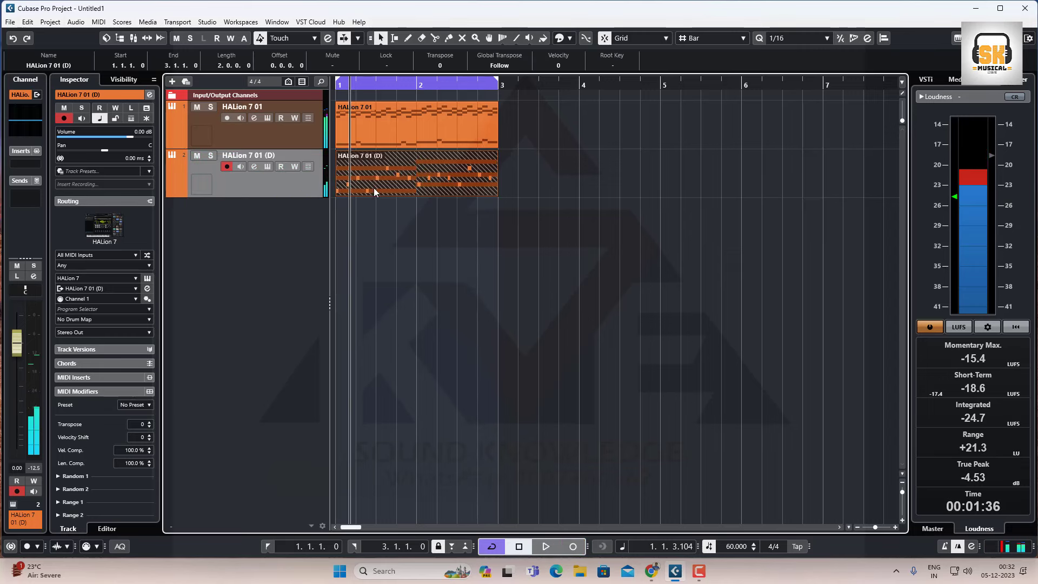
Step: Move the recorded single-note pizzicato part onto its own track below HALion 7 01 (D) and quantize all its notes to 1/16
{"action": "left_click_drag", "start_coordinate": [404, 180], "coordinate": [402, 259]}
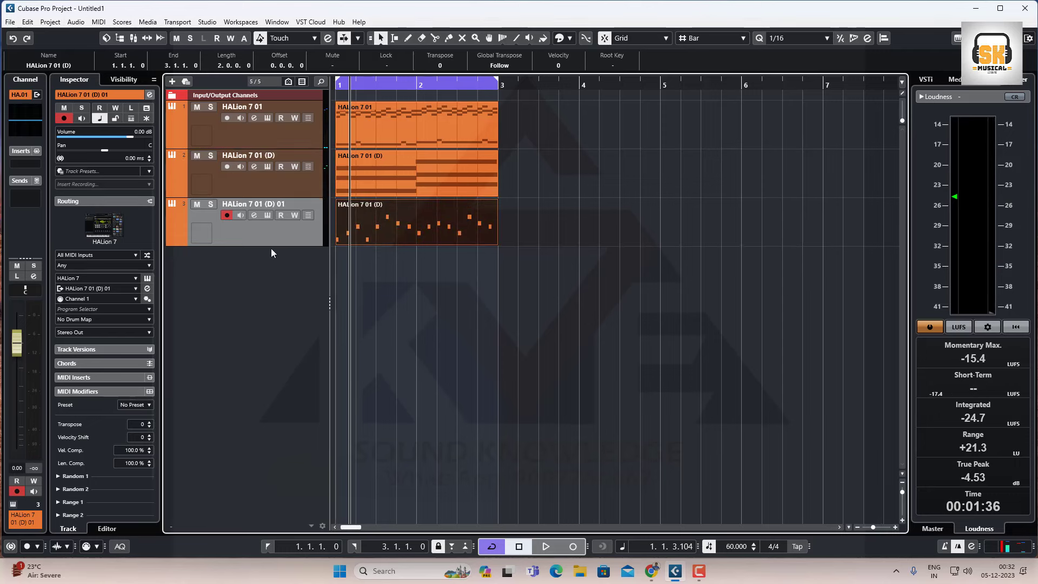
{"action": "double_click", "coordinate": [404, 233]}
{"action": "left_click_drag", "start_coordinate": [572, 410], "coordinate": [307, 294]}
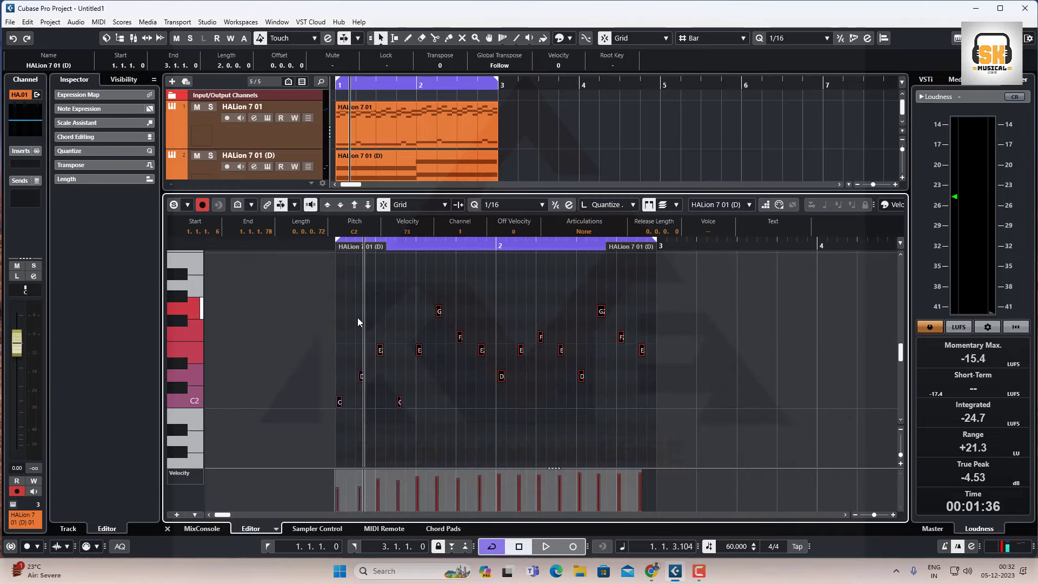
{"action": "key", "text": "q"}
{"action": "left_click", "coordinate": [719, 391]}
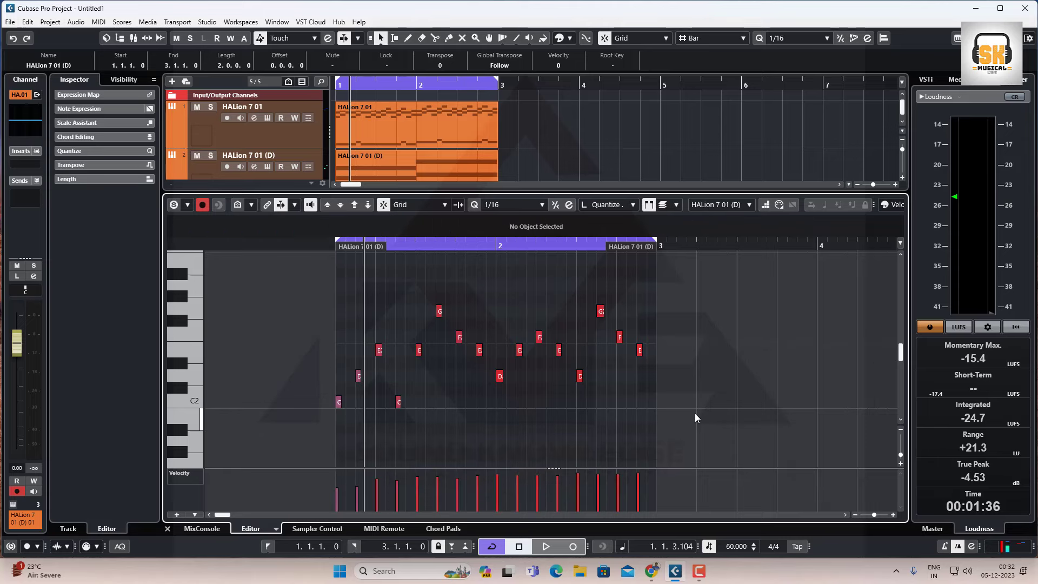
{"action": "key", "text": "Return"}
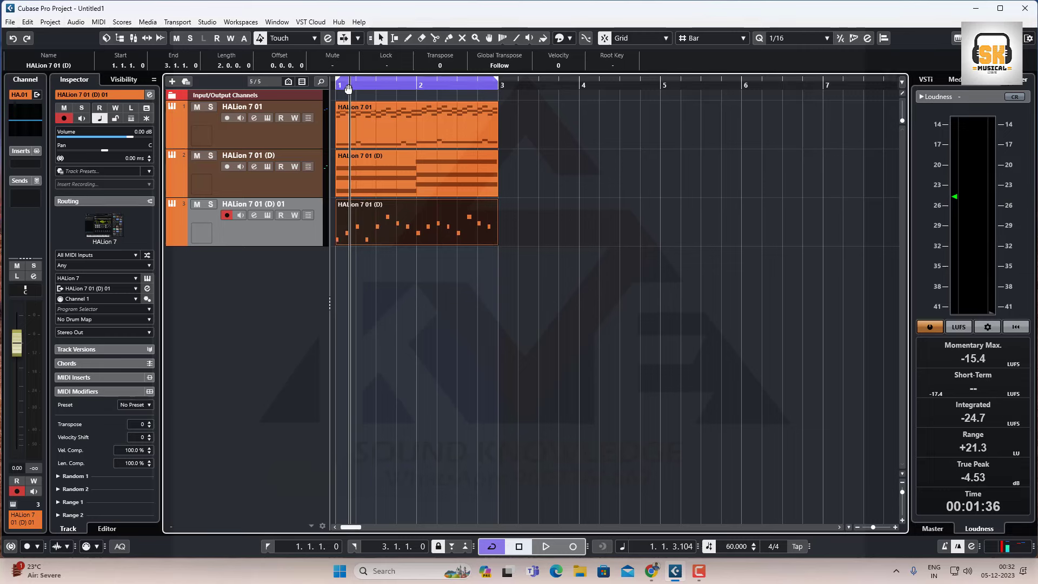
Step: Return the project cursor to bar 1, open the HALion 7 01 part in the Key Editor and turn on MIDI Input
{"action": "left_click_drag", "start_coordinate": [351, 90], "coordinate": [324, 92]}
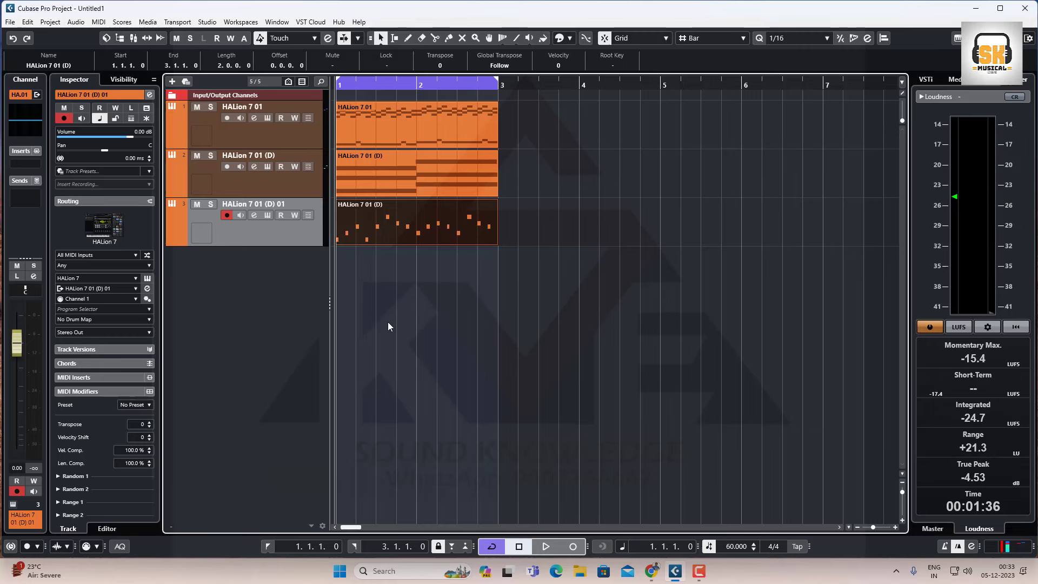
{"action": "left_click", "coordinate": [401, 126]}
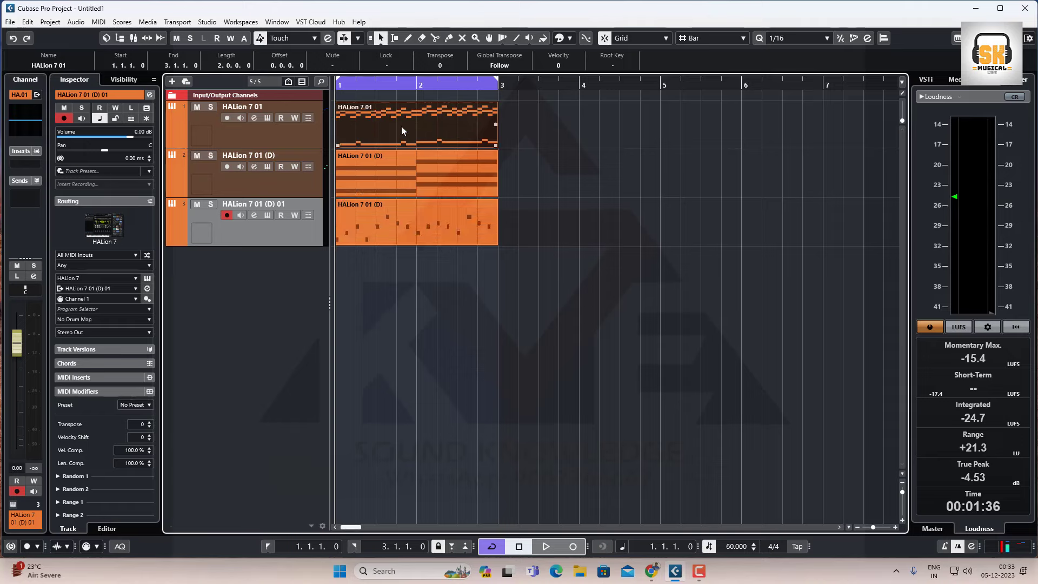
{"action": "double_click", "coordinate": [401, 125]}
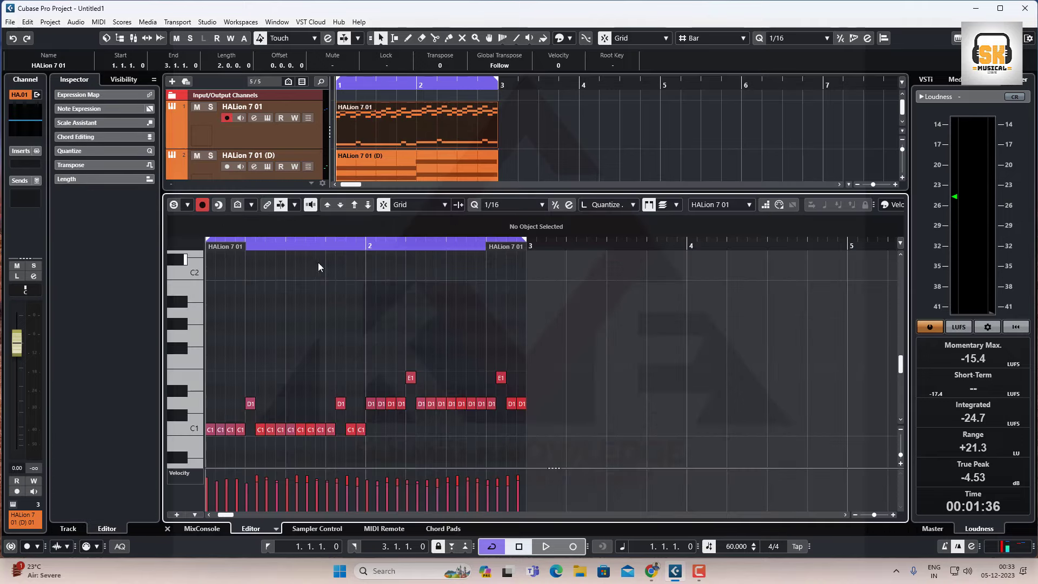
{"action": "scroll", "coordinate": [259, 258], "scroll_direction": "left", "scroll_amount": 2}
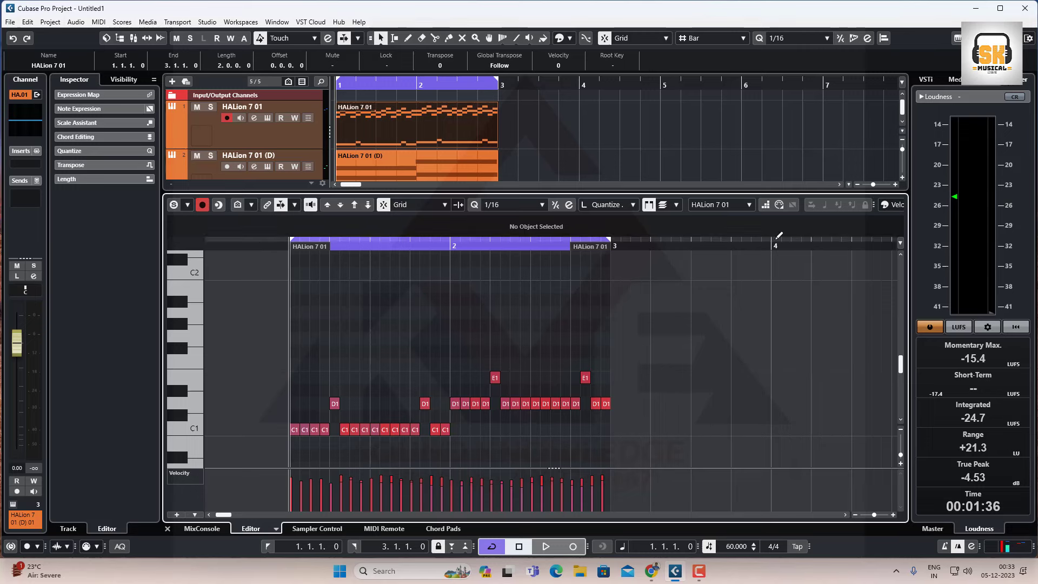
{"action": "left_click", "coordinate": [779, 206]}
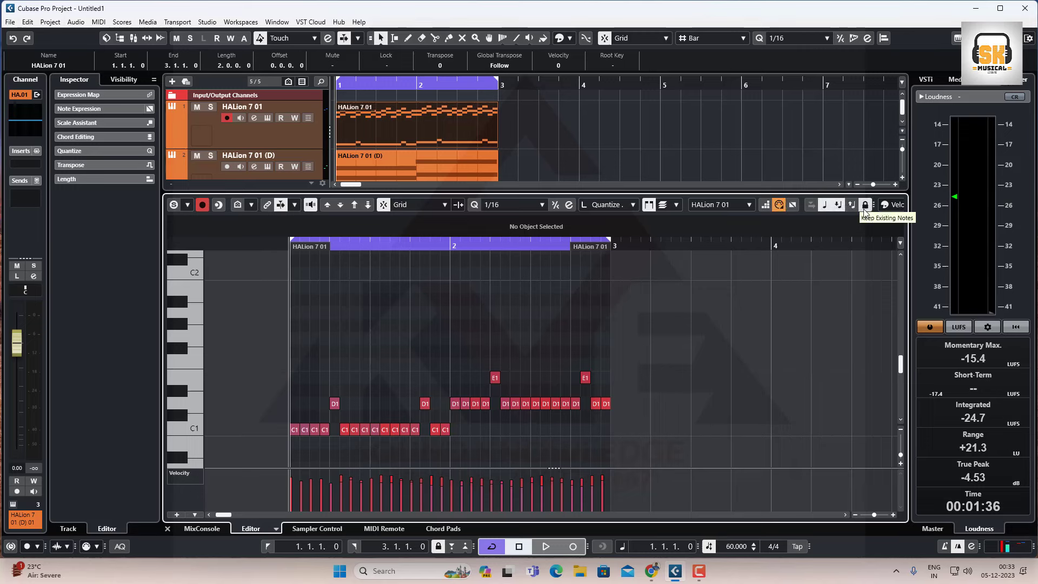
Step: Examine the part's upper notes from C3 upward and its bass notes around C1, highlighting each group in turn
{"action": "scroll", "coordinate": [459, 383], "scroll_direction": "up", "scroll_amount": 8}
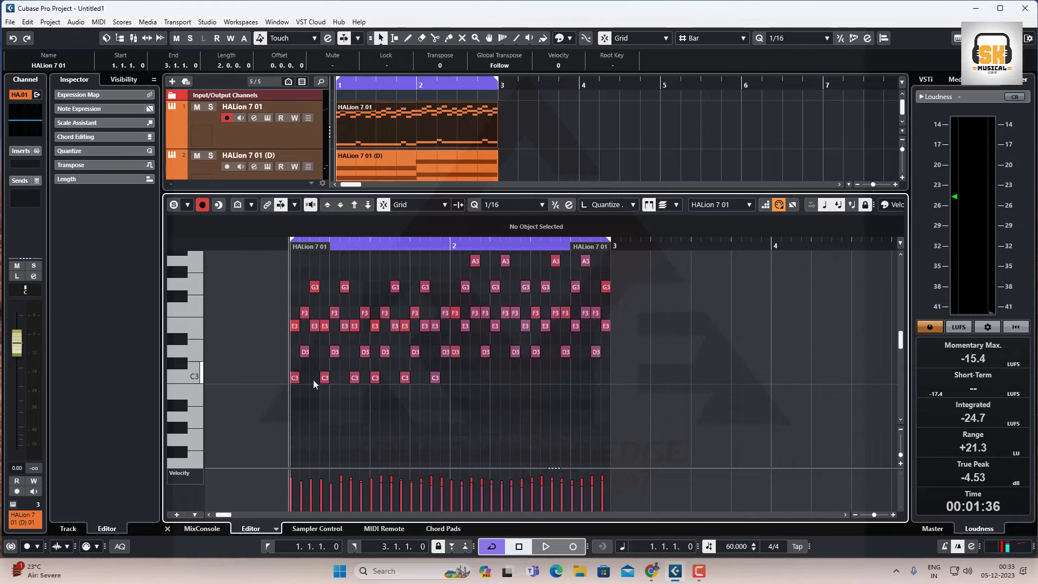
{"action": "left_click_drag", "start_coordinate": [290, 290], "coordinate": [637, 396]}
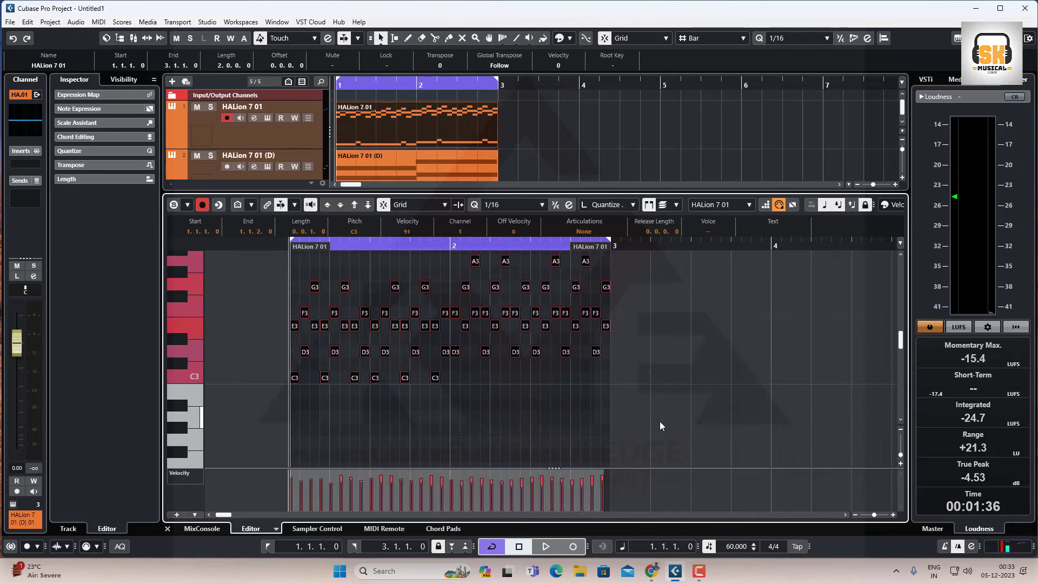
{"action": "scroll", "coordinate": [666, 382], "scroll_direction": "down", "scroll_amount": 4}
{"action": "scroll", "coordinate": [468, 424], "scroll_direction": "down", "scroll_amount": 1}
{"action": "left_click_drag", "start_coordinate": [255, 392], "coordinate": [653, 460]}
{"action": "left_click", "coordinate": [649, 397]}
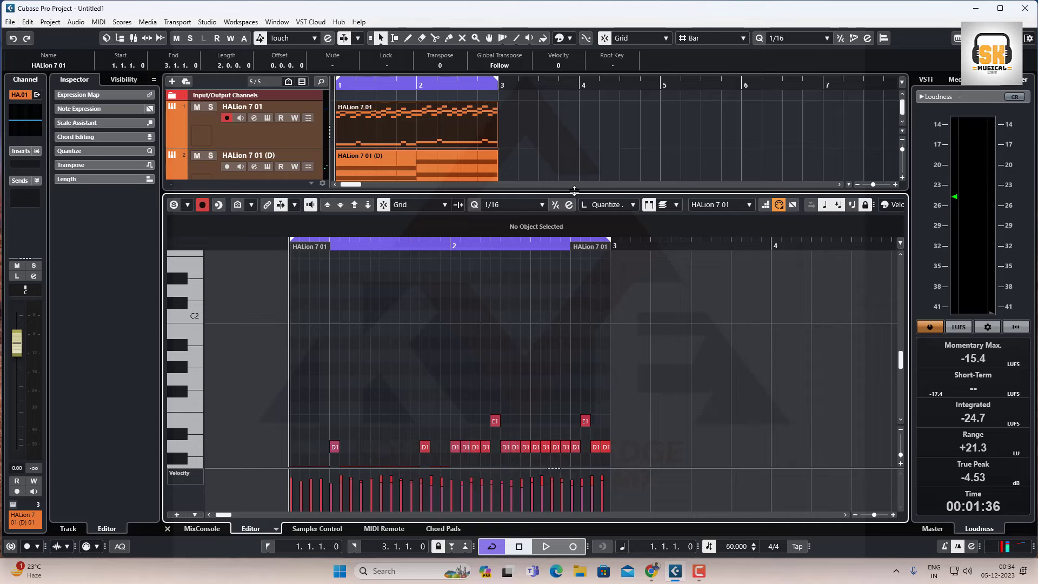
Step: Enlarge the arrangement area to show all three parts, check the lowest track's part, and close the Key Editor
{"action": "left_click_drag", "start_coordinate": [574, 190], "coordinate": [573, 325]}
{"action": "left_click", "coordinate": [424, 292]}
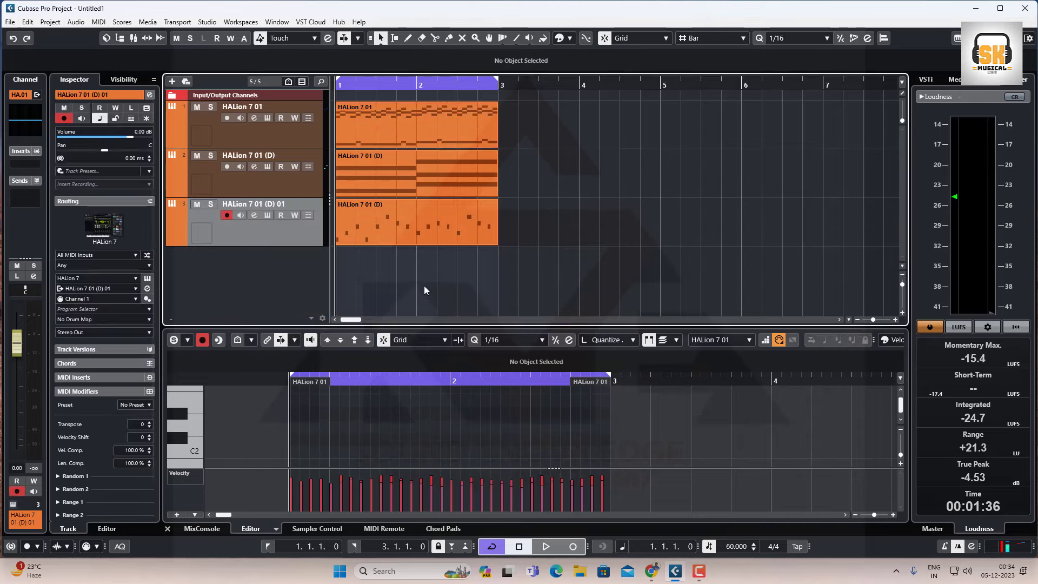
{"action": "left_click", "coordinate": [426, 236]}
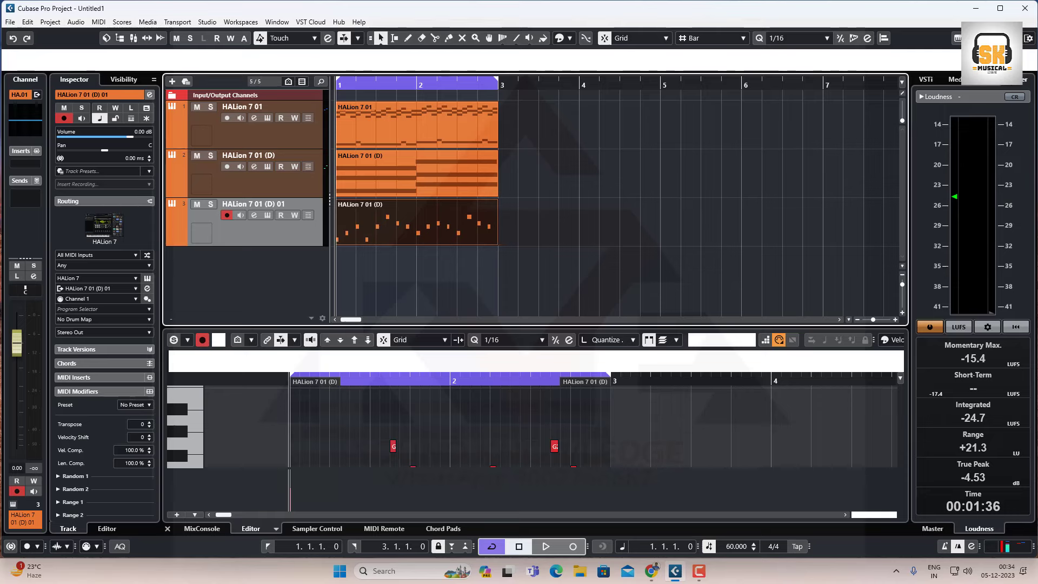
{"action": "left_click", "coordinate": [457, 177]}
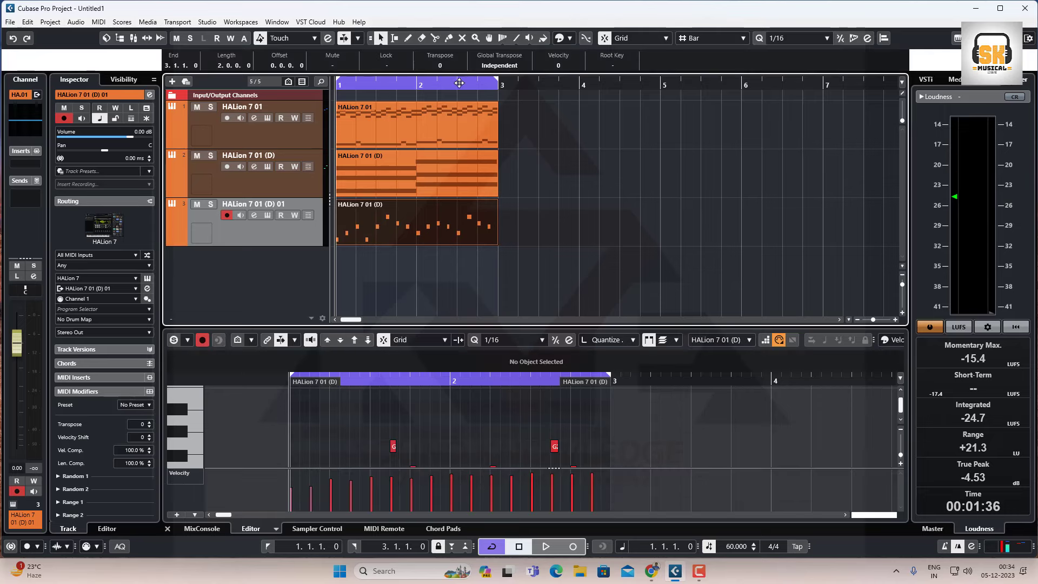
{"action": "left_click", "coordinate": [587, 202]}
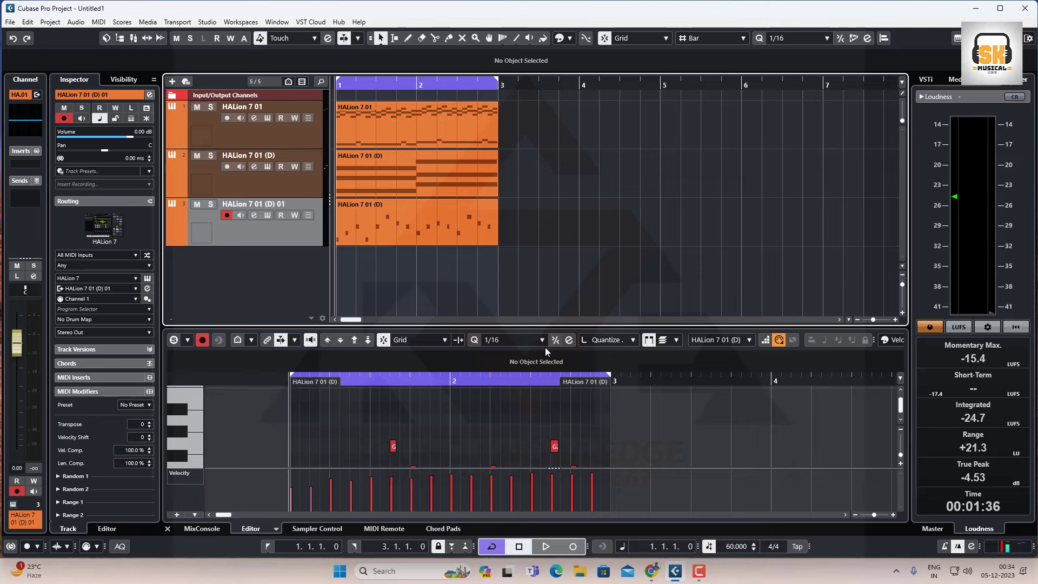
{"action": "left_click", "coordinate": [1002, 38]}
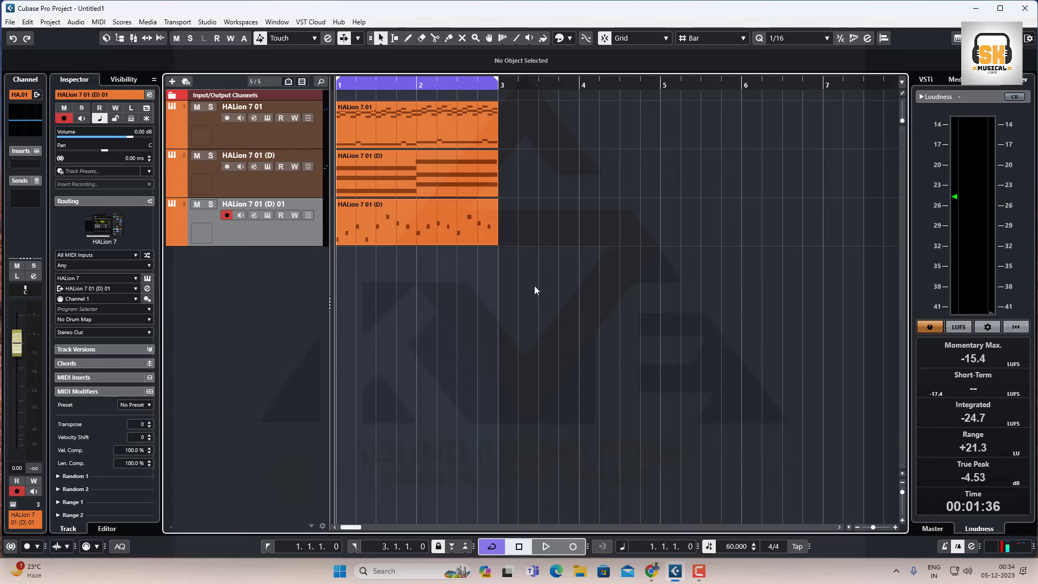
{"action": "left_click", "coordinate": [428, 229]}
{"action": "left_click", "coordinate": [439, 297]}
{"action": "left_click", "coordinate": [294, 185]}
{"action": "left_click", "coordinate": [294, 140]}
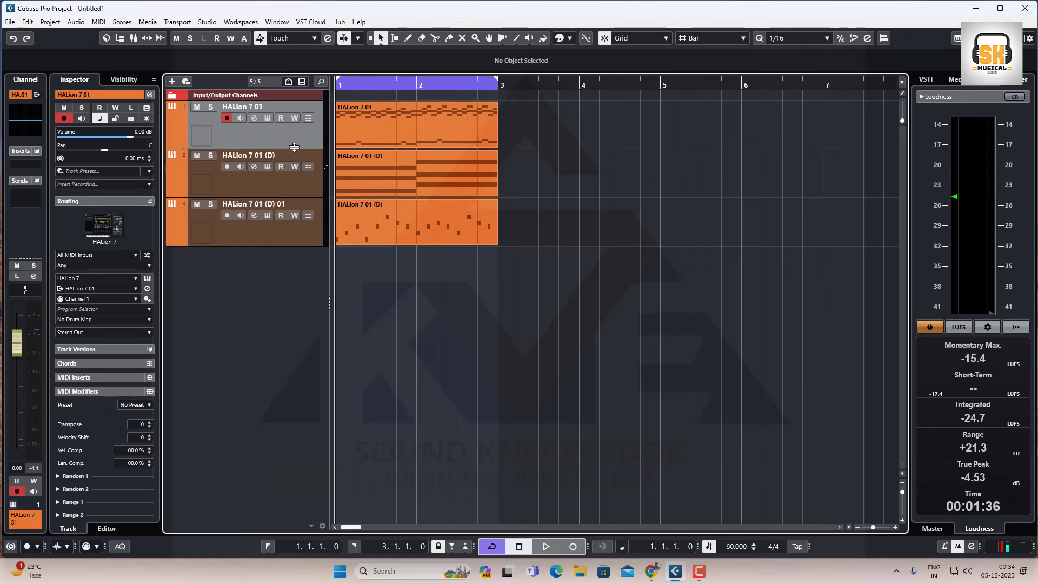
{"action": "left_click", "coordinate": [301, 180]}
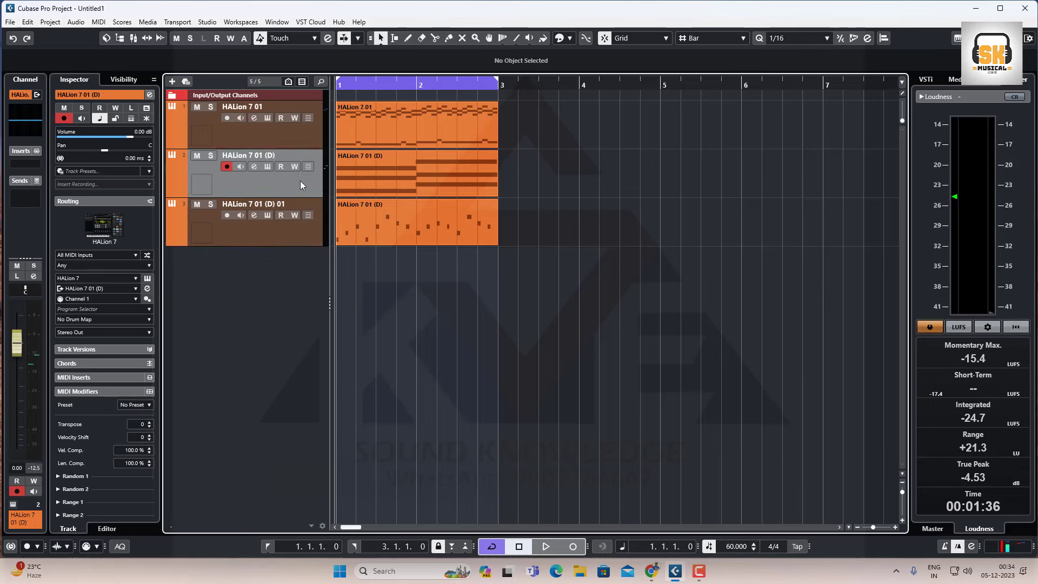